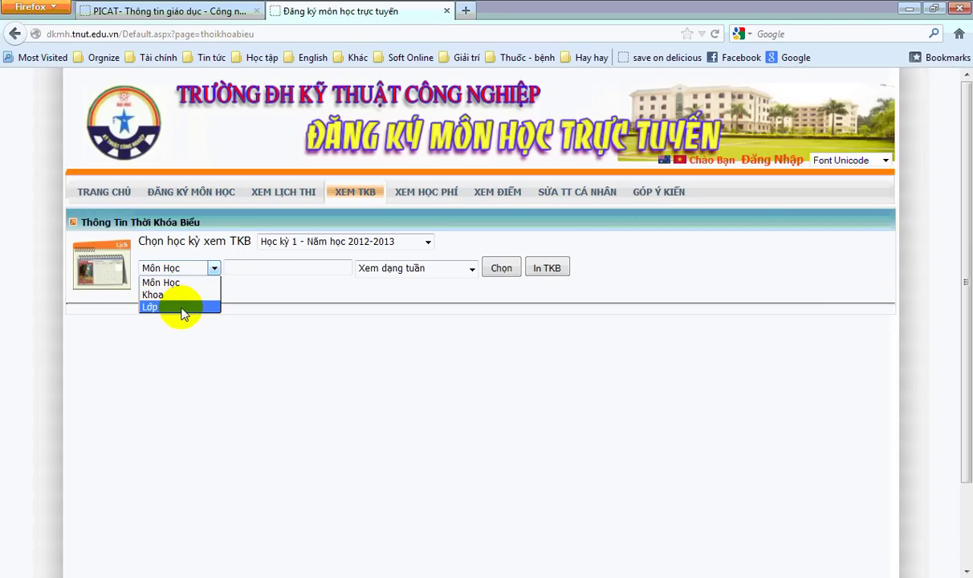
Set the timetable filter to Lớp and look through the list of class codes.
{"action": "left_click", "coordinate": [183, 312]}
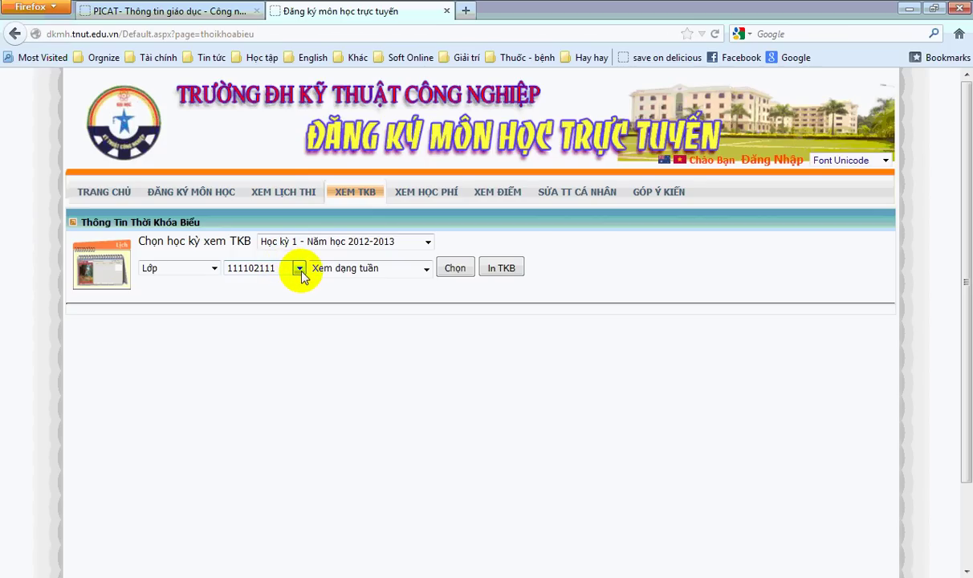
{"action": "left_click", "coordinate": [299, 269]}
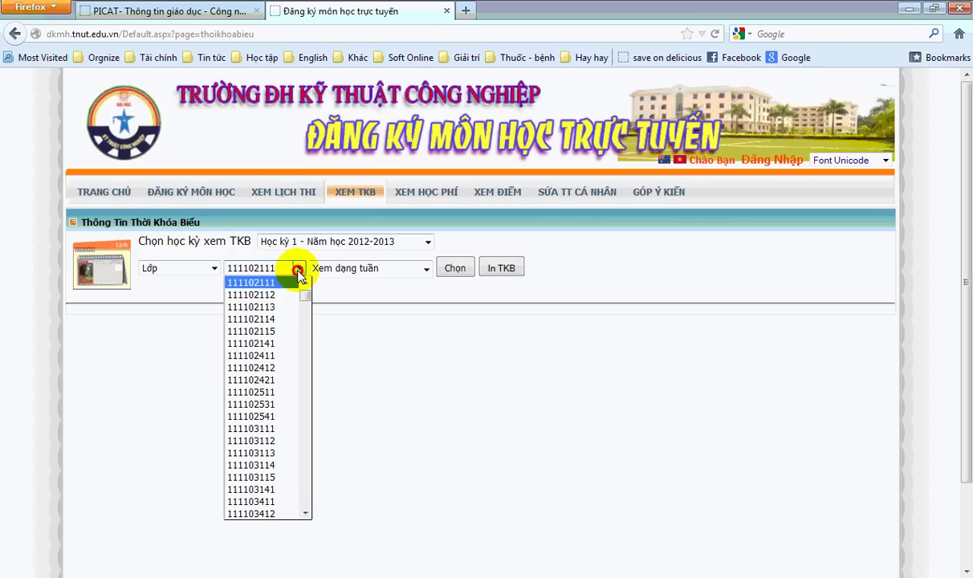
{"action": "mouse_move", "coordinate": [302, 300]}
{"action": "left_mouse_down"}
{"action": "mouse_move", "coordinate": [298, 424]}
{"action": "mouse_move", "coordinate": [304, 412]}
{"action": "mouse_move", "coordinate": [309, 419]}
{"action": "mouse_move", "coordinate": [309, 411]}
{"action": "mouse_move", "coordinate": [297, 482]}
{"action": "mouse_move", "coordinate": [320, 315]}
{"action": "mouse_move", "coordinate": [187, 262]}
{"action": "left_mouse_up"}
Display the timetable filtered by Khoa for Khoa Điện tử in the Xem dạng HK view.
{"action": "left_click", "coordinate": [216, 269]}
{"action": "left_click", "coordinate": [215, 269]}
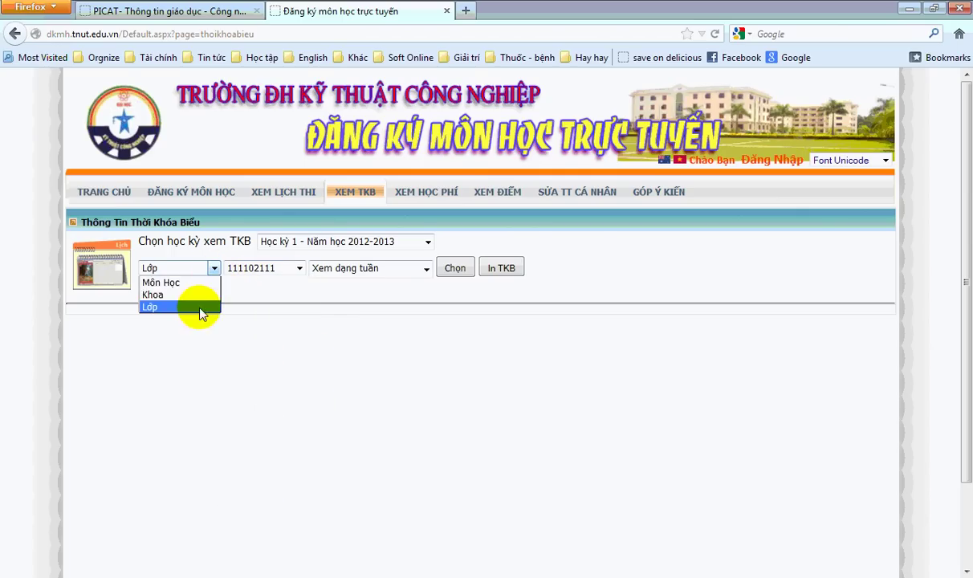
{"action": "left_click", "coordinate": [186, 299]}
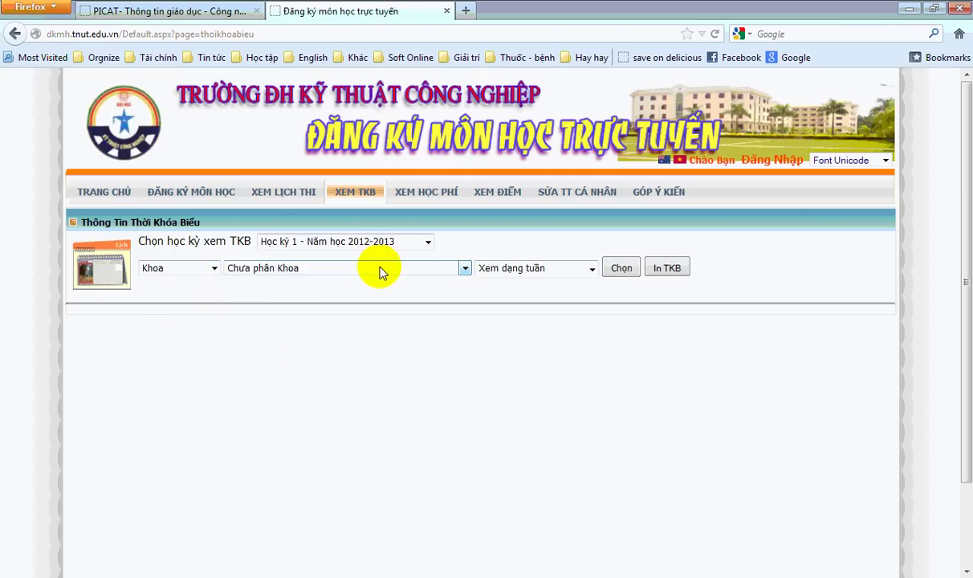
{"action": "left_click", "coordinate": [461, 272]}
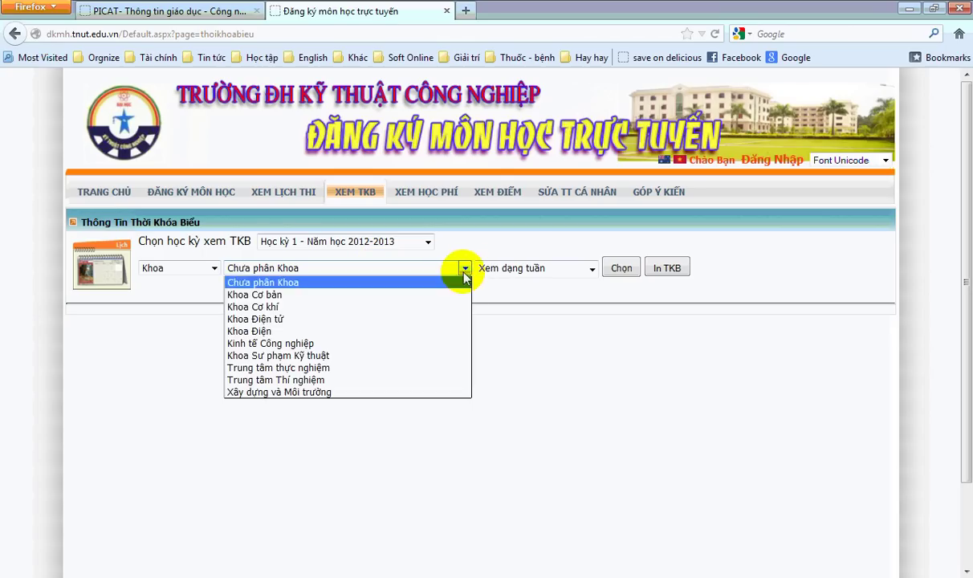
{"action": "left_click", "coordinate": [305, 317]}
{"action": "left_click", "coordinate": [593, 270]}
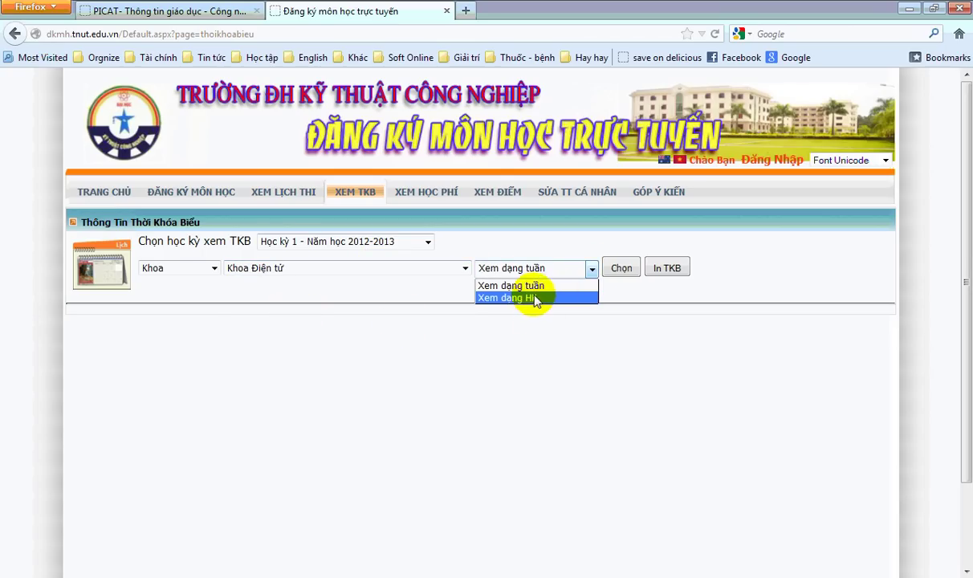
{"action": "left_click", "coordinate": [532, 298]}
{"action": "left_click", "coordinate": [623, 269]}
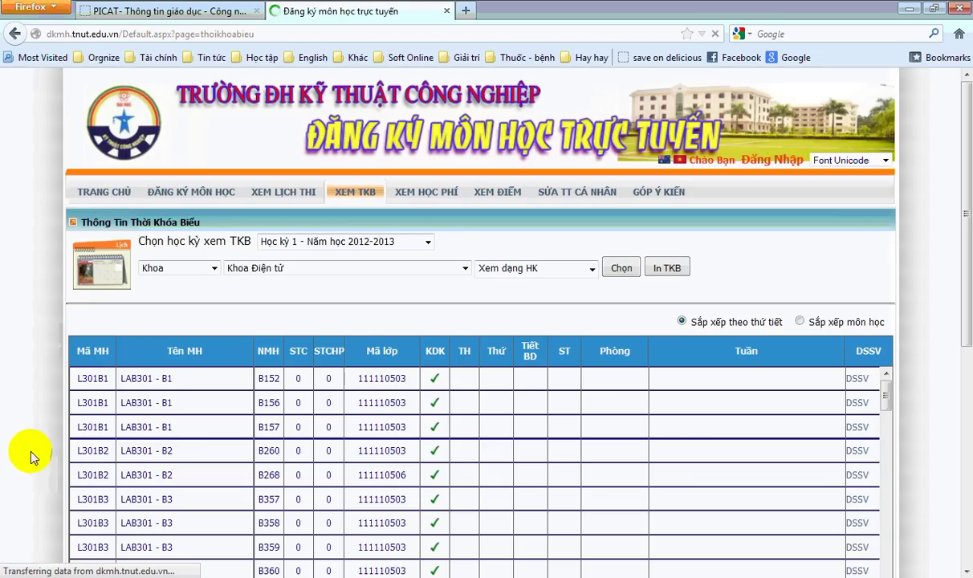
Look through the Khoa Điện tử timetable and search the page for "Hệ".
{"action": "scroll", "coordinate": [32, 455], "scroll_direction": "down", "scroll_amount": 5}
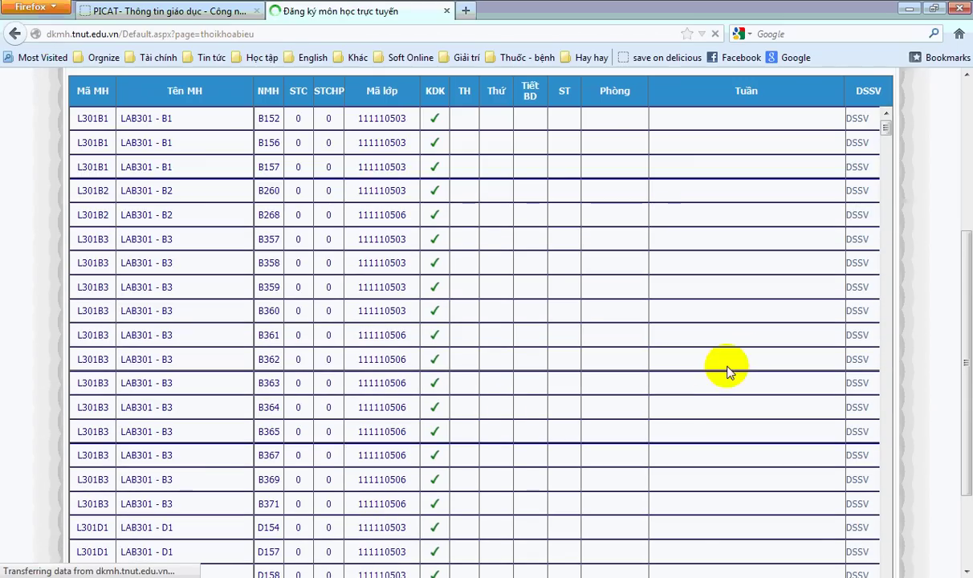
{"action": "left_click_drag", "start_coordinate": [884, 139], "coordinate": [872, 216]}
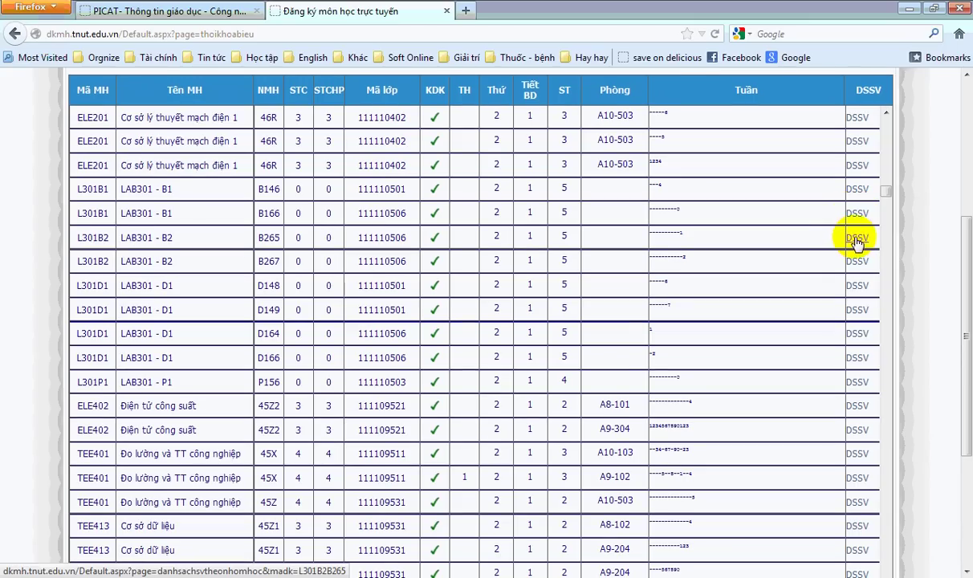
{"action": "left_click_drag", "start_coordinate": [883, 191], "coordinate": [883, 130]}
{"action": "scroll", "coordinate": [855, 158], "scroll_direction": "up", "scroll_amount": 5}
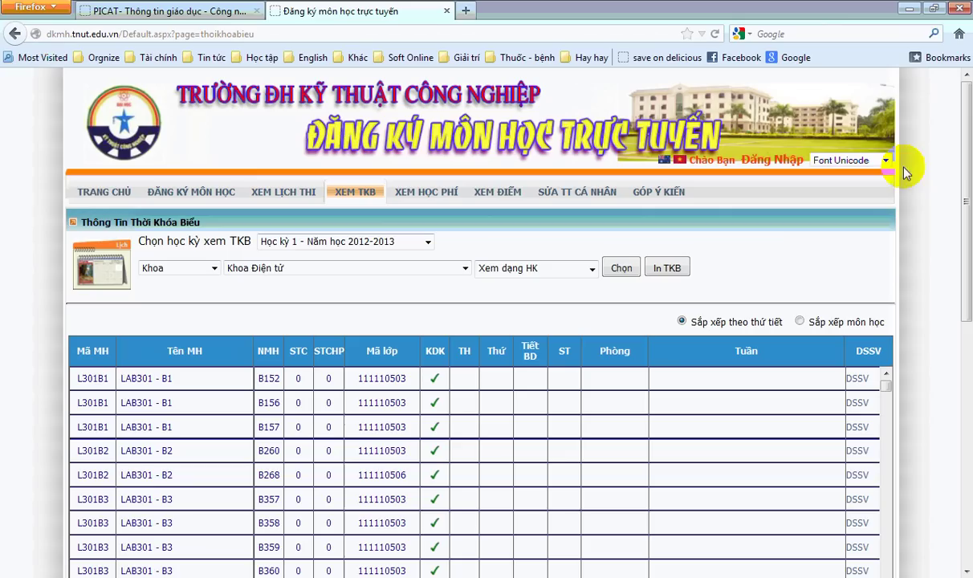
{"action": "key", "text": "ctrl+f"}
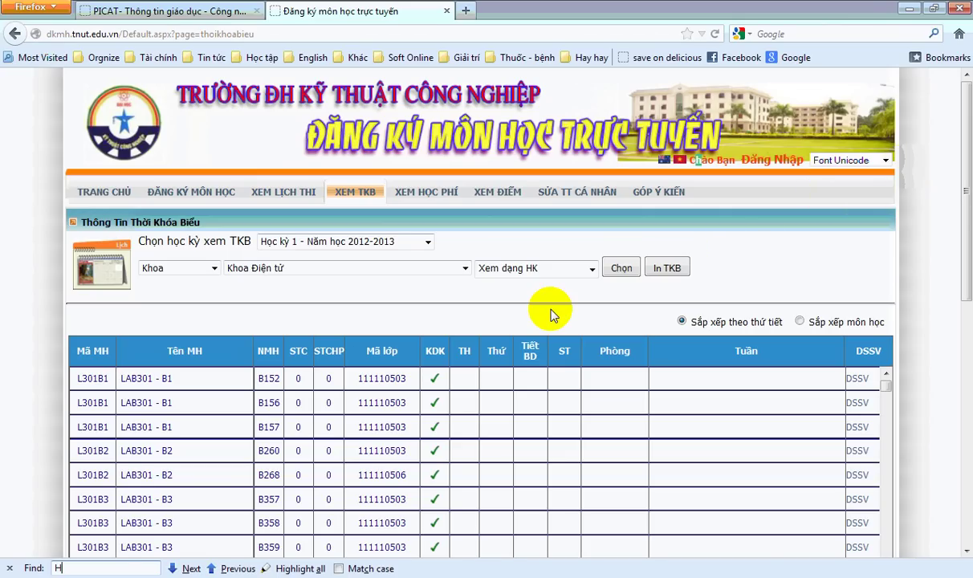
{"action": "type", "text": "Heje"}
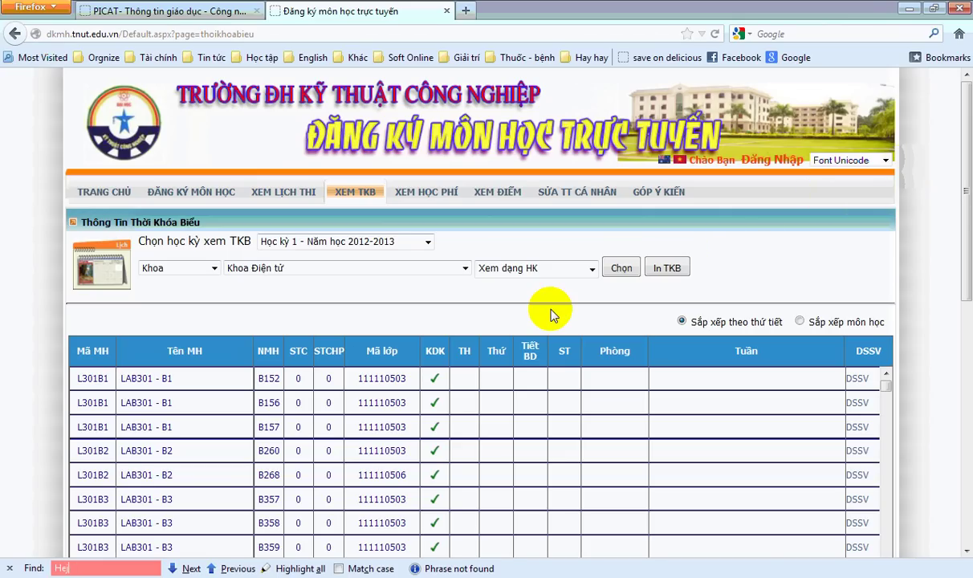
{"action": "key", "text": "BackSpace"}
{"action": "key", "text": "BackSpace"}
{"action": "type", "text": "ệ"}
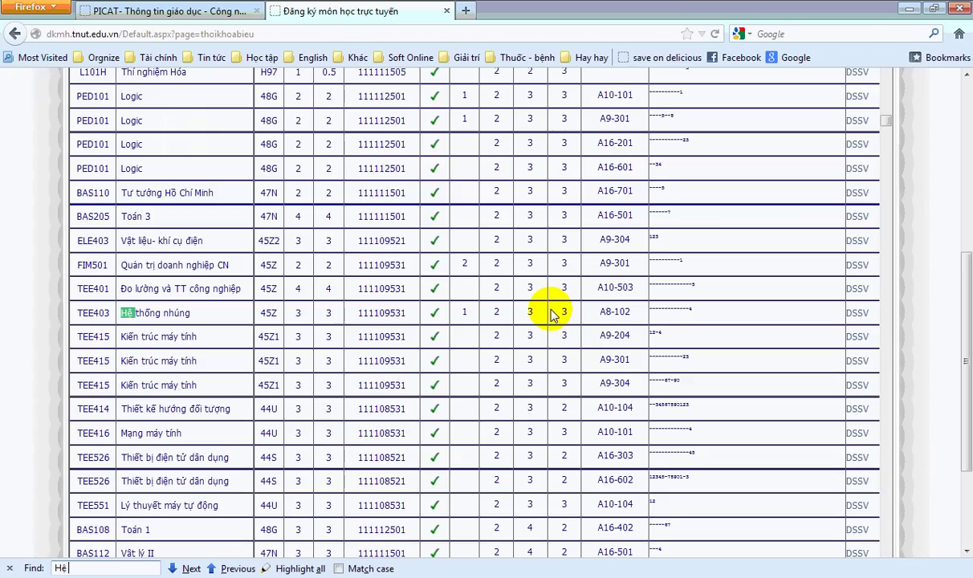
Examine the subject name and class code in the Hệ thống nhúng row of the timetable.
{"action": "left_click_drag", "start_coordinate": [199, 313], "coordinate": [119, 313]}
{"action": "left_click", "coordinate": [199, 312]}
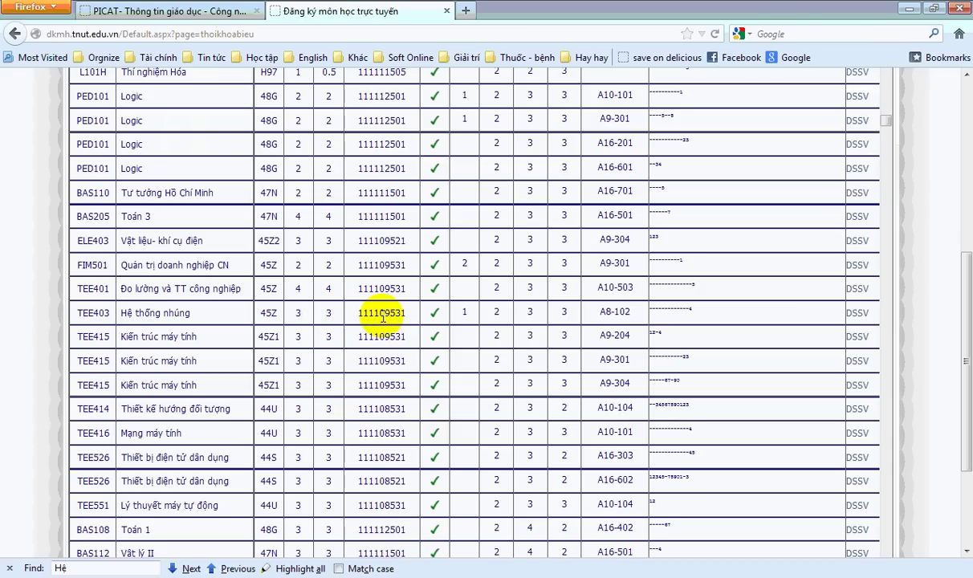
{"action": "left_click_drag", "start_coordinate": [406, 313], "coordinate": [354, 313]}
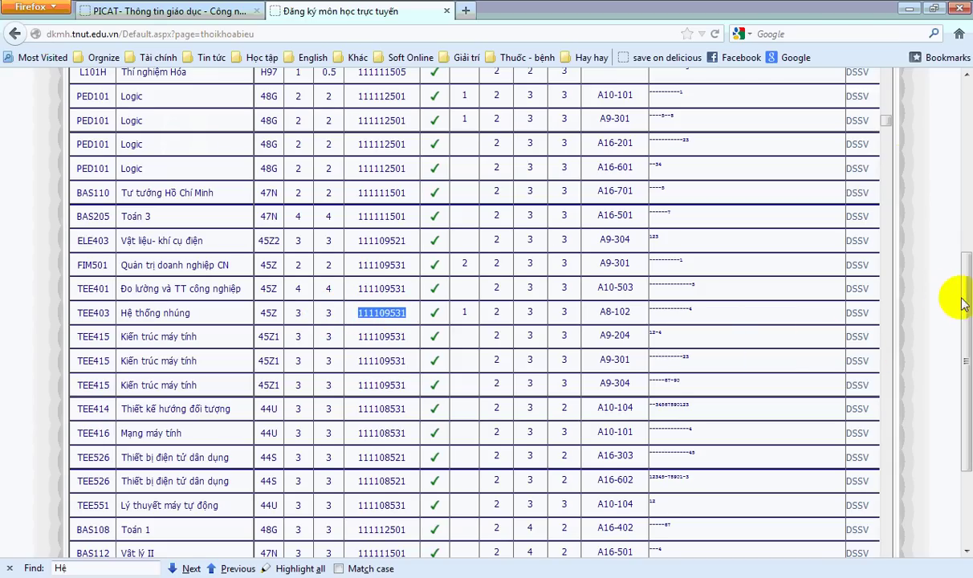
{"action": "scroll", "coordinate": [962, 250], "scroll_direction": "up", "scroll_amount": 2}
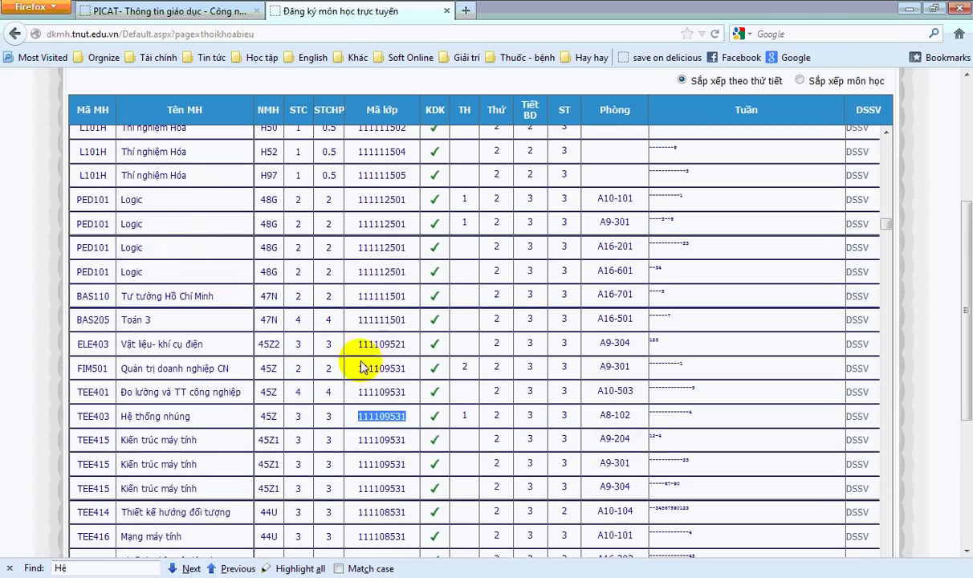
{"action": "right_click", "coordinate": [378, 419]}
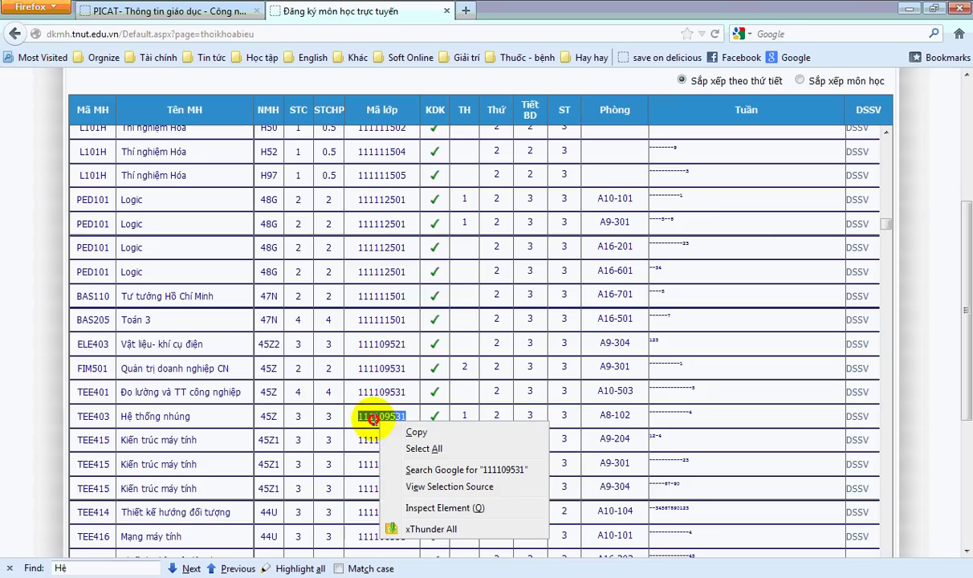
{"action": "left_click", "coordinate": [365, 419]}
{"action": "left_click_drag", "start_coordinate": [358, 421], "coordinate": [395, 418]}
{"action": "left_click", "coordinate": [409, 417]}
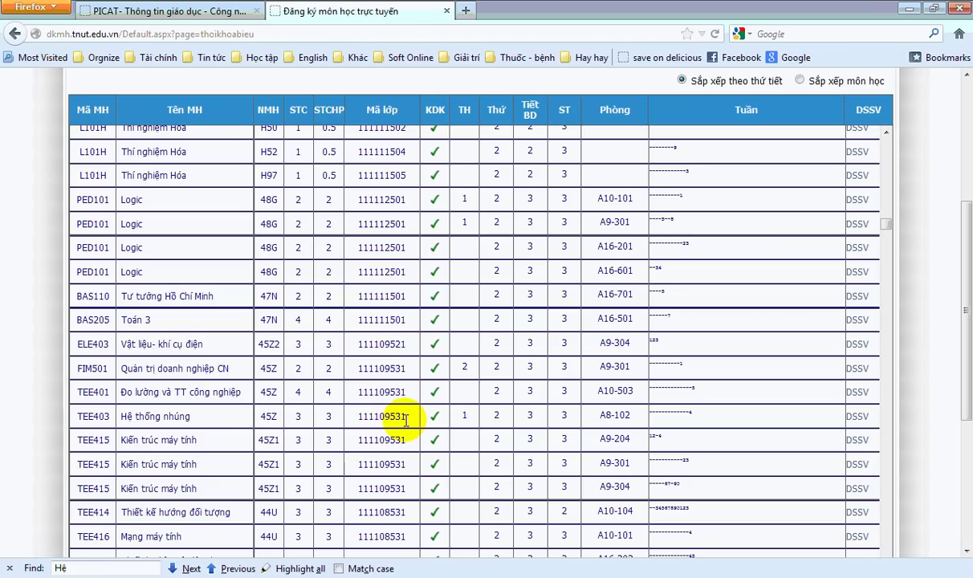
{"action": "left_click_drag", "start_coordinate": [407, 419], "coordinate": [348, 419]}
{"action": "left_click", "coordinate": [348, 419]}
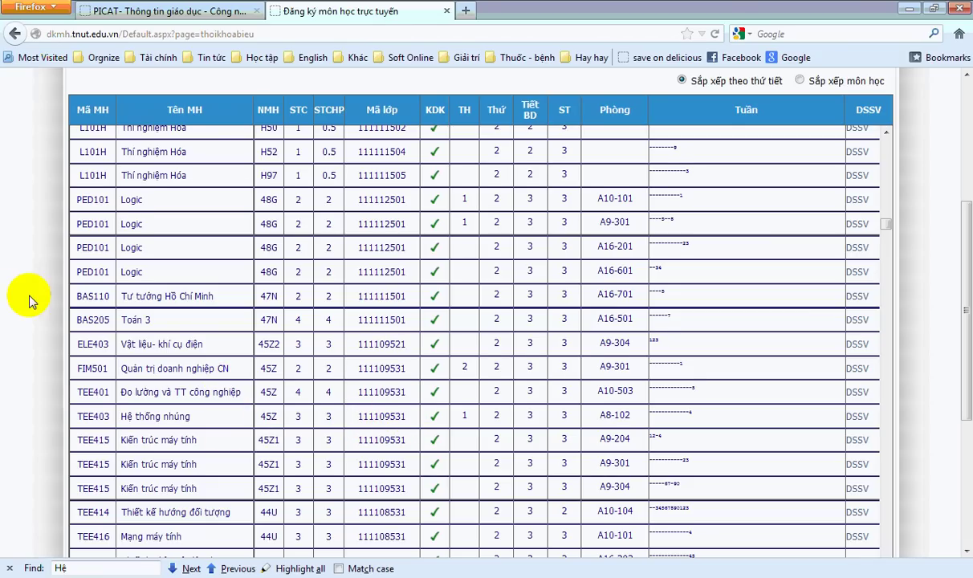
Change the timetable filter from Khoa to Lớp.
{"action": "scroll", "coordinate": [27, 299], "scroll_direction": "up", "scroll_amount": 5}
{"action": "left_click", "coordinate": [215, 268]}
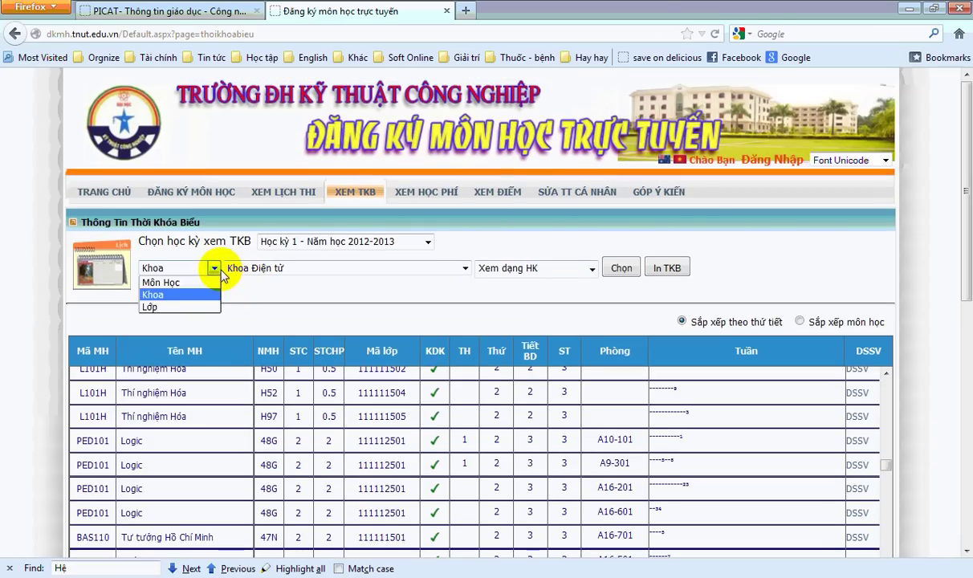
{"action": "left_click", "coordinate": [205, 307]}
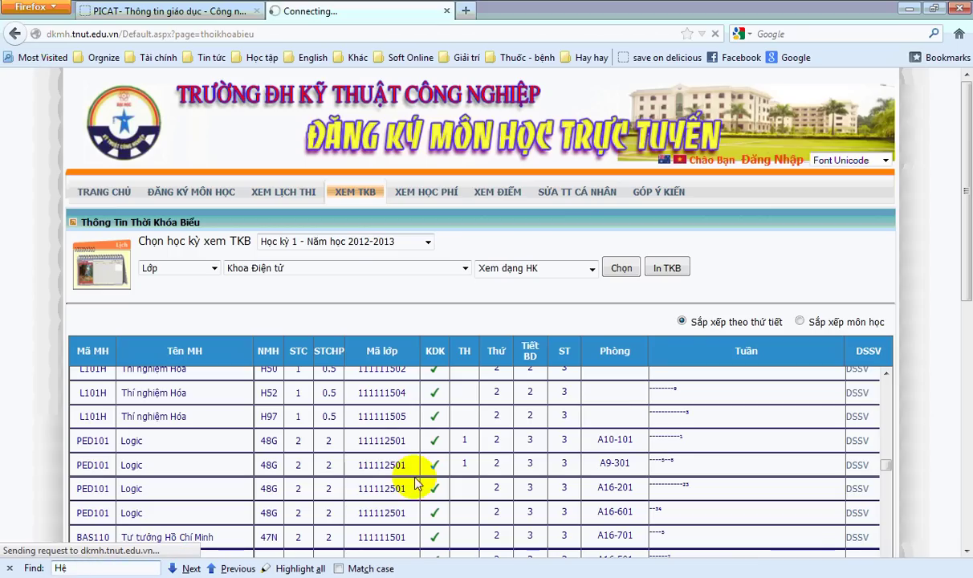
Copy the class code 111109531 from the Hệ thống nhúng row into the page search as a reference.
{"action": "scroll", "coordinate": [345, 473], "scroll_direction": "down", "scroll_amount": 3}
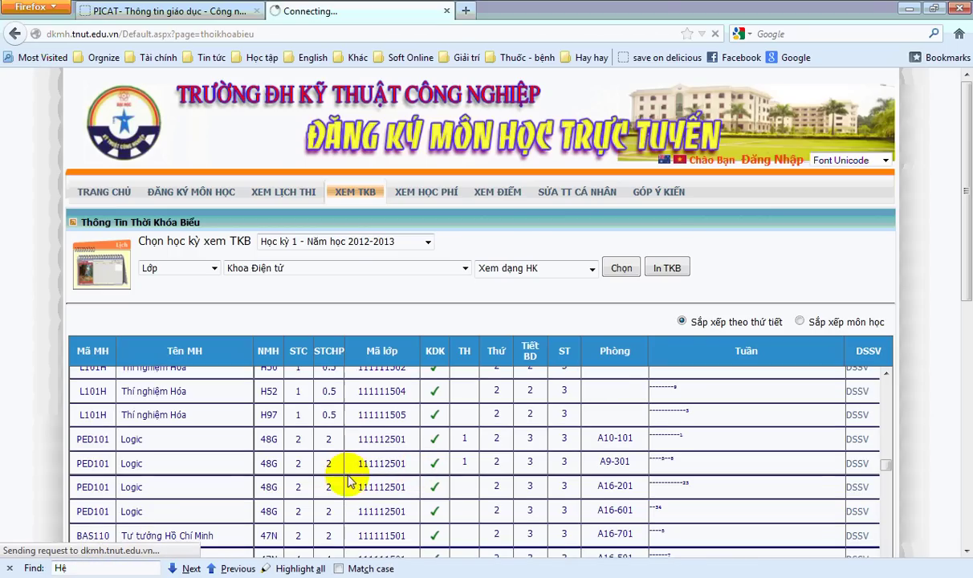
{"action": "double_click", "coordinate": [368, 474]}
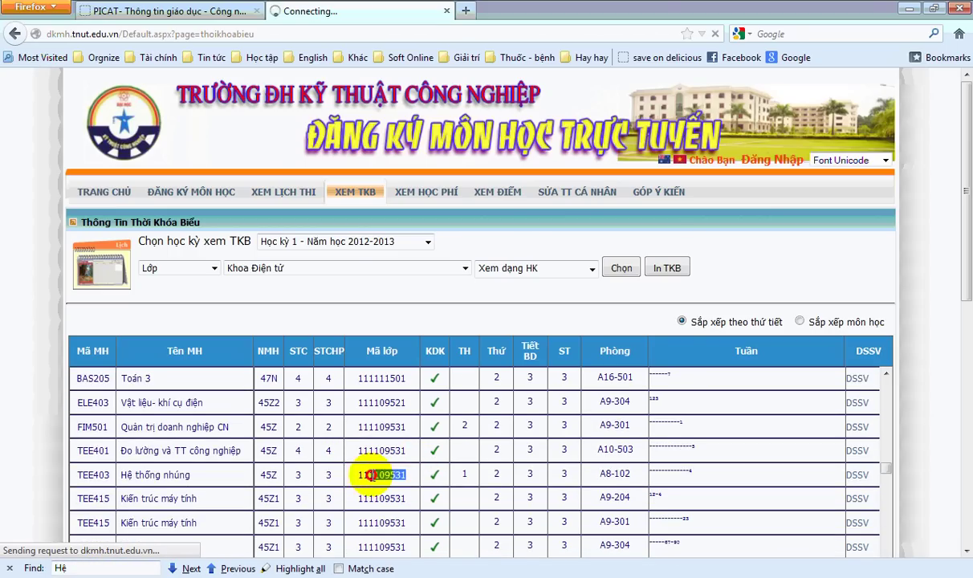
{"action": "triple_click", "coordinate": [58, 568]}
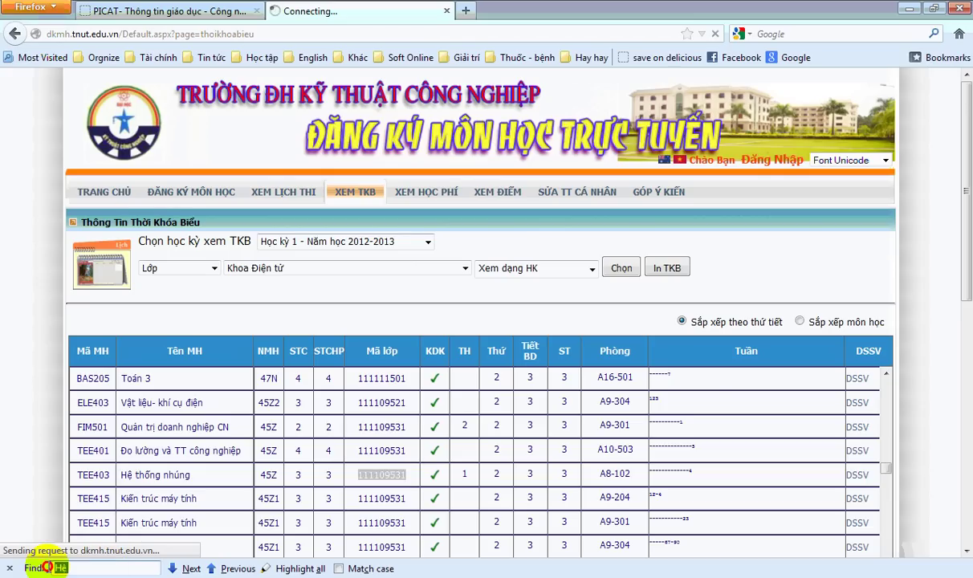
{"action": "key", "text": "ctrl+v"}
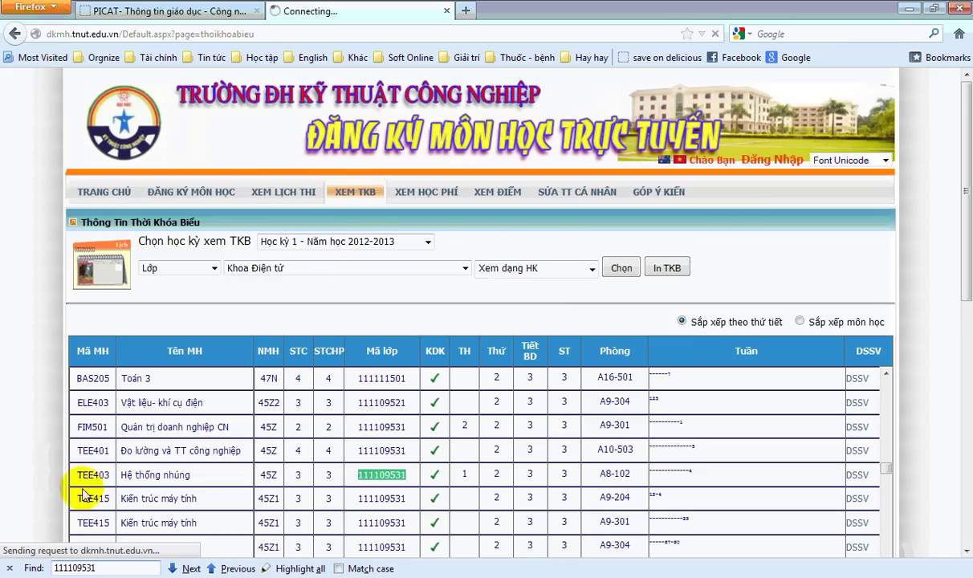
Display the timetable filtered by Lớp for class 111109531 in the Xem dạng HK view.
{"action": "left_click", "coordinate": [215, 273]}
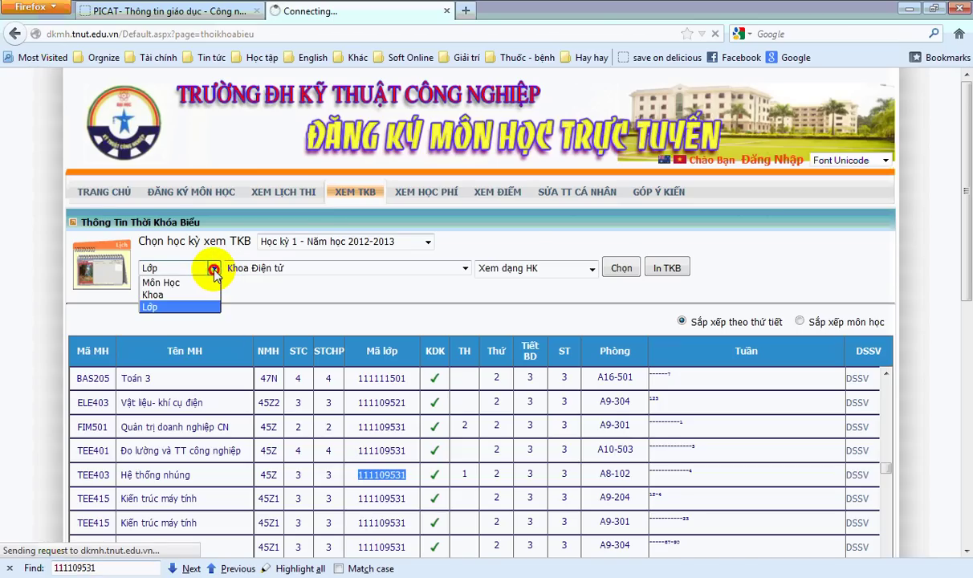
{"action": "left_click", "coordinate": [197, 308]}
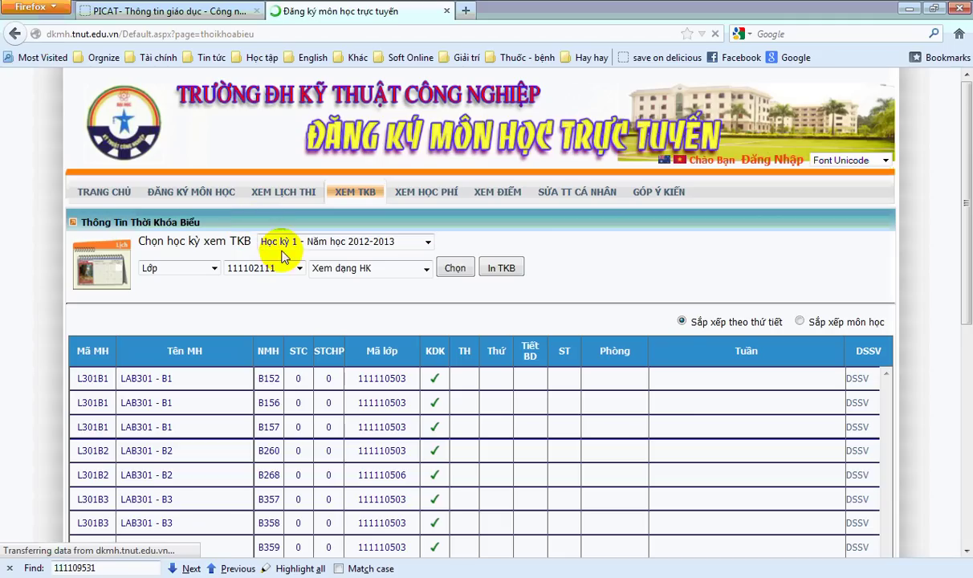
{"action": "left_click", "coordinate": [299, 268]}
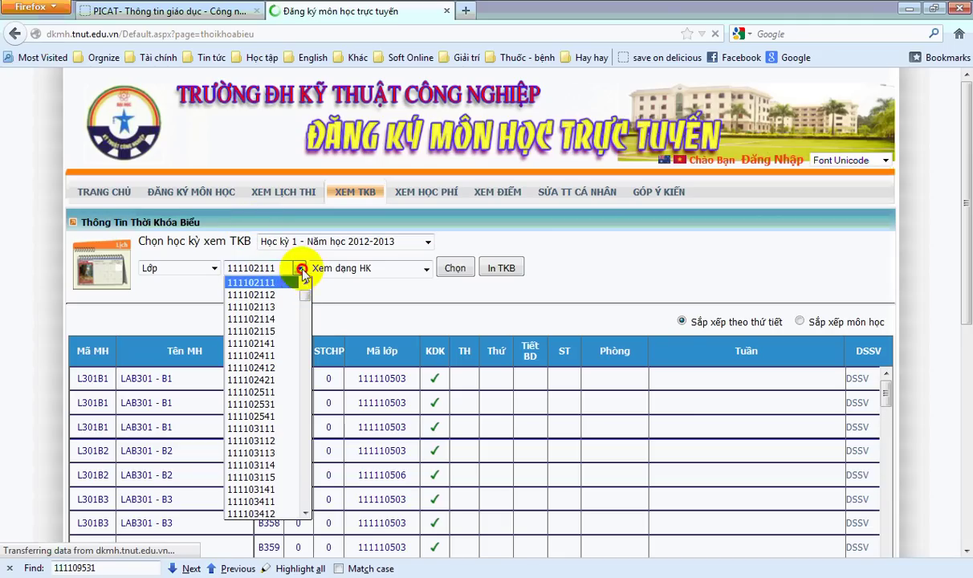
{"action": "left_click_drag", "start_coordinate": [305, 297], "coordinate": [309, 375]}
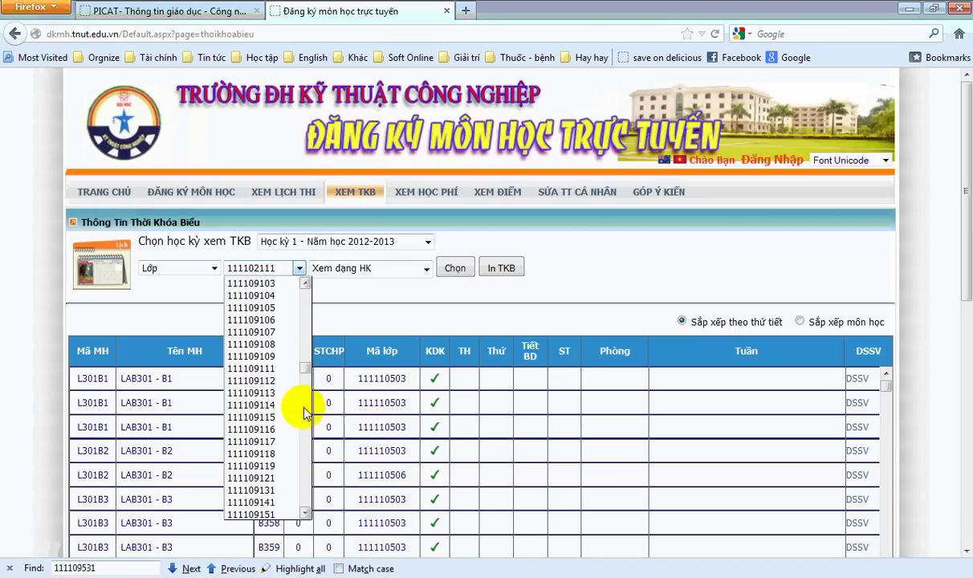
{"action": "left_click", "coordinate": [306, 480]}
{"action": "left_click", "coordinate": [306, 480]}
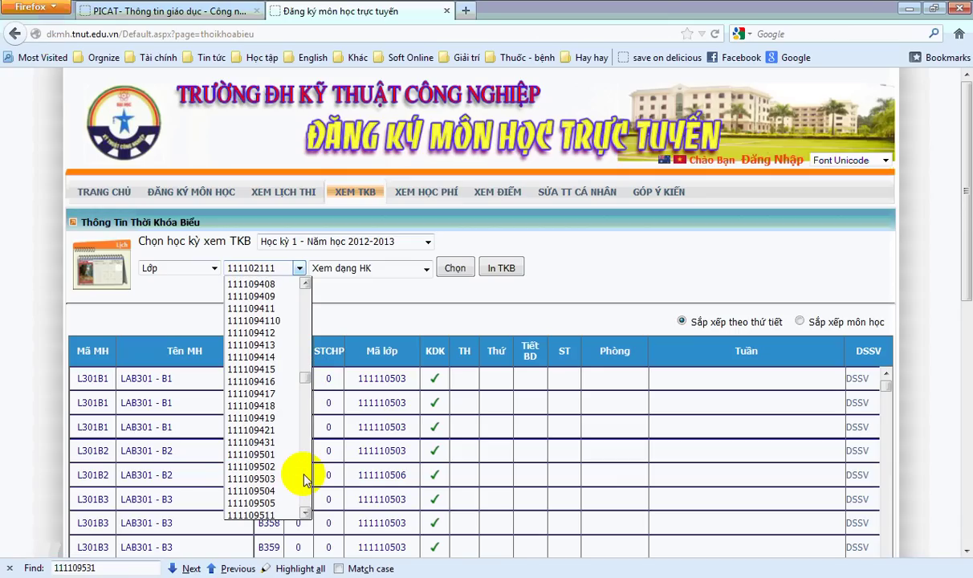
{"action": "left_click", "coordinate": [306, 480]}
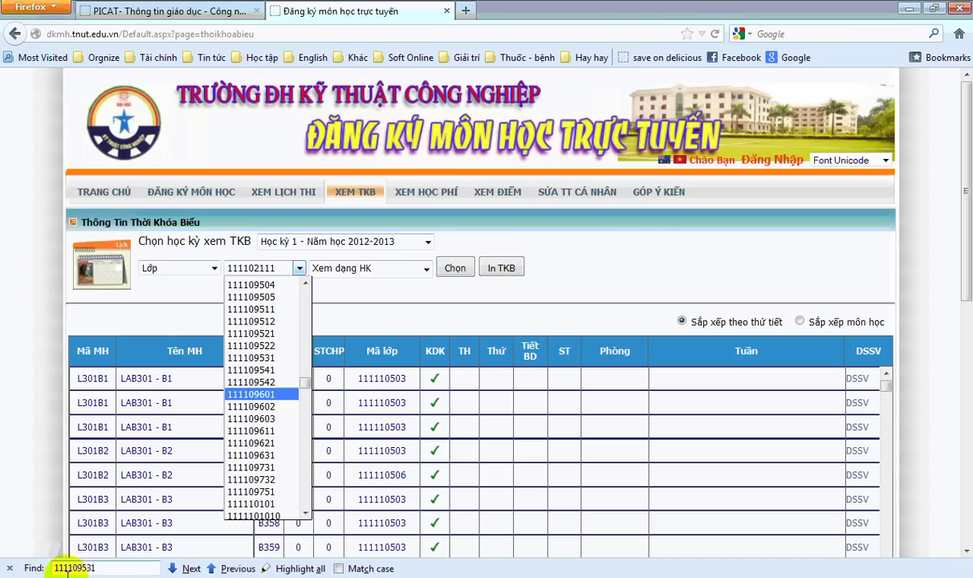
{"action": "left_click", "coordinate": [278, 358]}
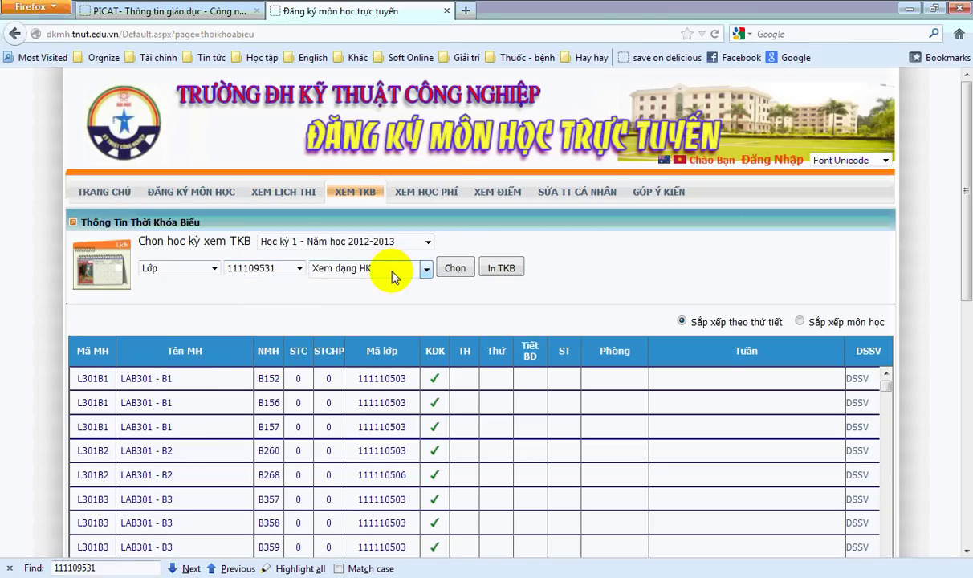
{"action": "left_click", "coordinate": [455, 273]}
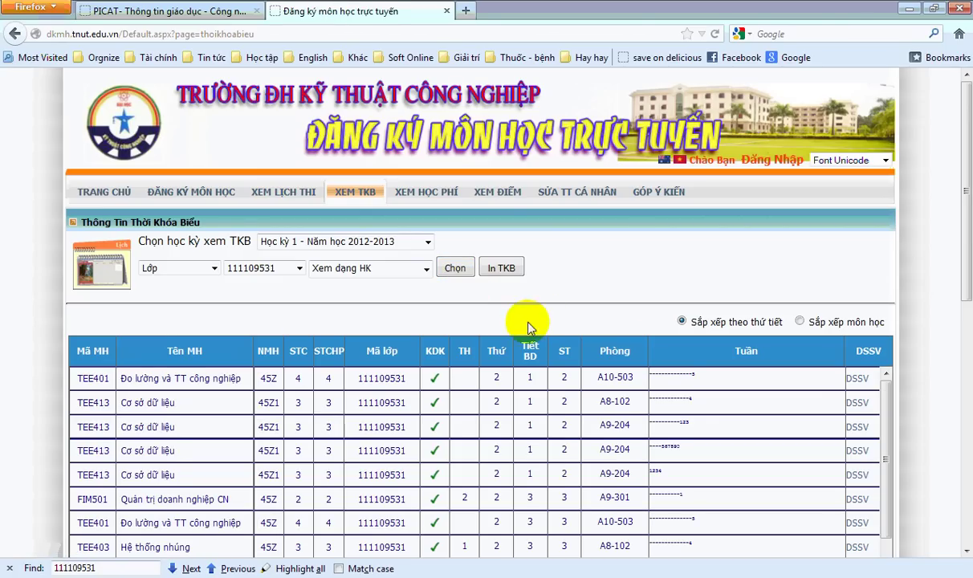
Examine the subjects and class codes listed in the timetable of class 111109531.
{"action": "scroll", "coordinate": [923, 265], "scroll_direction": "down", "scroll_amount": 4}
{"action": "scroll", "coordinate": [931, 274], "scroll_direction": "down", "scroll_amount": 2}
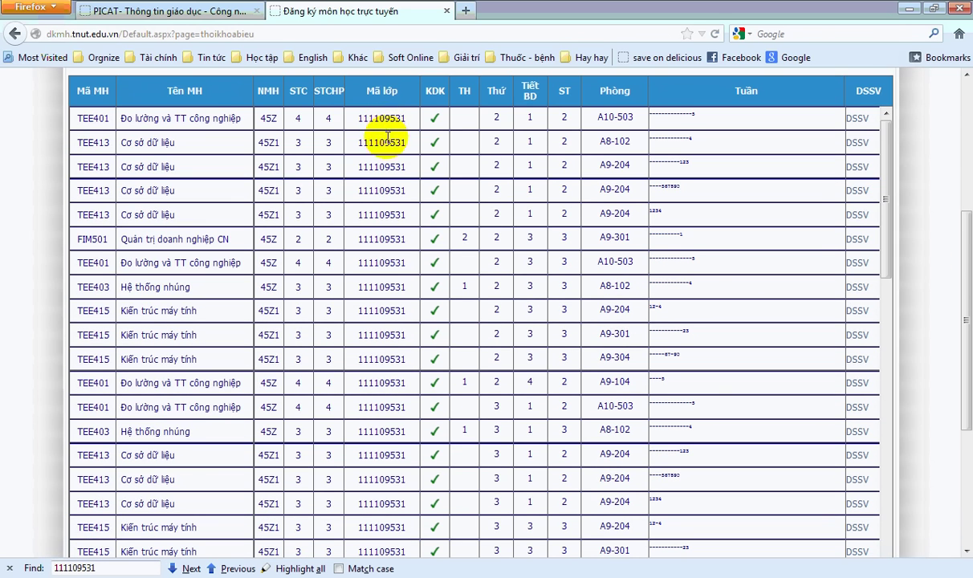
{"action": "left_click_drag", "start_coordinate": [368, 359], "coordinate": [406, 359]}
{"action": "scroll", "coordinate": [382, 383], "scroll_direction": "down", "scroll_amount": 12}
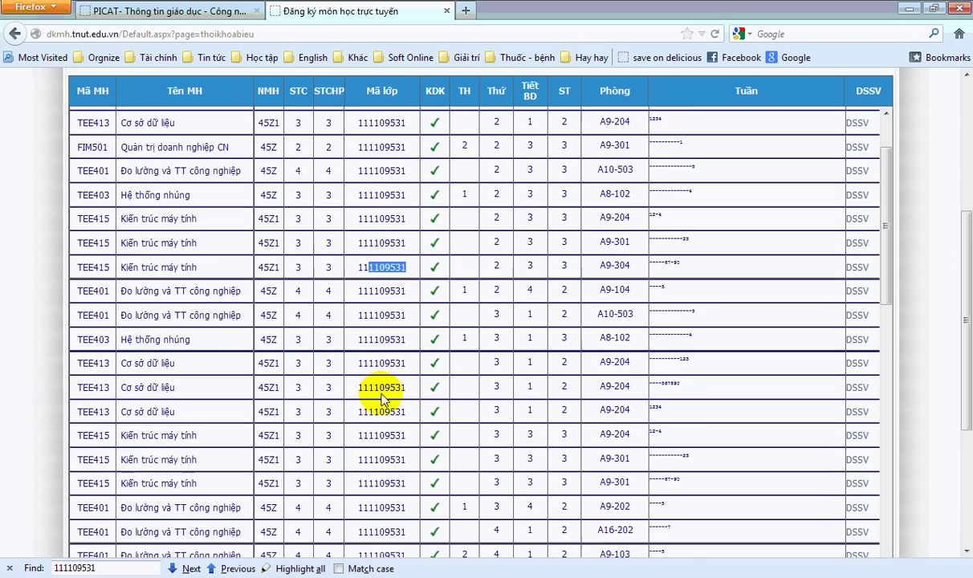
Look through the remaining rows of the class timetable down to the legend below the table.
{"action": "scroll", "coordinate": [387, 420], "scroll_direction": "down", "scroll_amount": 15}
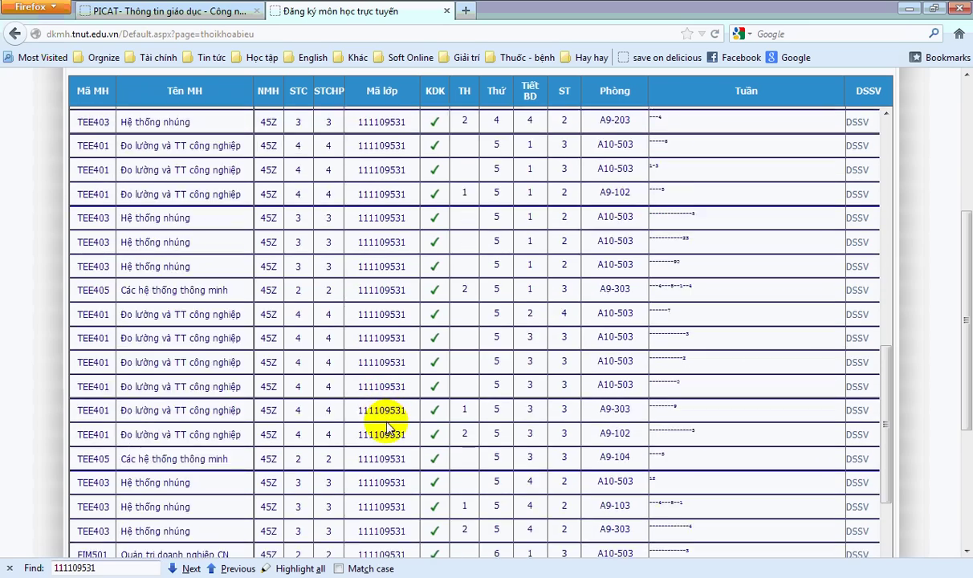
{"action": "scroll", "coordinate": [388, 425], "scroll_direction": "down", "scroll_amount": 1}
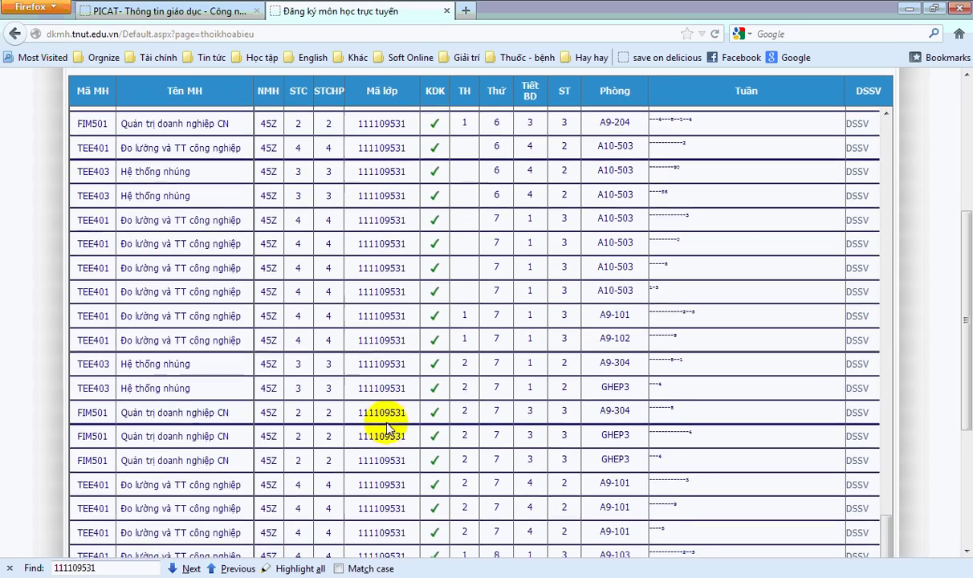
{"action": "scroll", "coordinate": [26, 471], "scroll_direction": "down", "scroll_amount": 5}
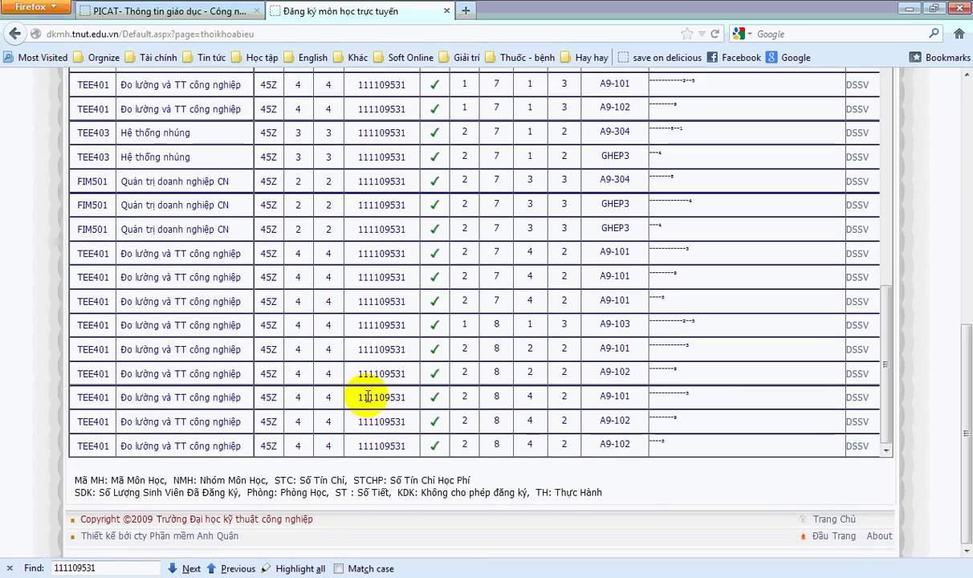
{"action": "scroll", "coordinate": [399, 413], "scroll_direction": "up", "scroll_amount": 15}
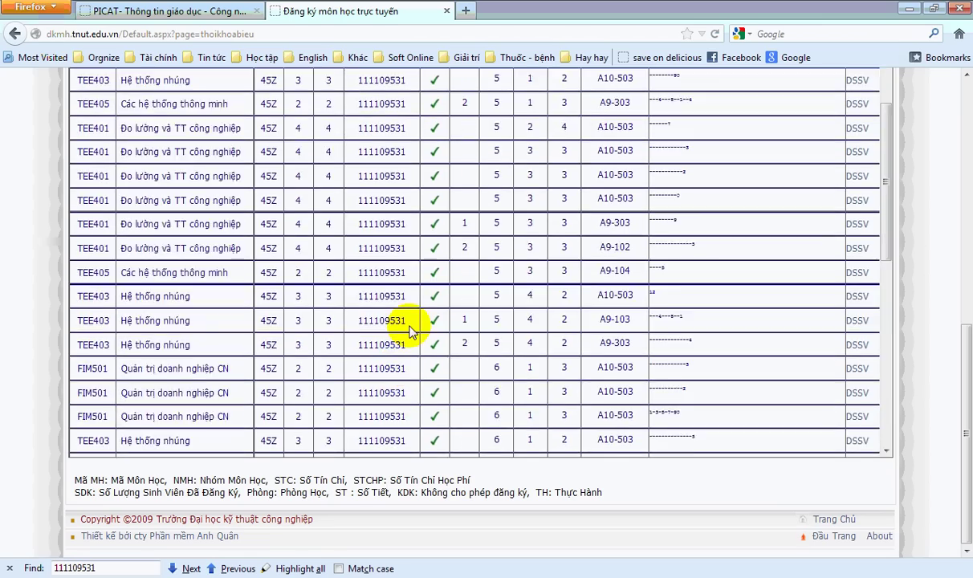
{"action": "scroll", "coordinate": [410, 325], "scroll_direction": "up", "scroll_amount": 10}
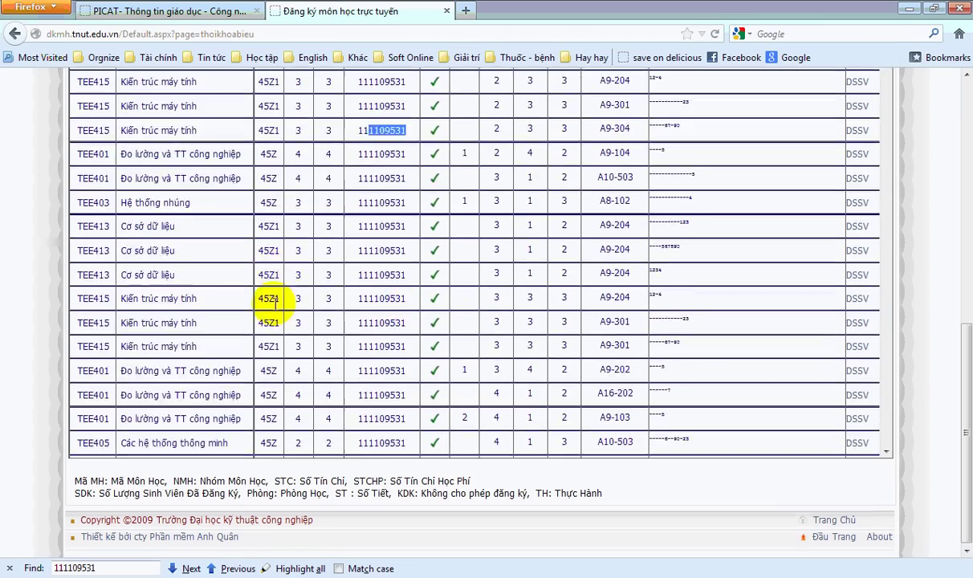
{"action": "scroll", "coordinate": [17, 313], "scroll_direction": "up", "scroll_amount": 5}
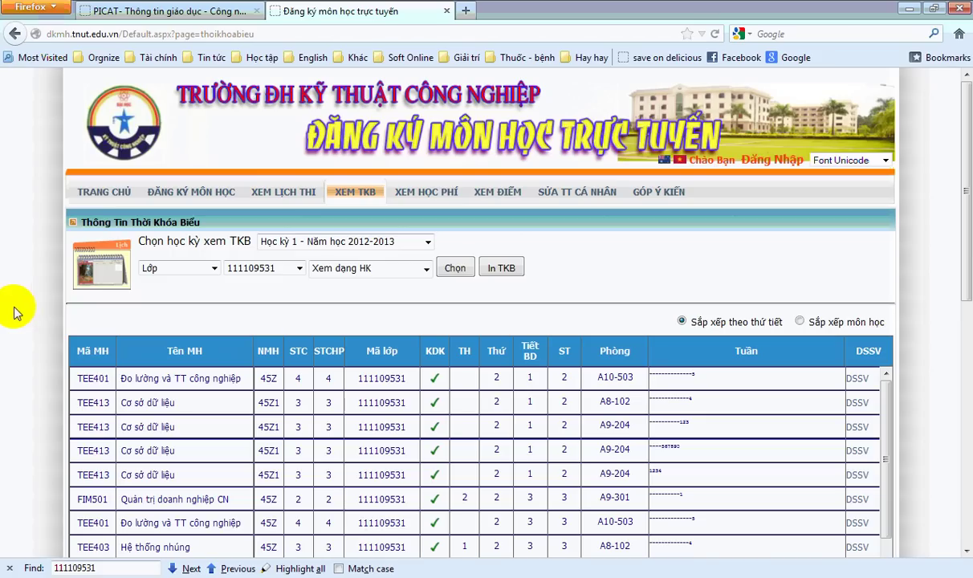
Open the printable report (In TKB) of the class timetable and display it as a Whole Report to check all its pages.
{"action": "left_click", "coordinate": [515, 268]}
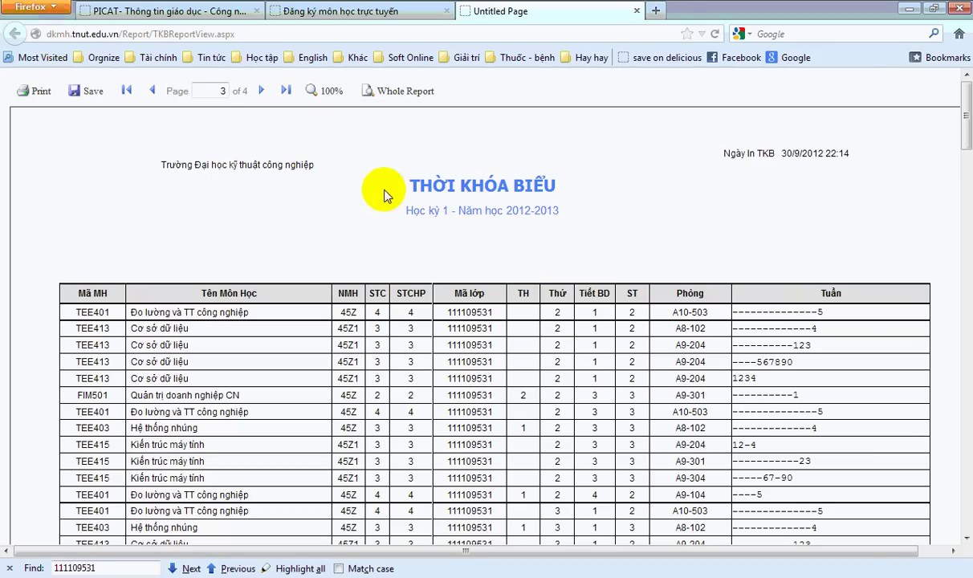
{"action": "left_click", "coordinate": [398, 91]}
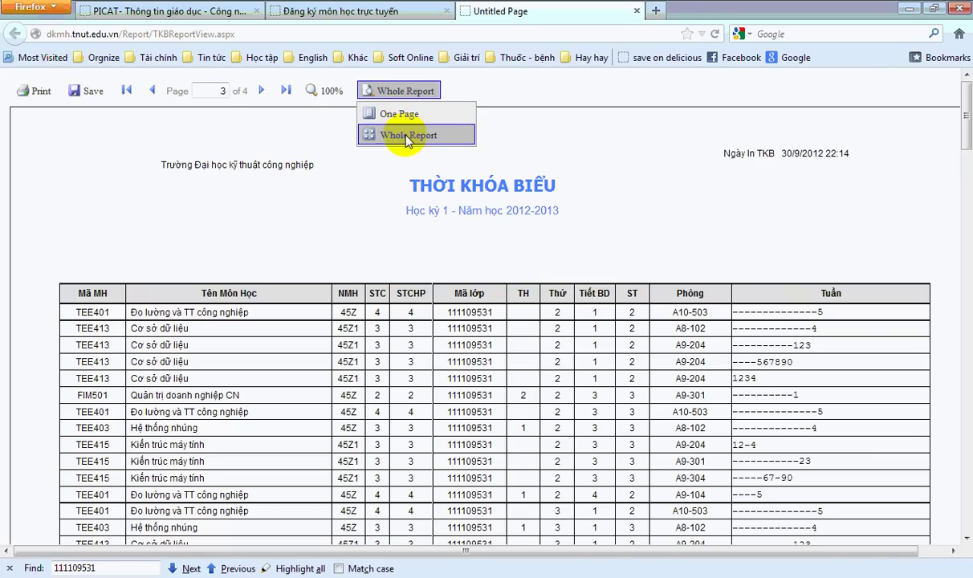
{"action": "left_click", "coordinate": [371, 135]}
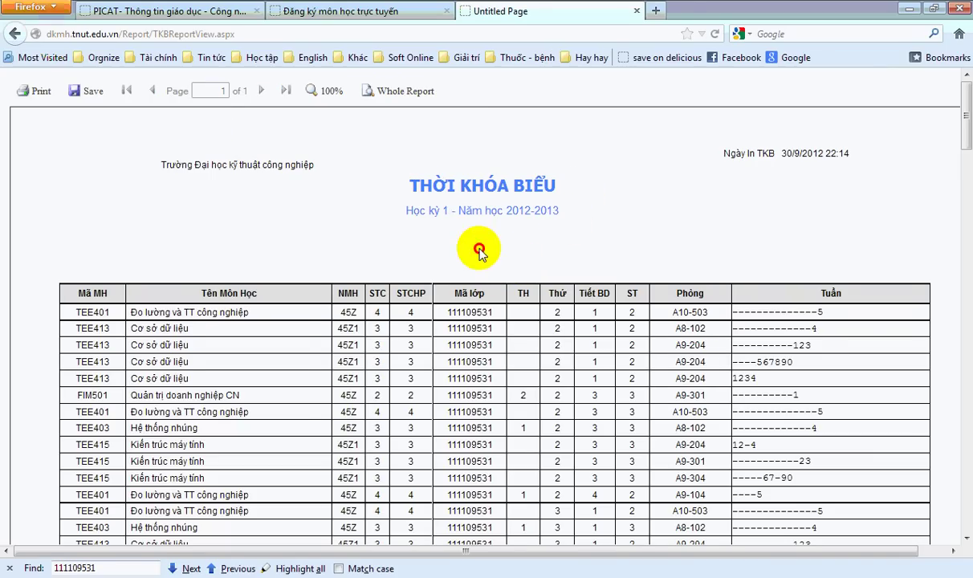
{"action": "scroll", "coordinate": [492, 264], "scroll_direction": "down", "scroll_amount": 20}
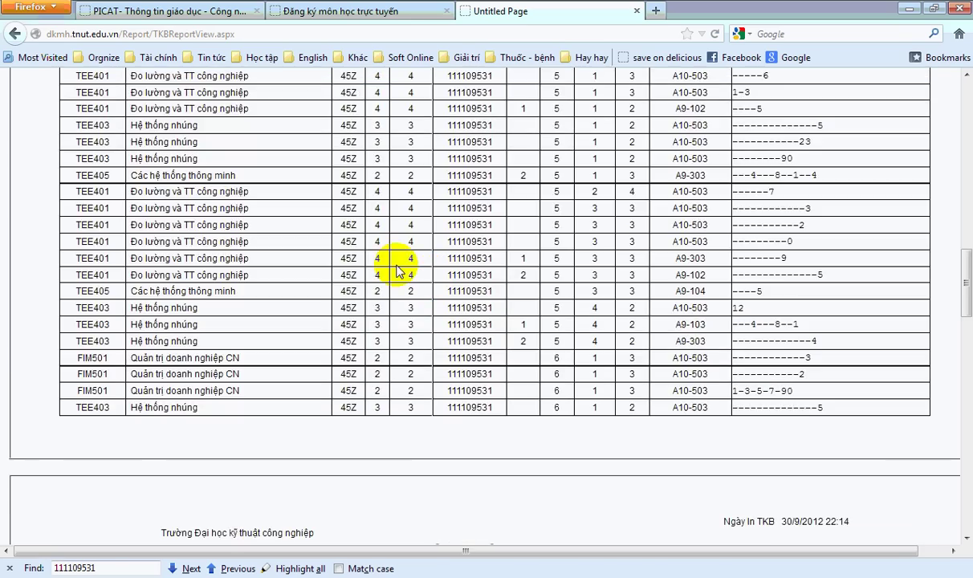
{"action": "scroll", "coordinate": [394, 277], "scroll_direction": "down", "scroll_amount": 20}
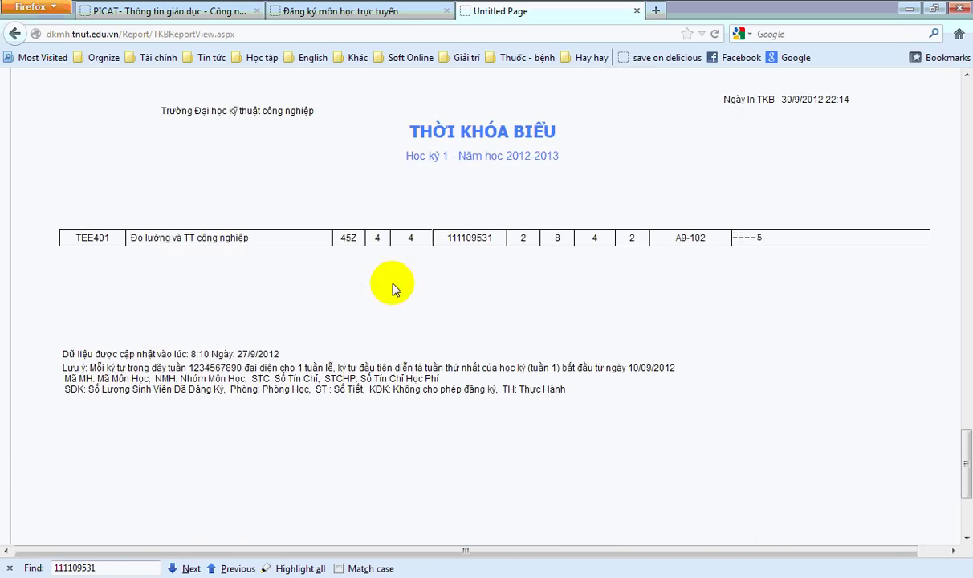
{"action": "scroll", "coordinate": [383, 257], "scroll_direction": "up", "scroll_amount": 20}
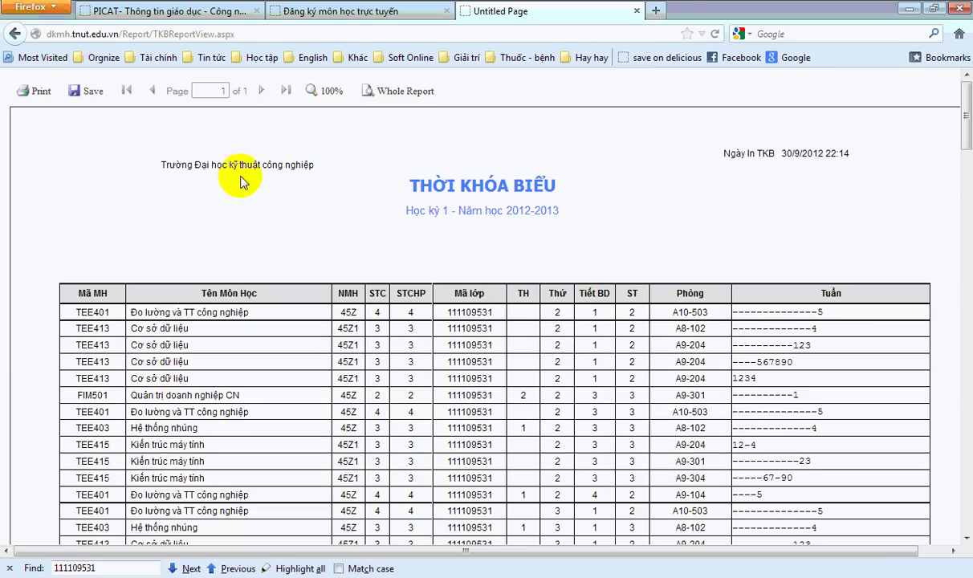
Export the report as a Microsoft Excel file and save it to the Desktop as Report.xls over the existing file.
{"action": "left_click", "coordinate": [90, 92]}
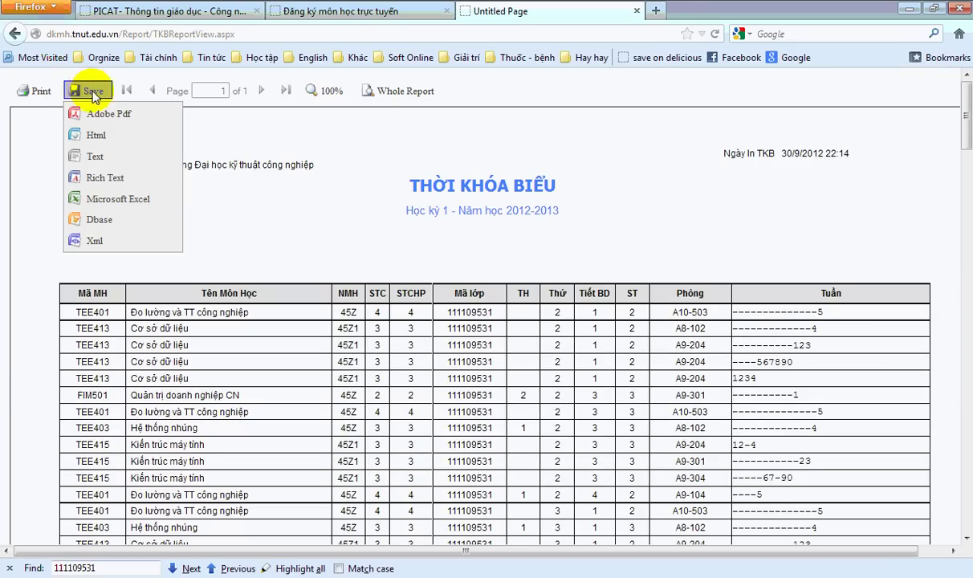
{"action": "left_click", "coordinate": [142, 202]}
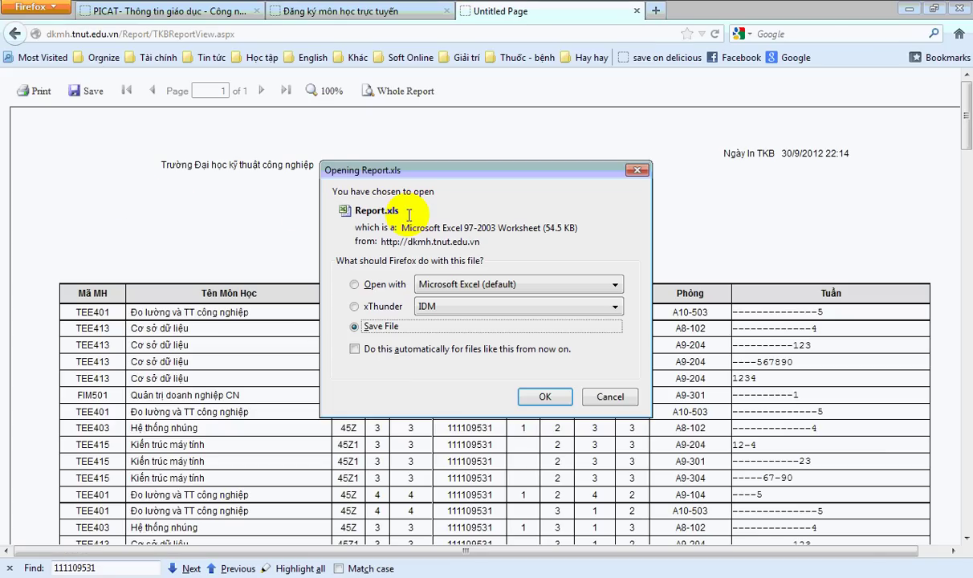
{"action": "left_click", "coordinate": [536, 395]}
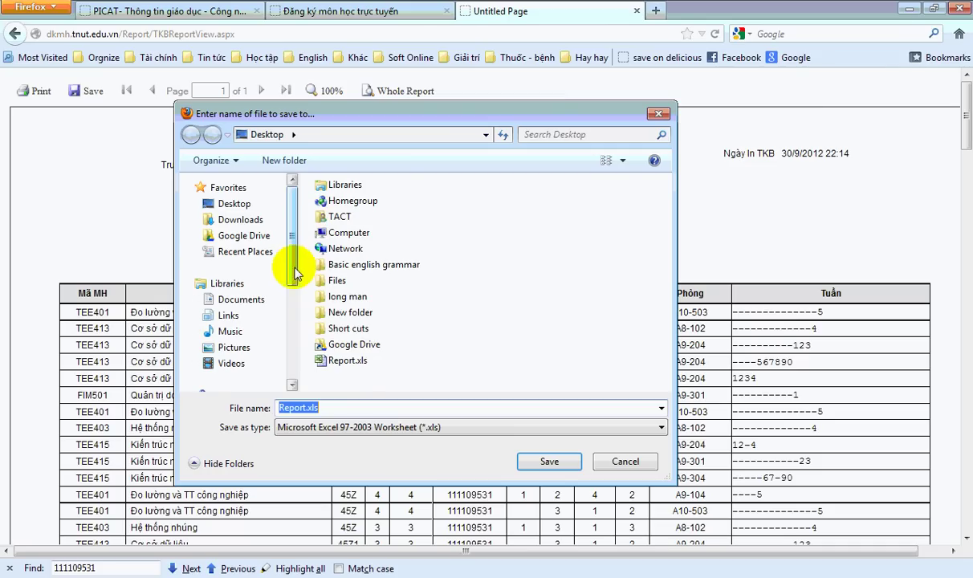
{"action": "left_click", "coordinate": [549, 460]}
{"action": "left_click", "coordinate": [533, 300]}
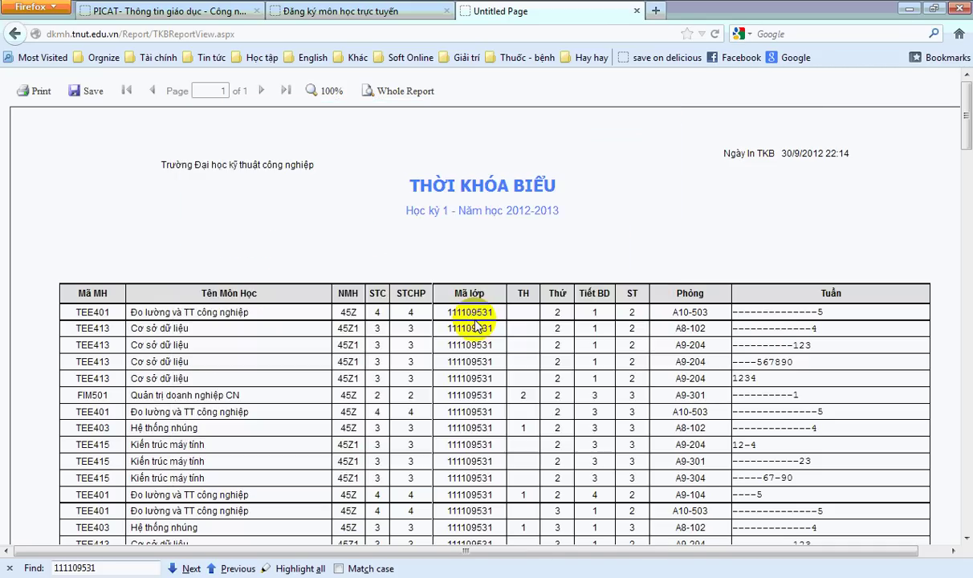
Open the newly downloaded Report.xls in Excel, choosing Mở thông thường in the Bkav Safe Run dialog.
{"action": "left_click", "coordinate": [459, 175]}
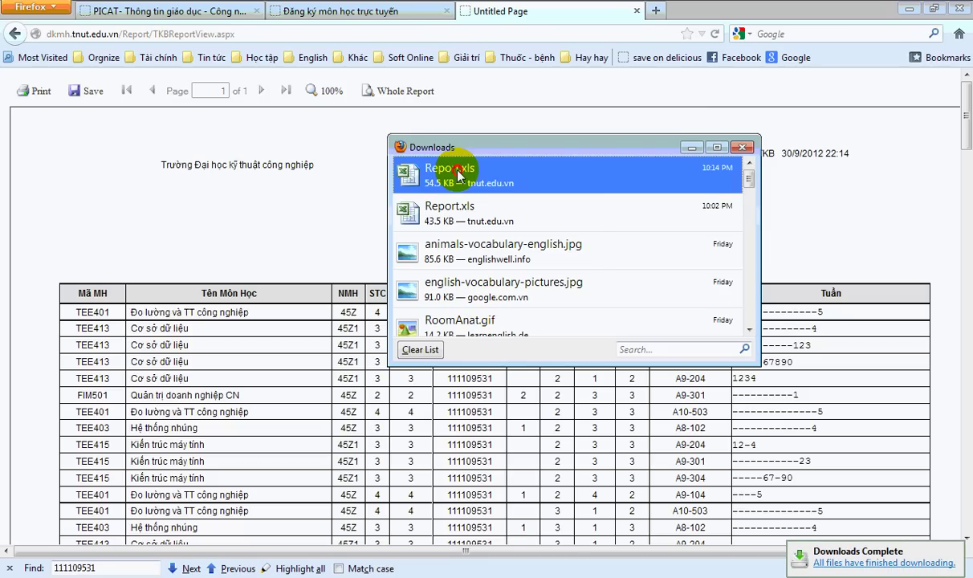
{"action": "right_click", "coordinate": [459, 175]}
{"action": "left_click", "coordinate": [478, 181]}
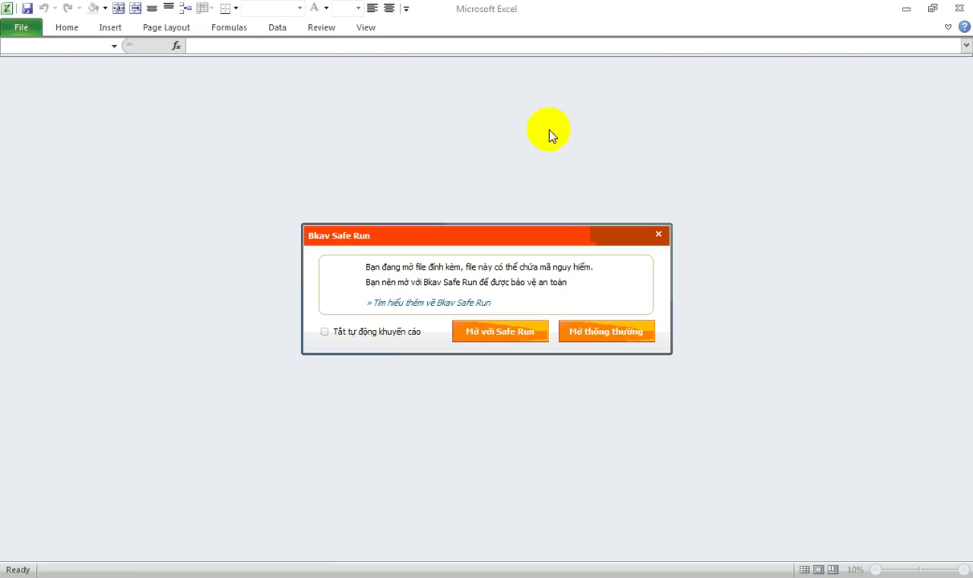
{"action": "left_click", "coordinate": [607, 333]}
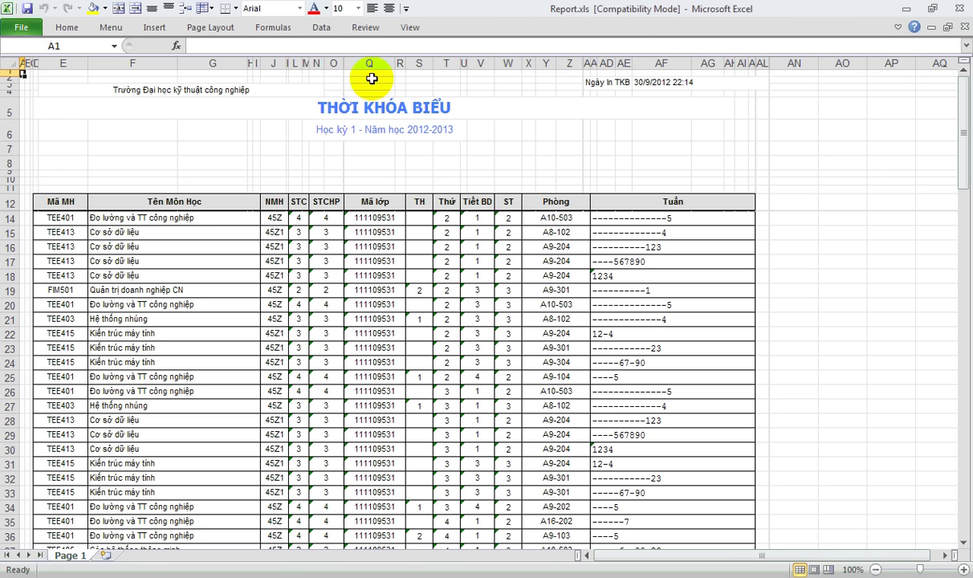
Examine the timetable pages in Report.xls, including the NMH and Mã lớp values of the first row.
{"action": "left_click", "coordinate": [538, 147]}
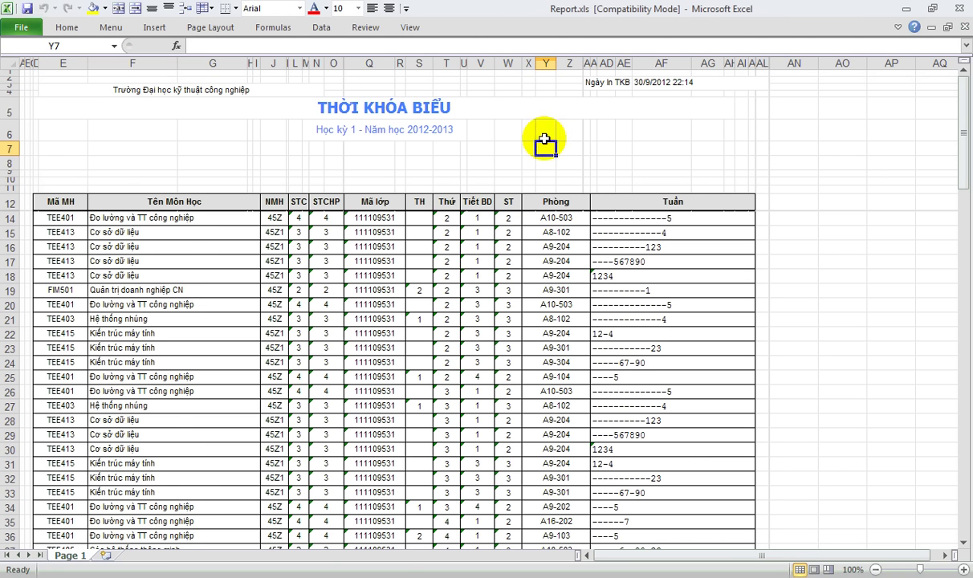
{"action": "scroll", "coordinate": [481, 192], "scroll_direction": "down", "scroll_amount": 15}
{"action": "scroll", "coordinate": [486, 203], "scroll_direction": "up", "scroll_amount": 15}
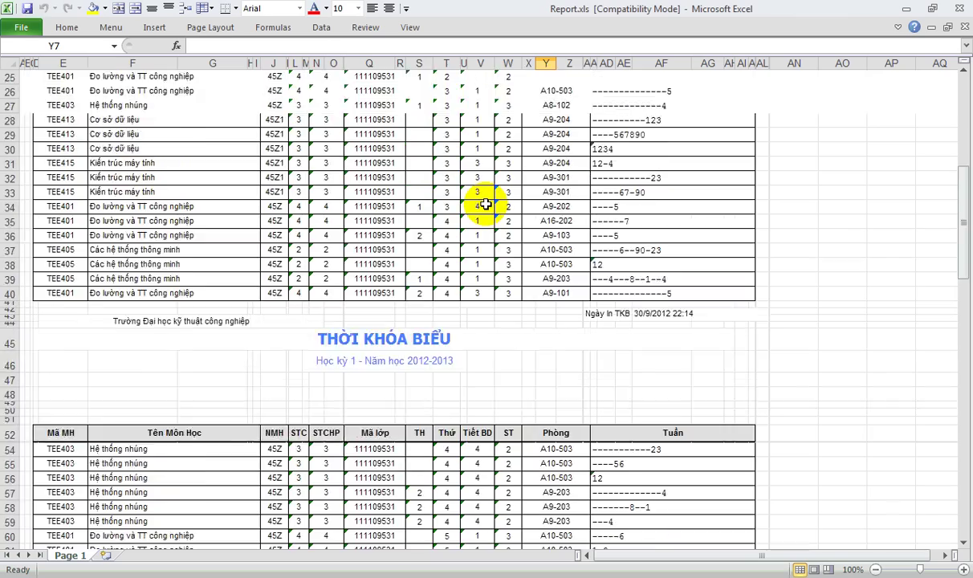
{"action": "scroll", "coordinate": [476, 197], "scroll_direction": "down", "scroll_amount": 20}
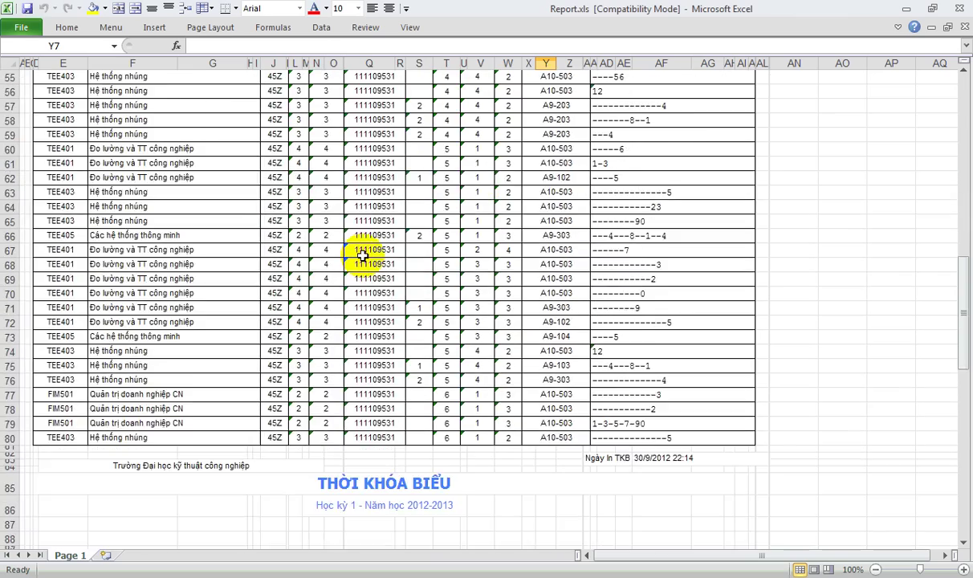
{"action": "scroll", "coordinate": [351, 262], "scroll_direction": "up", "scroll_amount": 20}
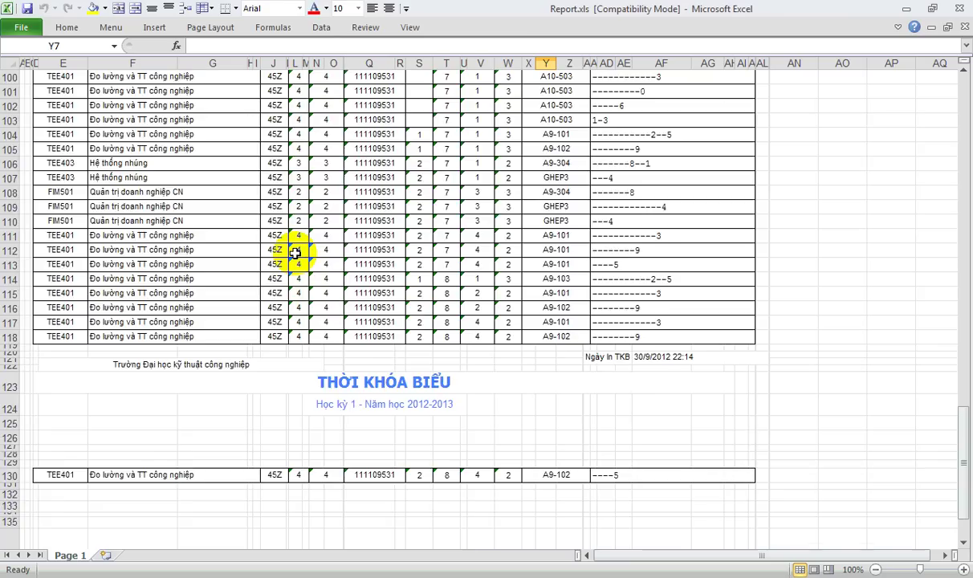
{"action": "scroll", "coordinate": [314, 249], "scroll_direction": "up", "scroll_amount": 11}
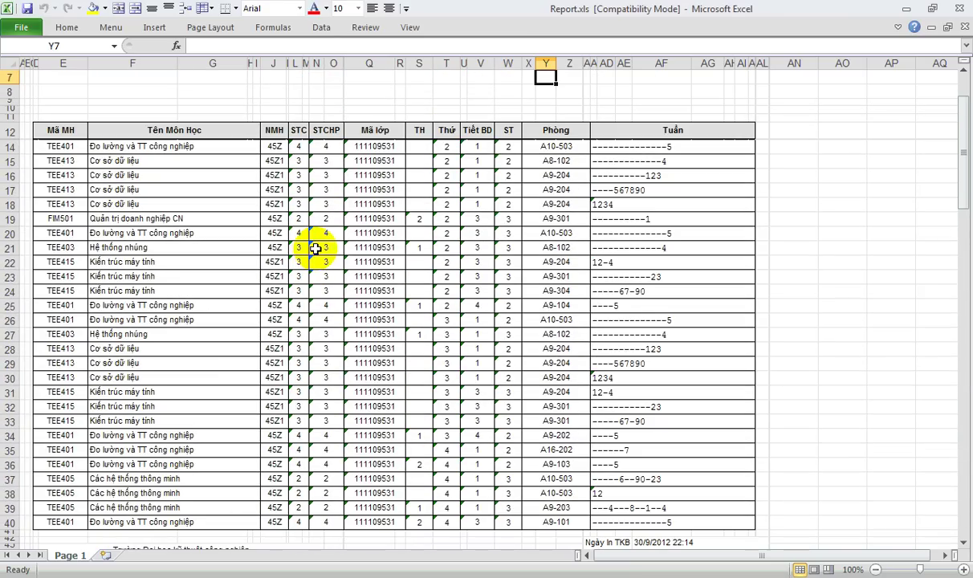
{"action": "left_click", "coordinate": [276, 146]}
{"action": "left_click", "coordinate": [358, 148]}
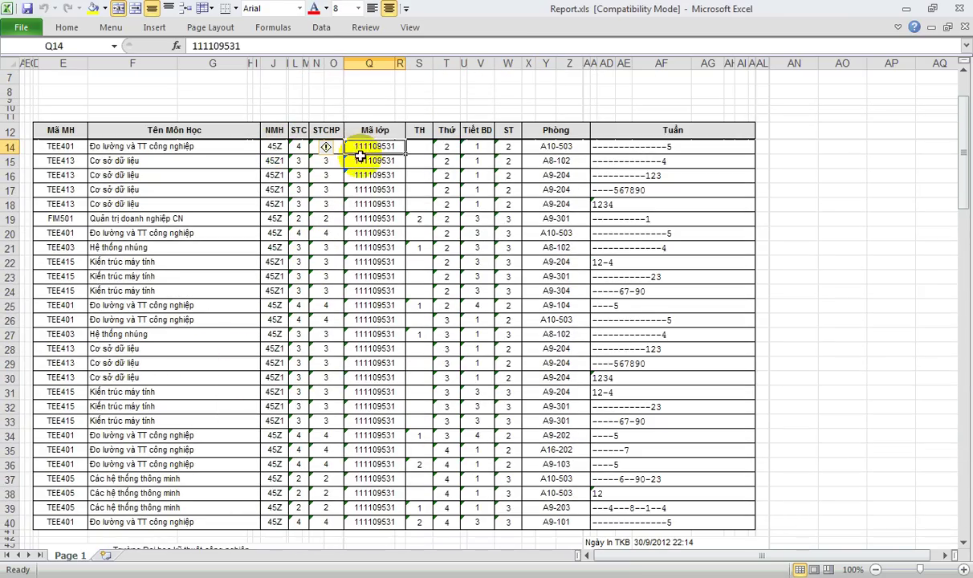
{"action": "scroll", "coordinate": [367, 377], "scroll_direction": "down", "scroll_amount": 4}
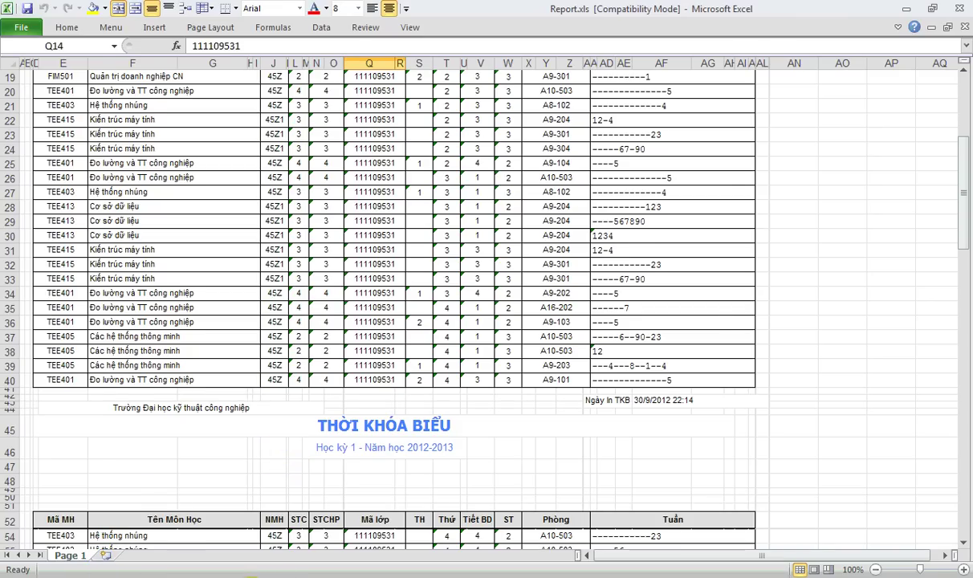
{"action": "key", "text": "alt+Tab"}
{"action": "left_click", "coordinate": [245, 545]}
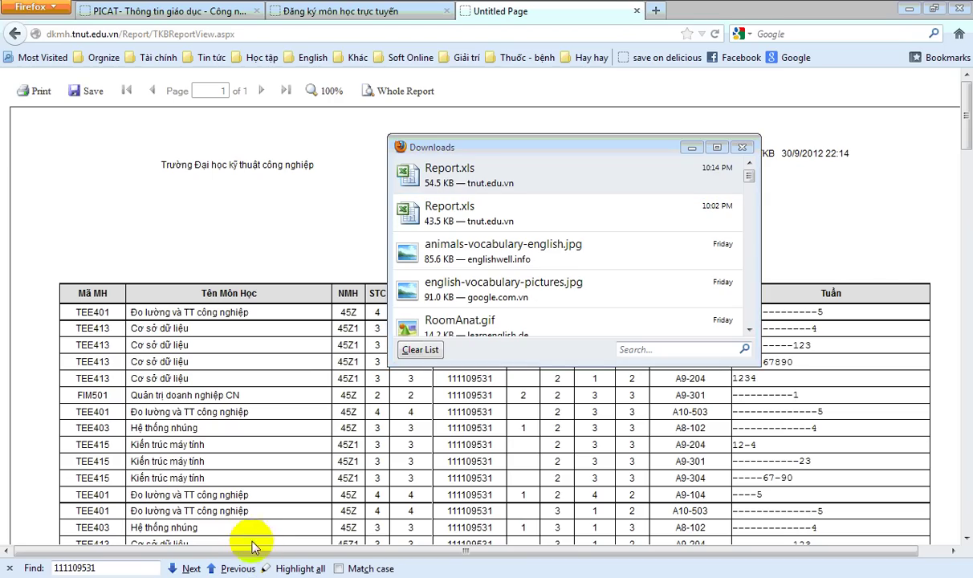
{"action": "left_click", "coordinate": [704, 158]}
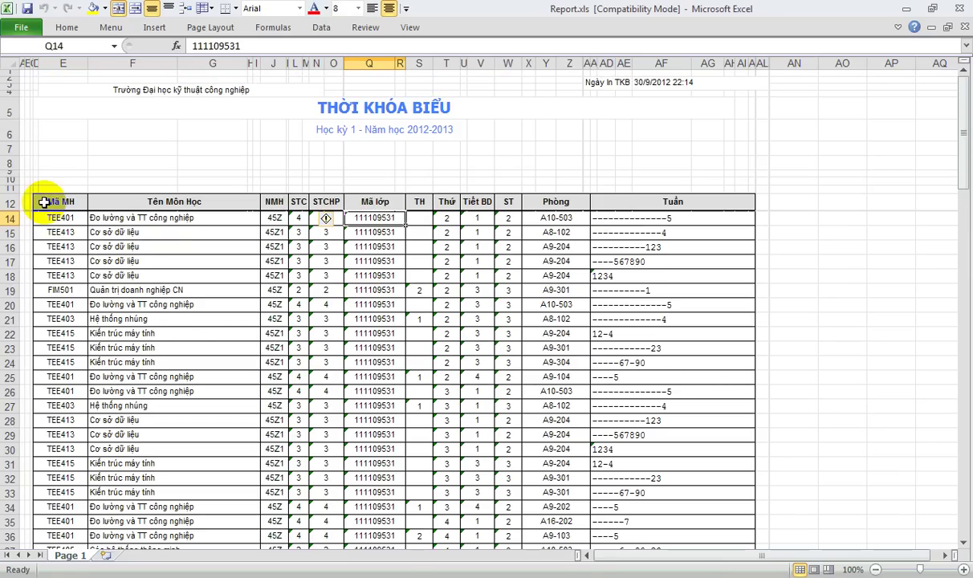
Copy the first timetable block in Report.xls, from the Mã MH header in row 12 through the Tuần column in row 40.
{"action": "left_click", "coordinate": [50, 202]}
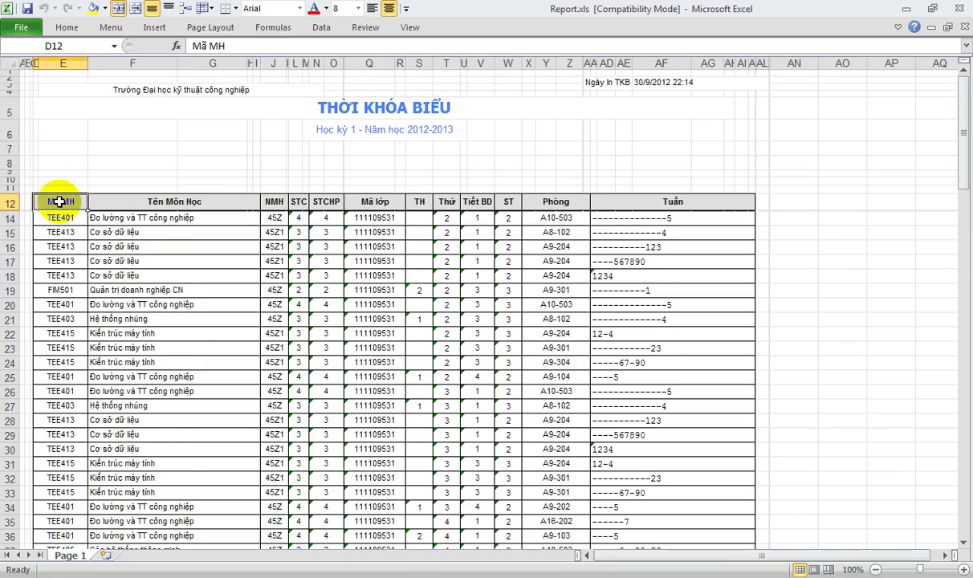
{"action": "scroll", "coordinate": [289, 257], "scroll_direction": "down", "scroll_amount": 4}
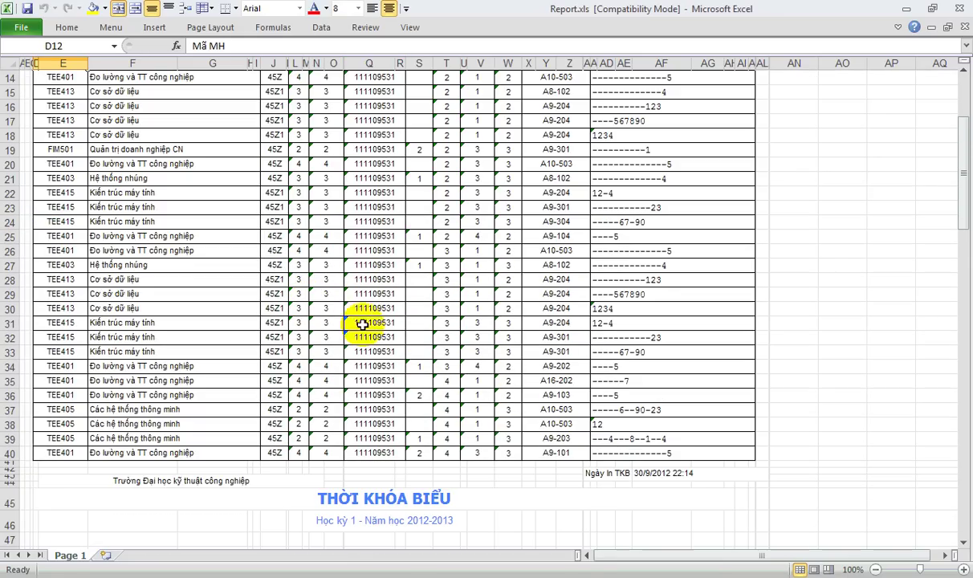
{"action": "left_click", "coordinate": [680, 455], "text": "shift"}
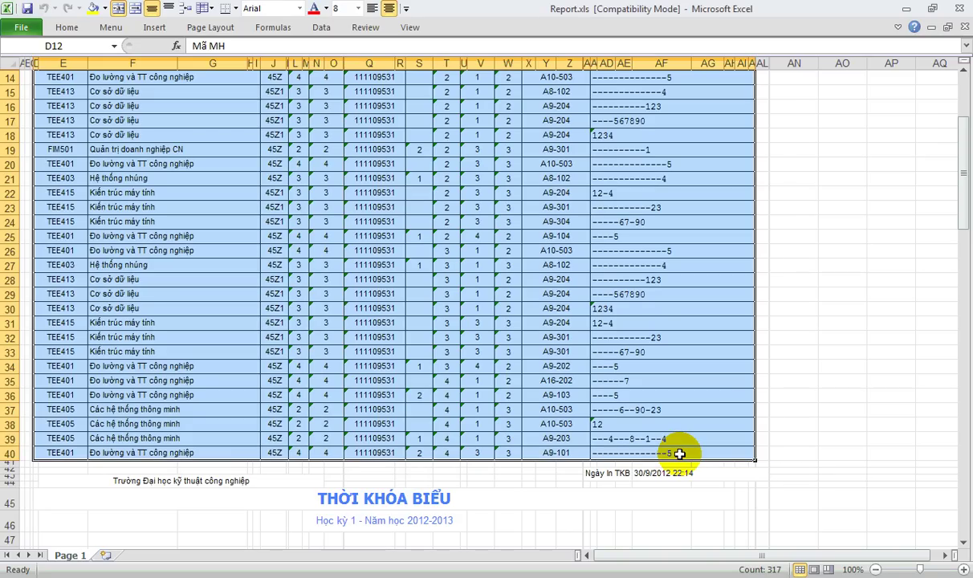
{"action": "right_click", "coordinate": [492, 350]}
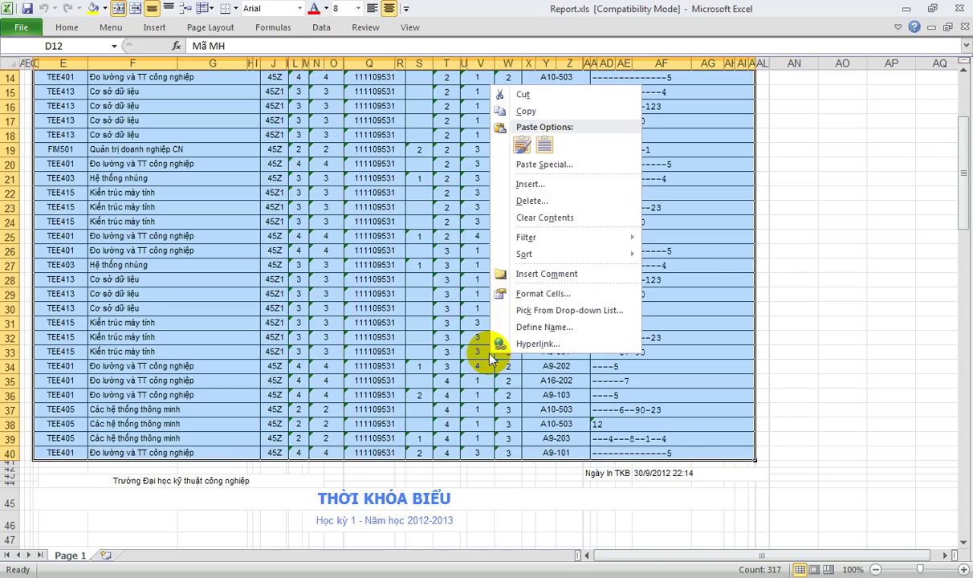
{"action": "left_click", "coordinate": [526, 111]}
{"action": "scroll", "coordinate": [528, 104], "scroll_direction": "up", "scroll_amount": 4}
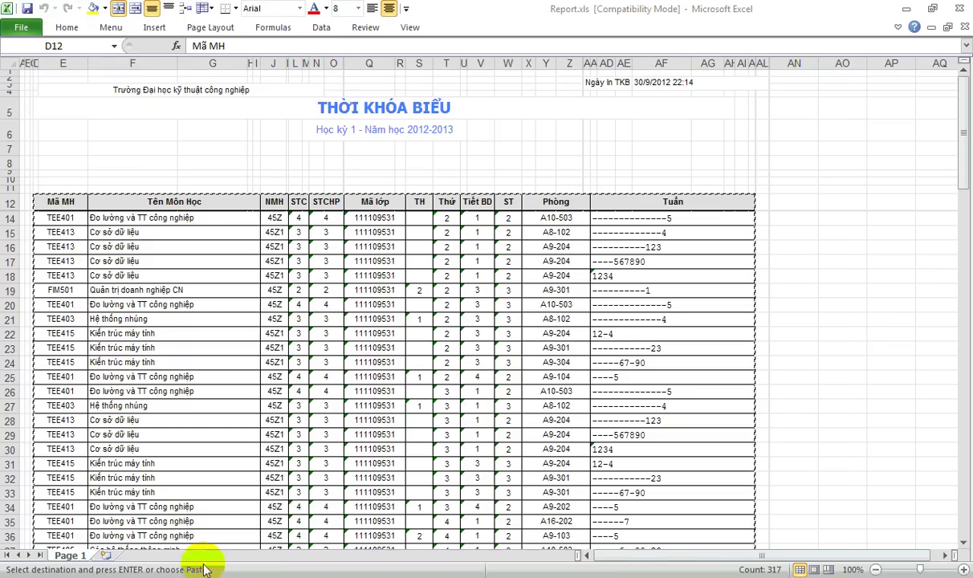
{"action": "left_click", "coordinate": [206, 575]}
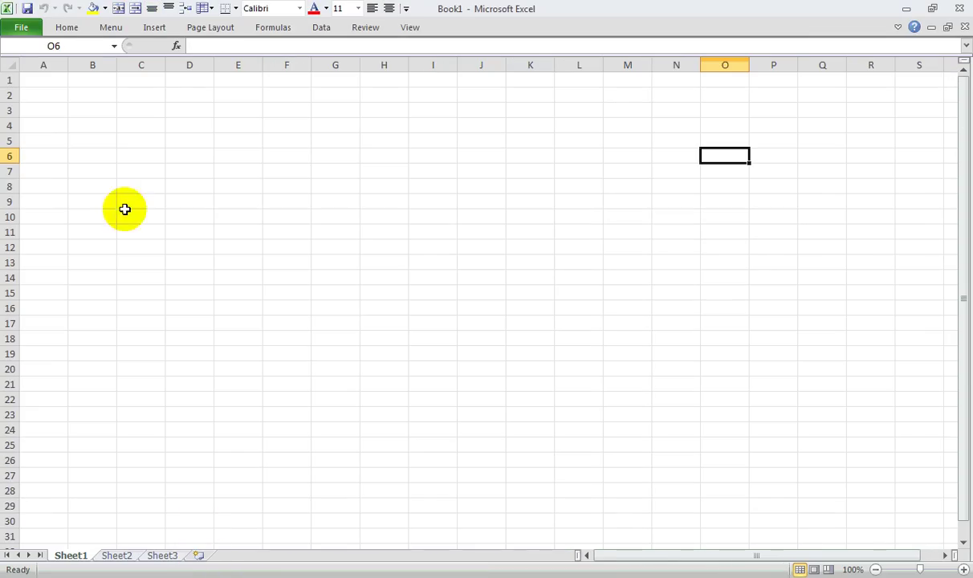
{"action": "left_click", "coordinate": [38, 81]}
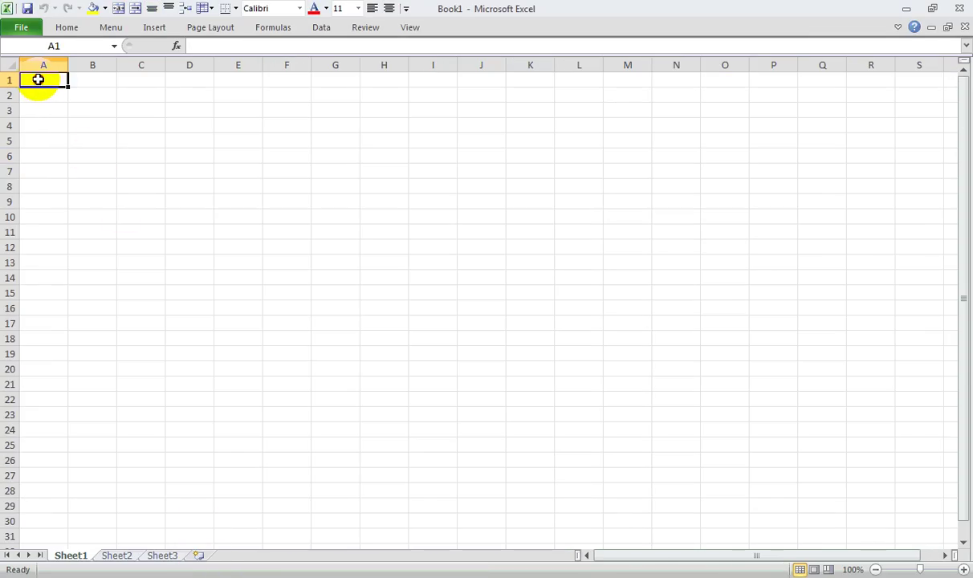
{"action": "right_click", "coordinate": [38, 79]}
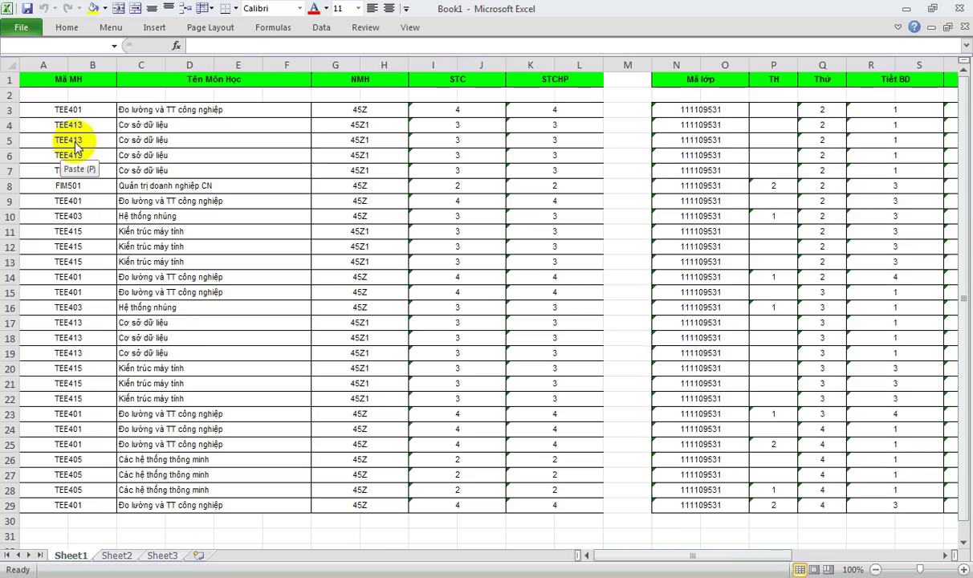
{"action": "left_click", "coordinate": [94, 141]}
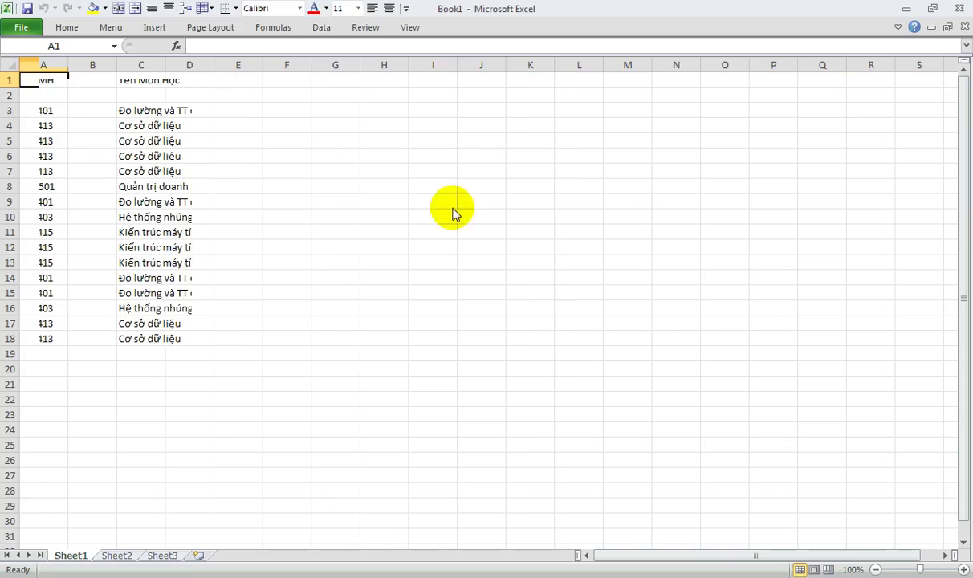
{"action": "key", "text": "ctrl+z"}
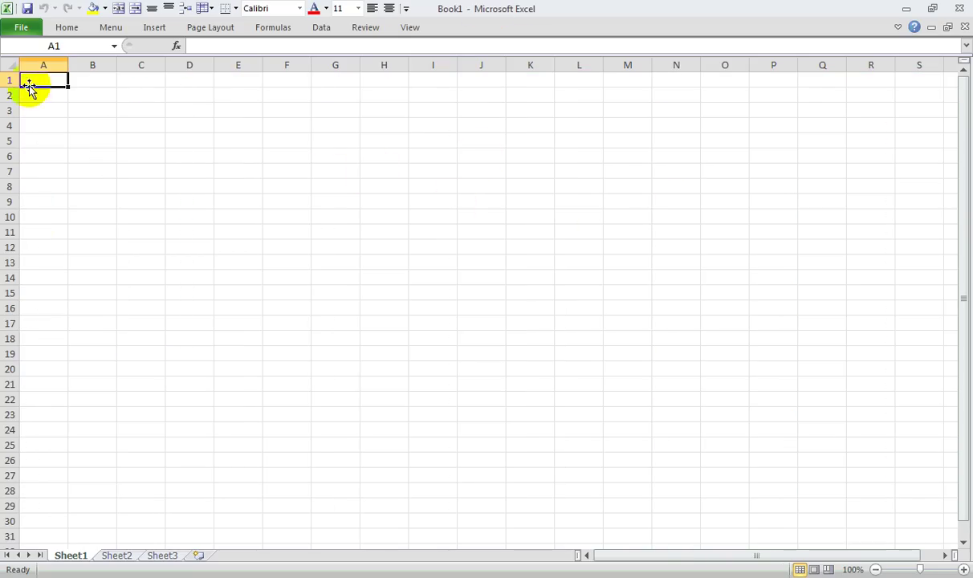
{"action": "key", "text": "ctrl+v"}
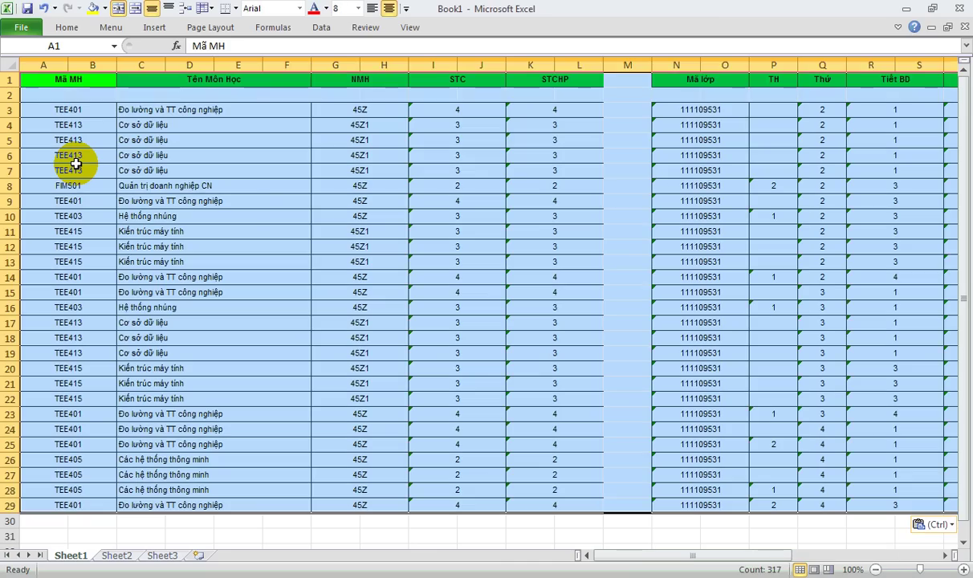
{"action": "left_click", "coordinate": [246, 201]}
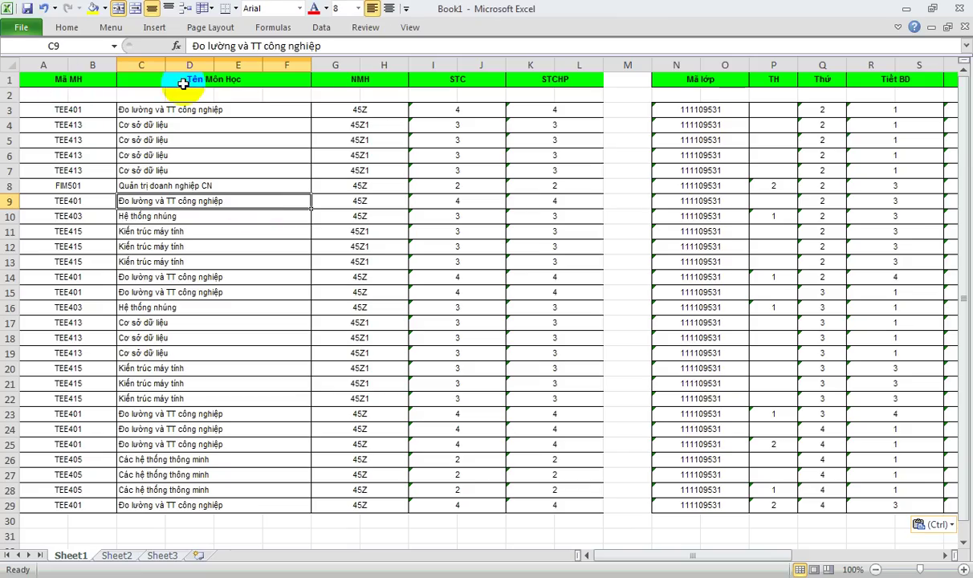
{"action": "left_click", "coordinate": [948, 525]}
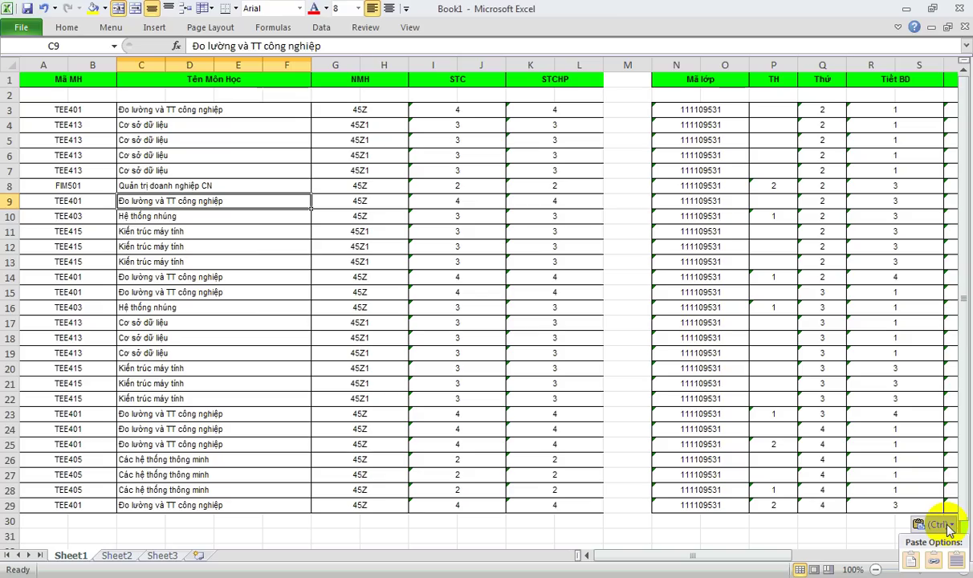
{"action": "left_click", "coordinate": [913, 562]}
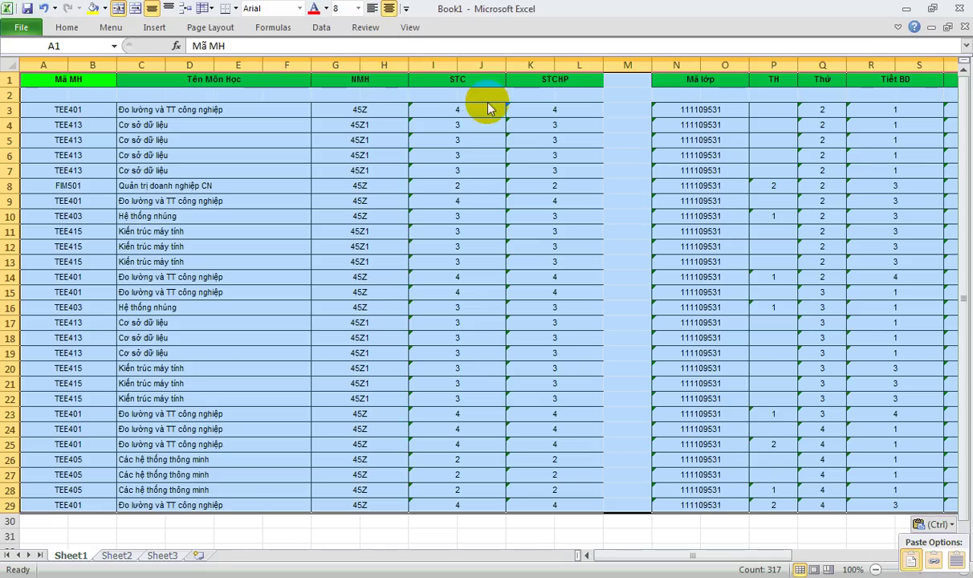
{"action": "left_click", "coordinate": [964, 27]}
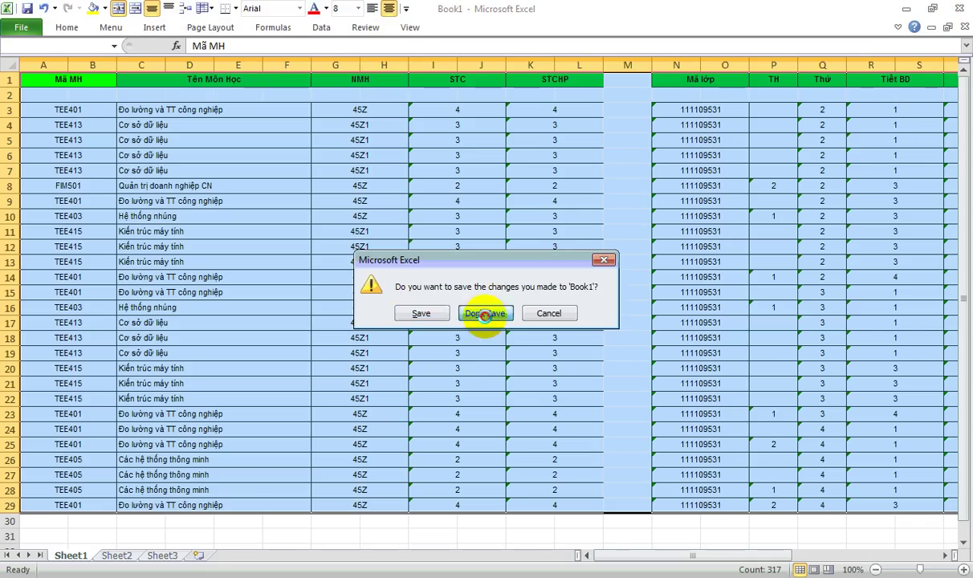
{"action": "left_click", "coordinate": [484, 316]}
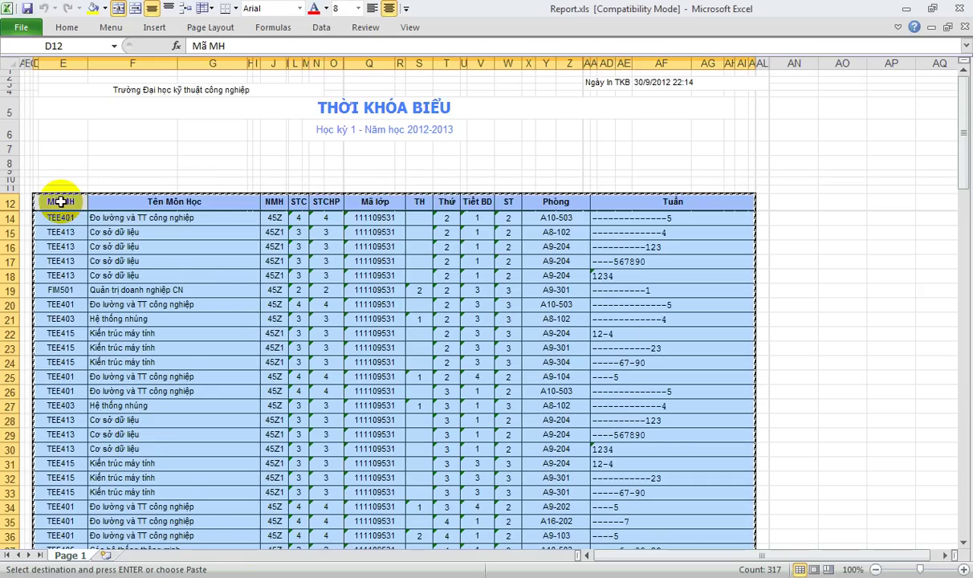
Add a new worksheet to Report.xls and paste the copied first timetable block at cell A1 as values only.
{"action": "scroll", "coordinate": [59, 178], "scroll_direction": "down", "scroll_amount": 1}
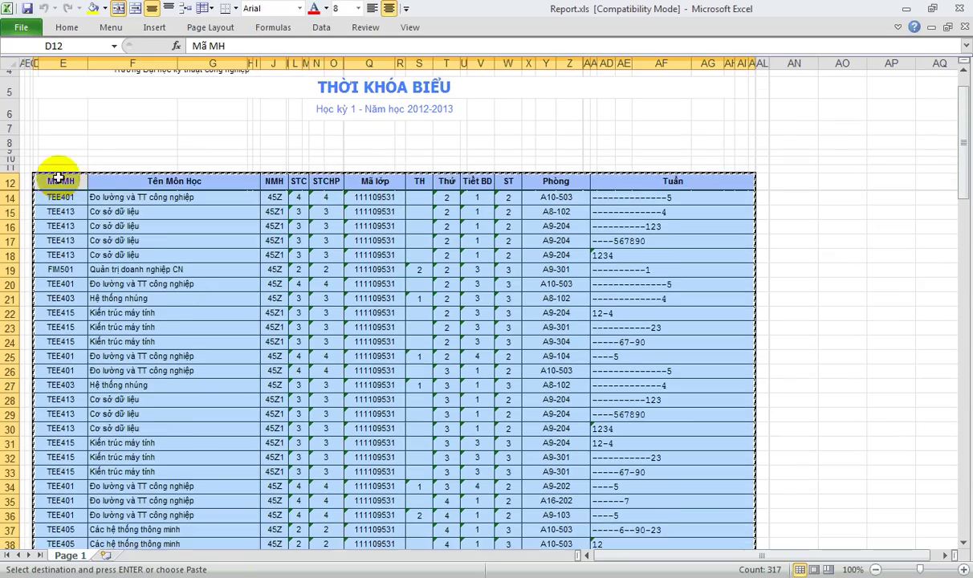
{"action": "scroll", "coordinate": [326, 276], "scroll_direction": "down", "scroll_amount": 5}
{"action": "scroll", "coordinate": [169, 249], "scroll_direction": "up", "scroll_amount": 4}
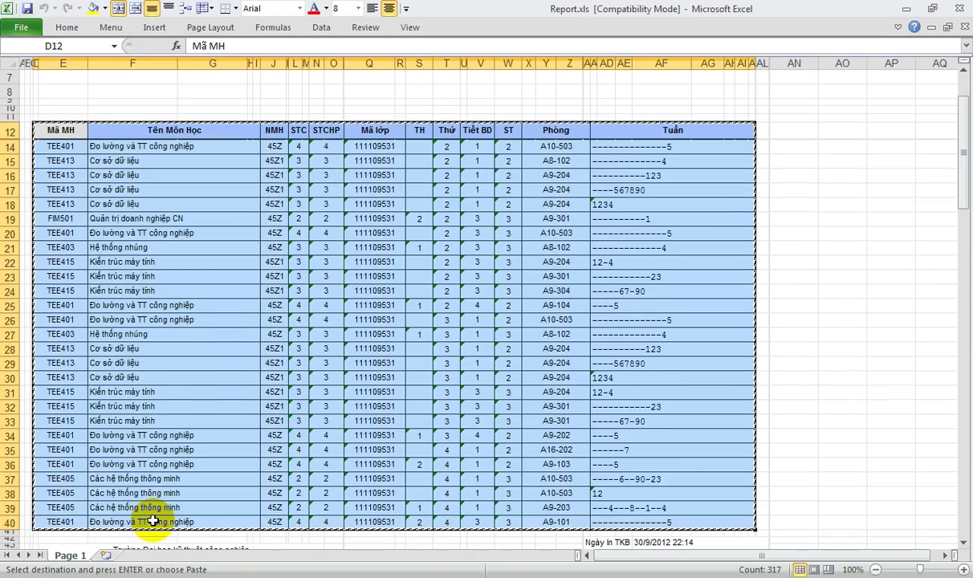
{"action": "left_click", "coordinate": [105, 555]}
{"action": "key", "text": "ctrl+v"}
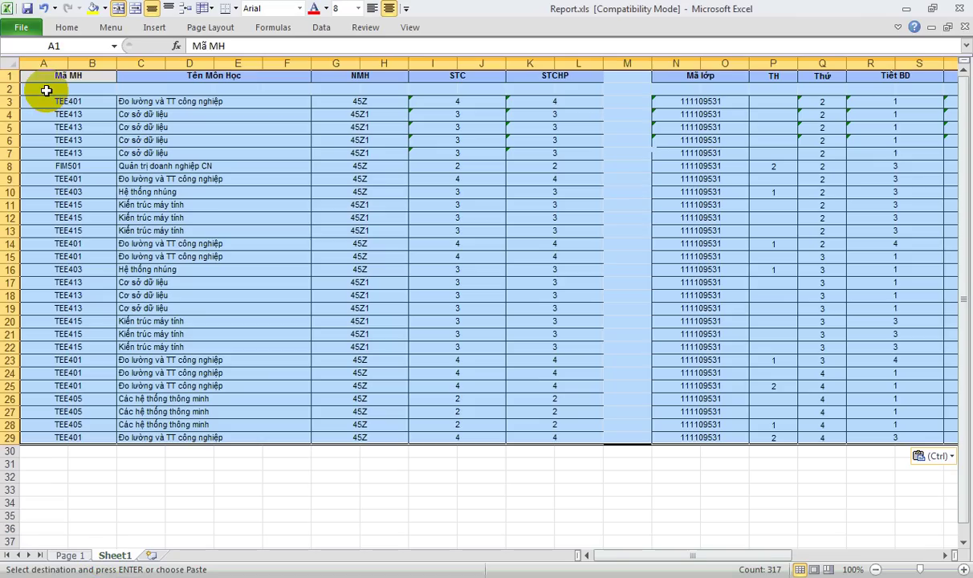
{"action": "left_click", "coordinate": [948, 457]}
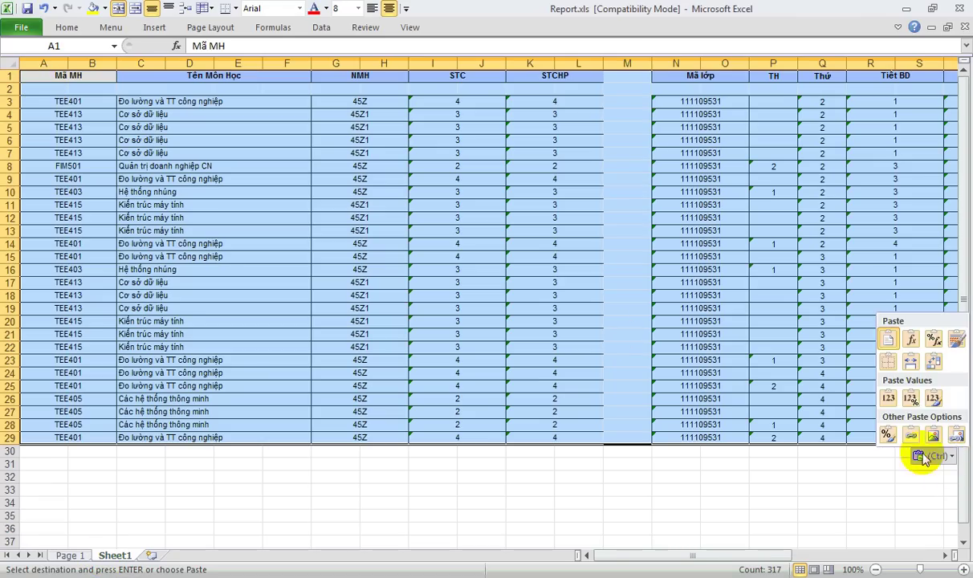
{"action": "left_click", "coordinate": [888, 402]}
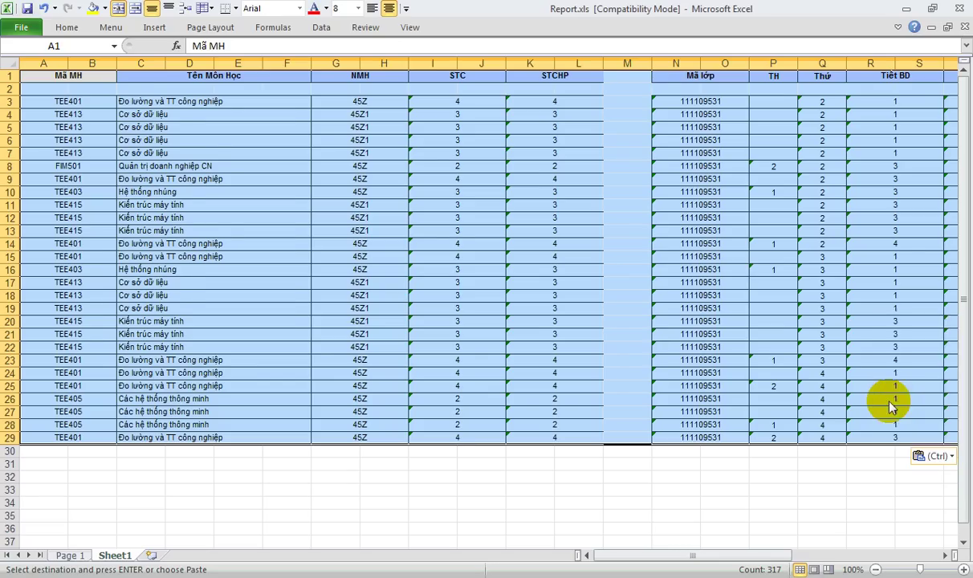
{"action": "left_click", "coordinate": [39, 461]}
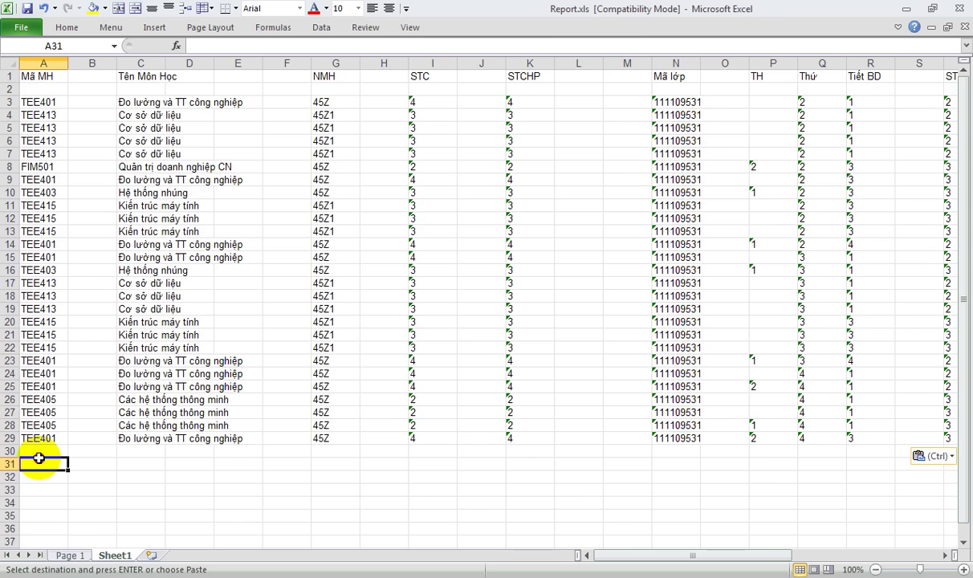
Copy the second timetable block on Page 1, from Mã MH in row 54 through Tuần in row 80, without its header.
{"action": "left_click", "coordinate": [69, 555]}
{"action": "scroll", "coordinate": [164, 402], "scroll_direction": "down", "scroll_amount": 8}
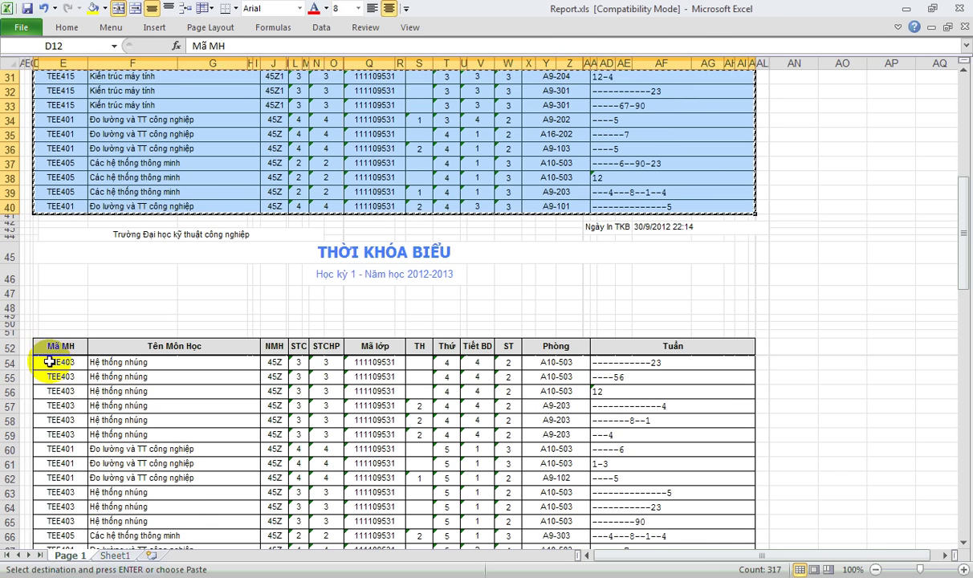
{"action": "left_click", "coordinate": [50, 361]}
{"action": "scroll", "coordinate": [87, 395], "scroll_direction": "down", "scroll_amount": 2}
{"action": "scroll", "coordinate": [87, 395], "scroll_direction": "down", "scroll_amount": 7}
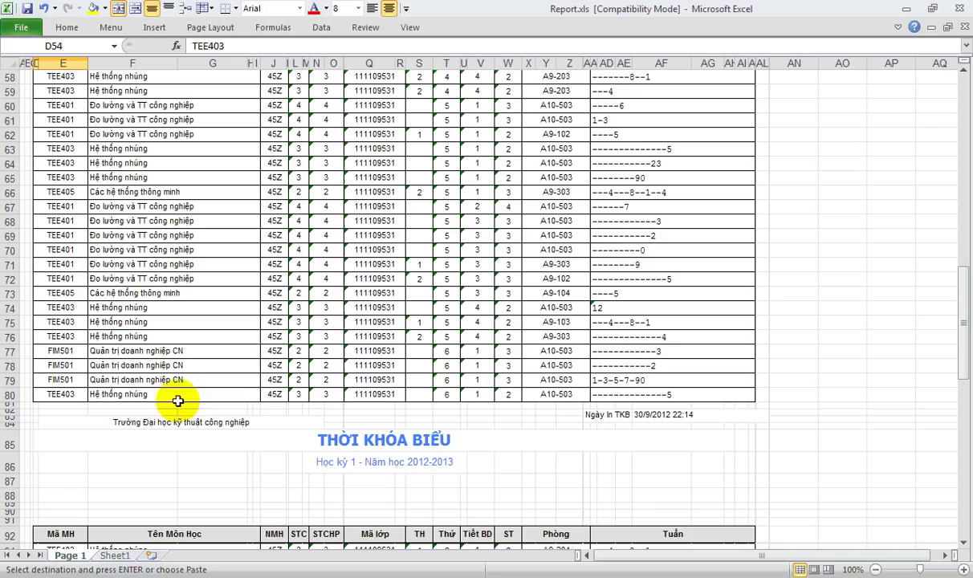
{"action": "left_click", "coordinate": [665, 391], "text": "shift"}
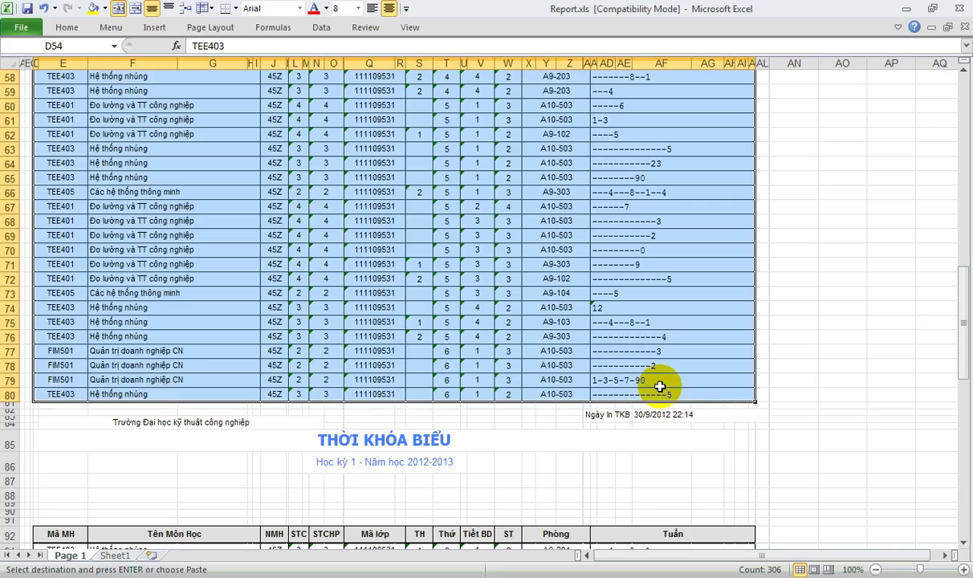
Paste the second timetable block into Sheet1 at cell A30 as values only, directly below the first block.
{"action": "left_click", "coordinate": [120, 553]}
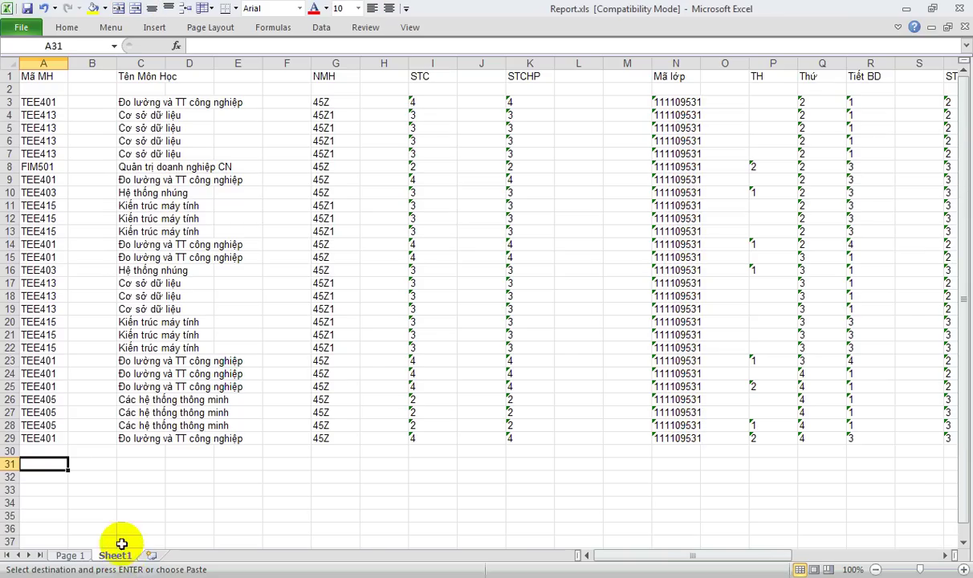
{"action": "left_click", "coordinate": [44, 451]}
{"action": "key", "text": "ctrl+v"}
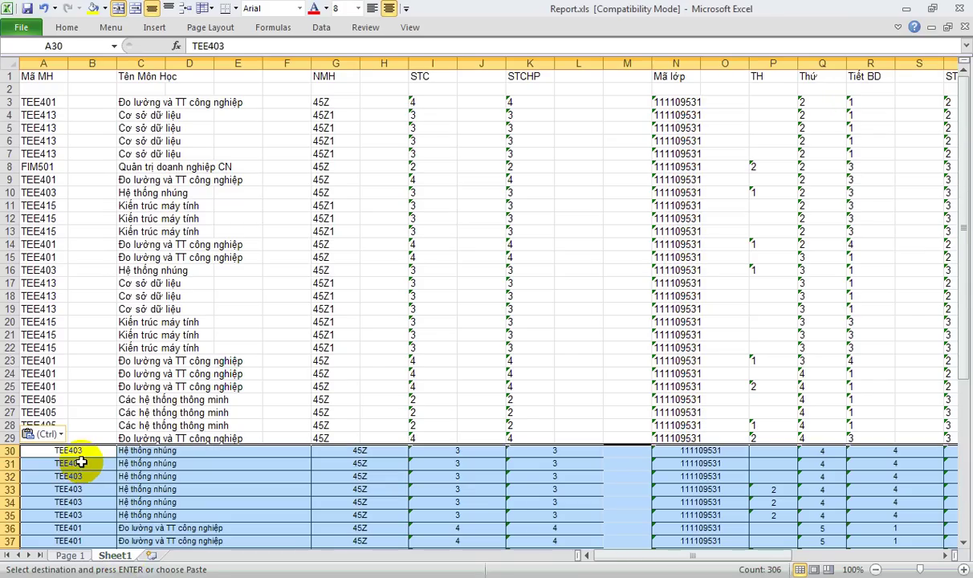
{"action": "left_click", "coordinate": [44, 434]}
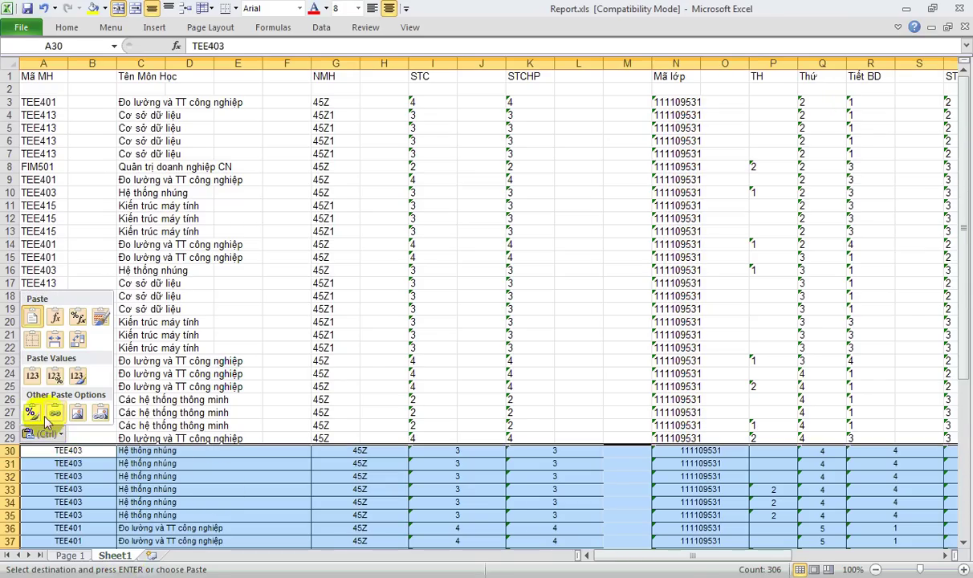
{"action": "left_click", "coordinate": [33, 376]}
{"action": "scroll", "coordinate": [70, 441], "scroll_direction": "down", "scroll_amount": 13}
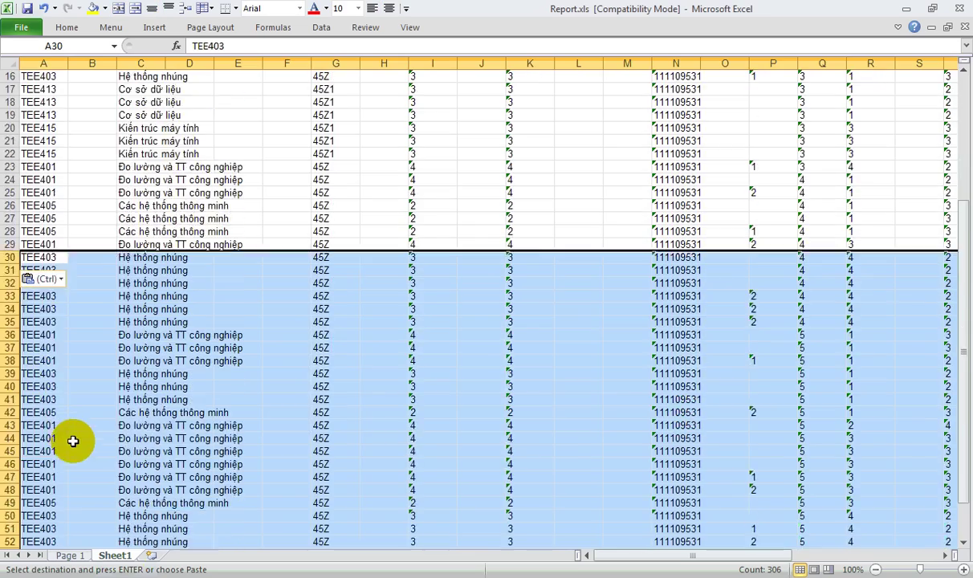
Copy the third timetable block on Page 1, from Mã MH in row 94 through Tuần in row 118, without its header.
{"action": "left_click", "coordinate": [73, 554]}
{"action": "scroll", "coordinate": [61, 391], "scroll_direction": "down", "scroll_amount": 3}
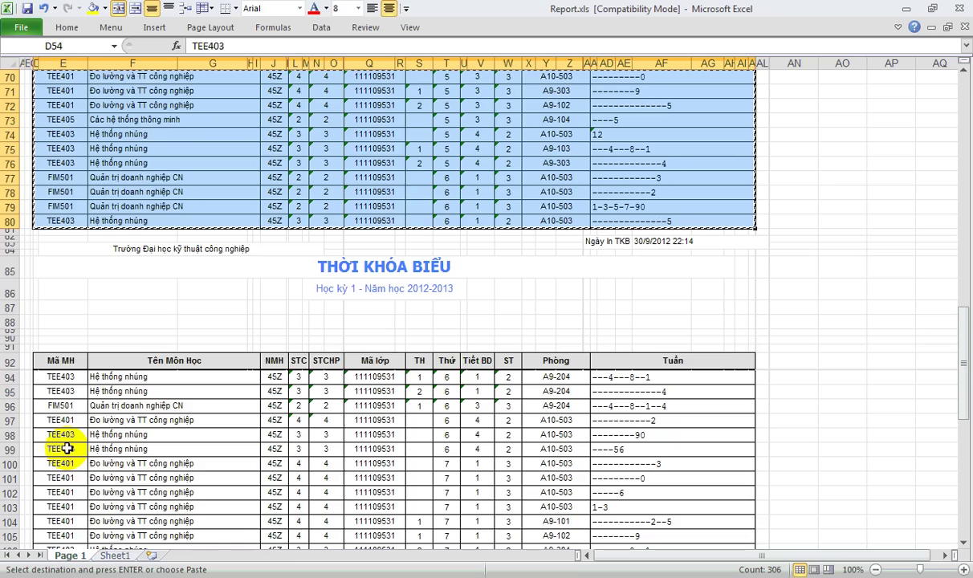
{"action": "left_click", "coordinate": [55, 374]}
{"action": "scroll", "coordinate": [210, 416], "scroll_direction": "down", "scroll_amount": 10}
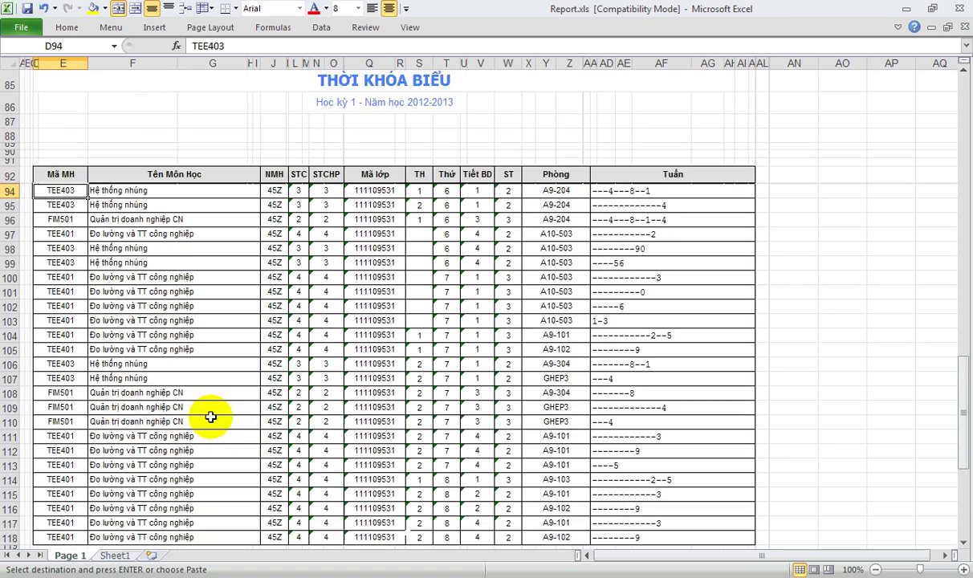
{"action": "left_click", "coordinate": [649, 336], "text": "shift"}
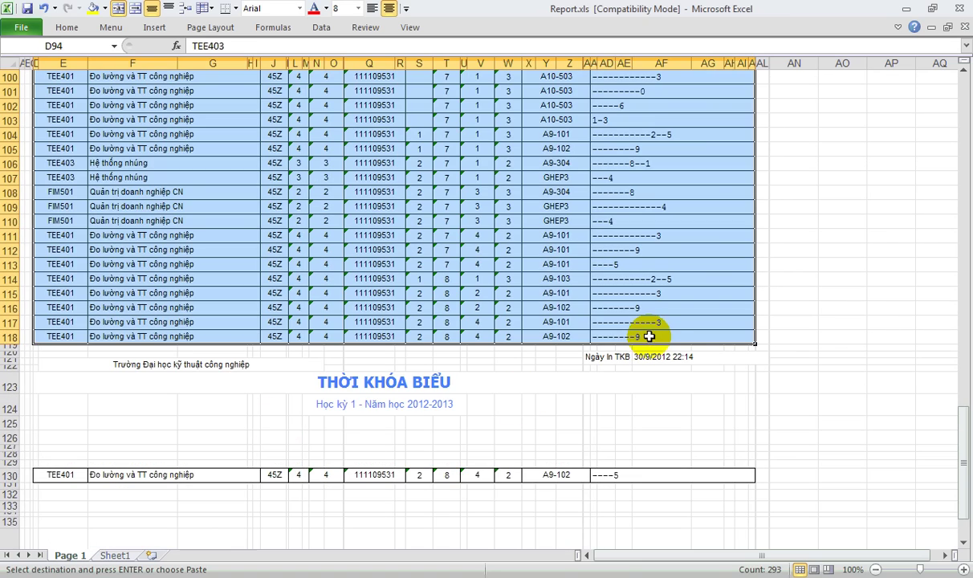
Paste the third timetable block into Sheet1 at cell A57 as values only, directly below the second block.
{"action": "left_click", "coordinate": [113, 554]}
{"action": "left_click", "coordinate": [39, 297]}
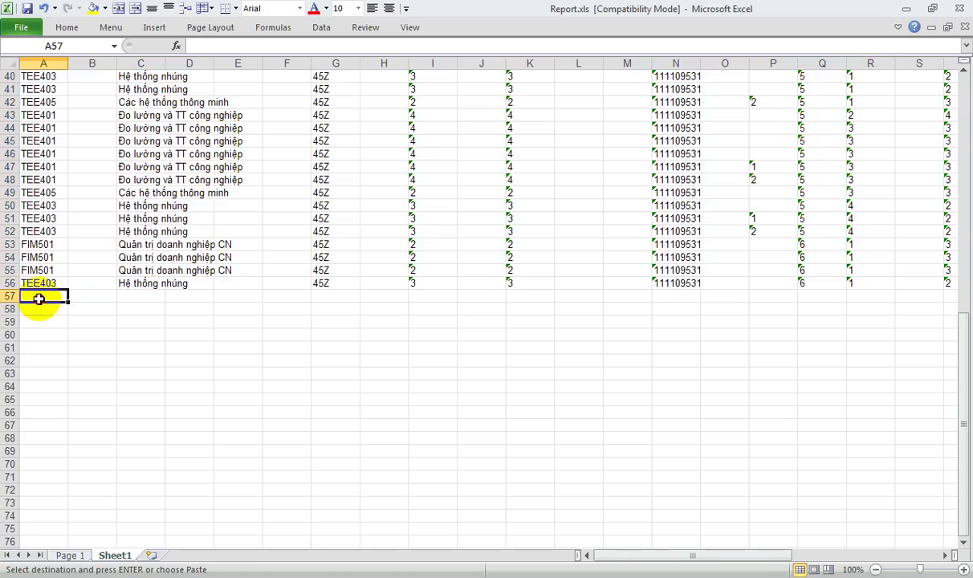
{"action": "key", "text": "ctrl+v"}
{"action": "scroll", "coordinate": [65, 348], "scroll_direction": "down", "scroll_amount": 2}
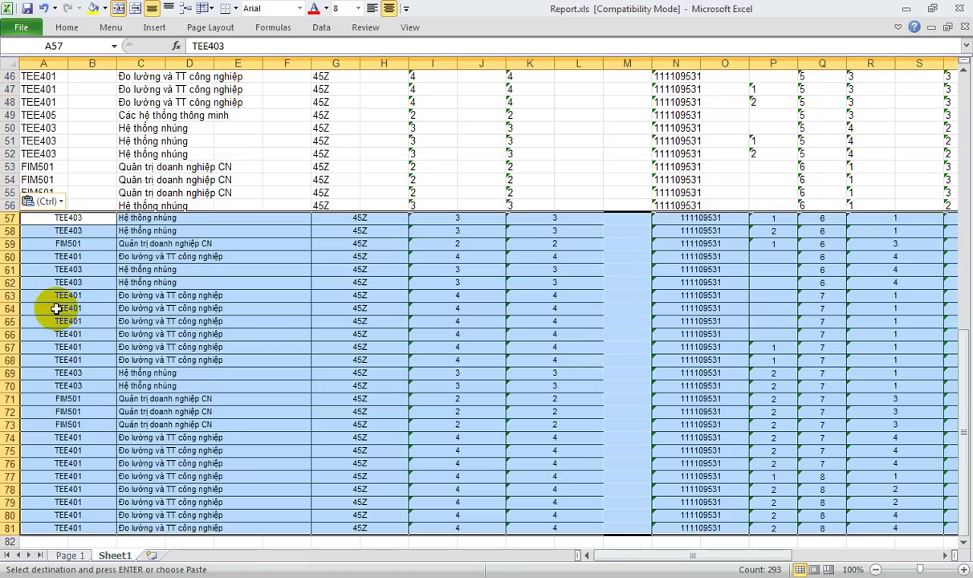
{"action": "left_click", "coordinate": [40, 203]}
{"action": "left_click", "coordinate": [30, 295]}
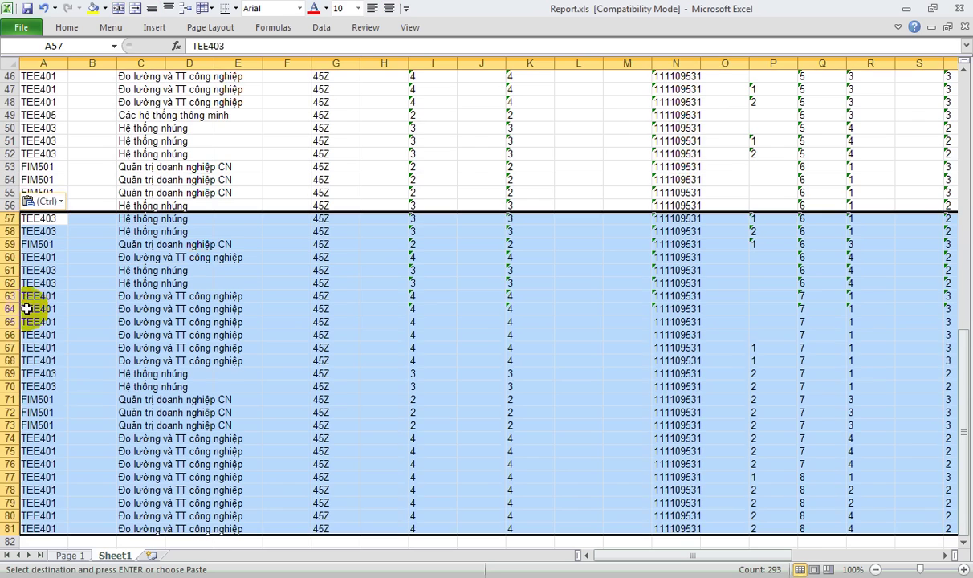
{"action": "scroll", "coordinate": [84, 406], "scroll_direction": "down", "scroll_amount": 8}
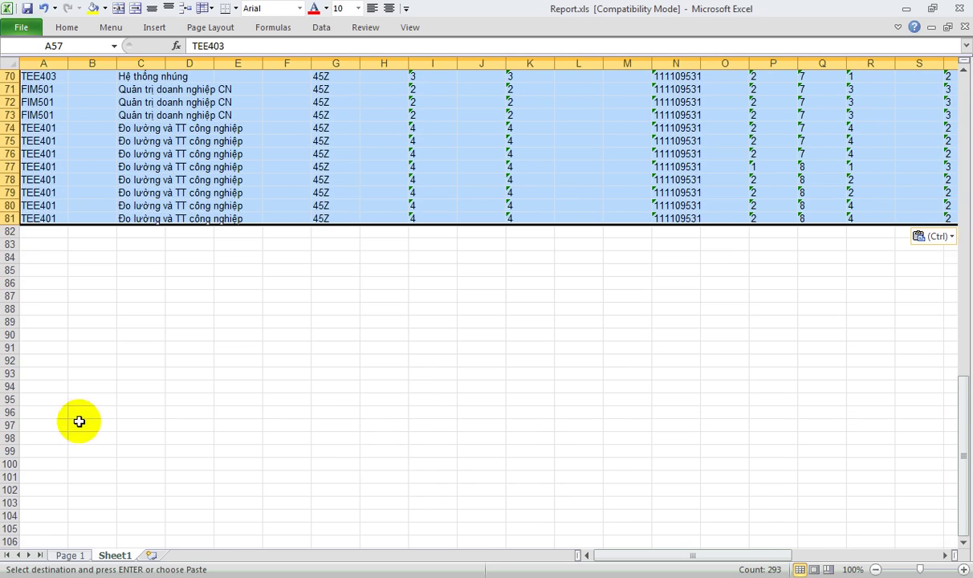
Copy the last timetable entry, row 130 of Page 1, into Sheet1 at cell A82 as values only.
{"action": "left_click", "coordinate": [70, 555]}
{"action": "left_click_drag", "start_coordinate": [433, 472], "coordinate": [654, 471]}
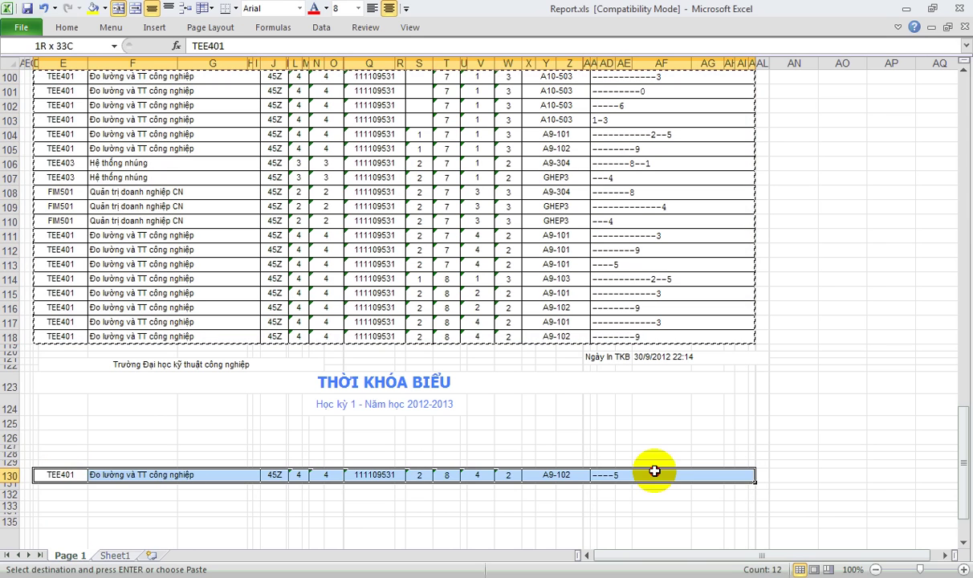
{"action": "left_click", "coordinate": [114, 555]}
{"action": "left_click", "coordinate": [40, 233]}
{"action": "key", "text": "ctrl+v"}
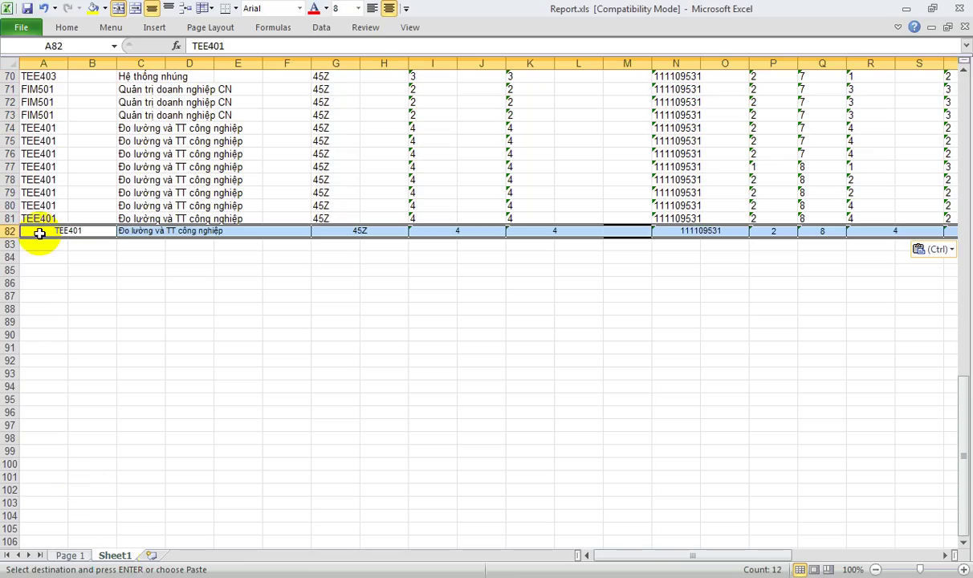
{"action": "left_click", "coordinate": [933, 252]}
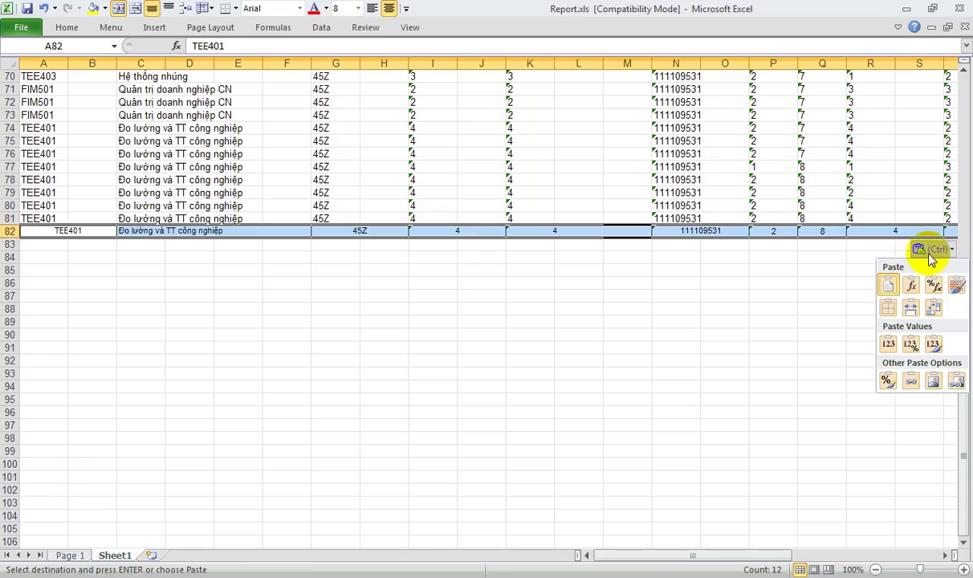
{"action": "left_click", "coordinate": [888, 309]}
{"action": "scroll", "coordinate": [409, 337], "scroll_direction": "up", "scroll_amount": 11}
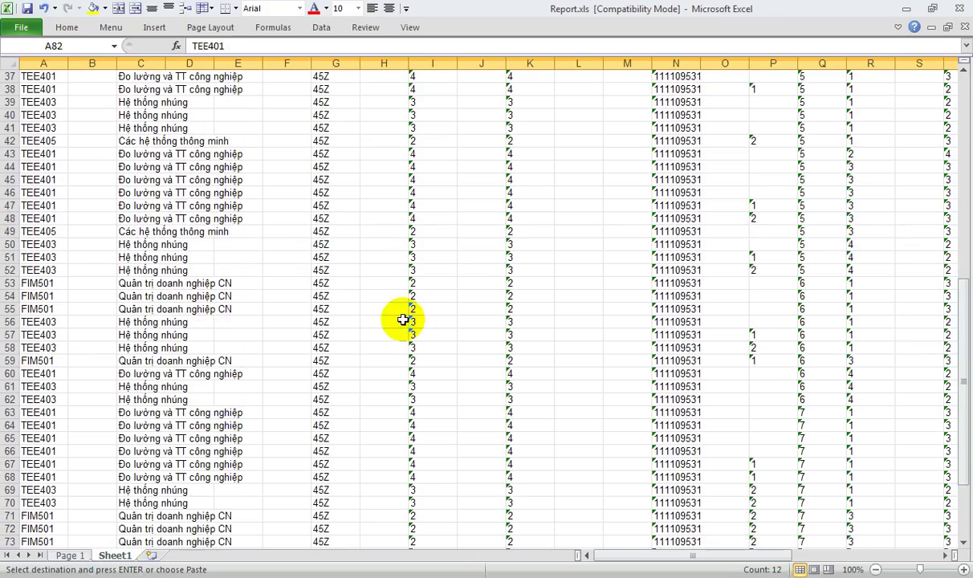
Auto-fit the widths of all columns on Sheet1 to their contents.
{"action": "scroll", "coordinate": [401, 317], "scroll_direction": "up", "scroll_amount": 12}
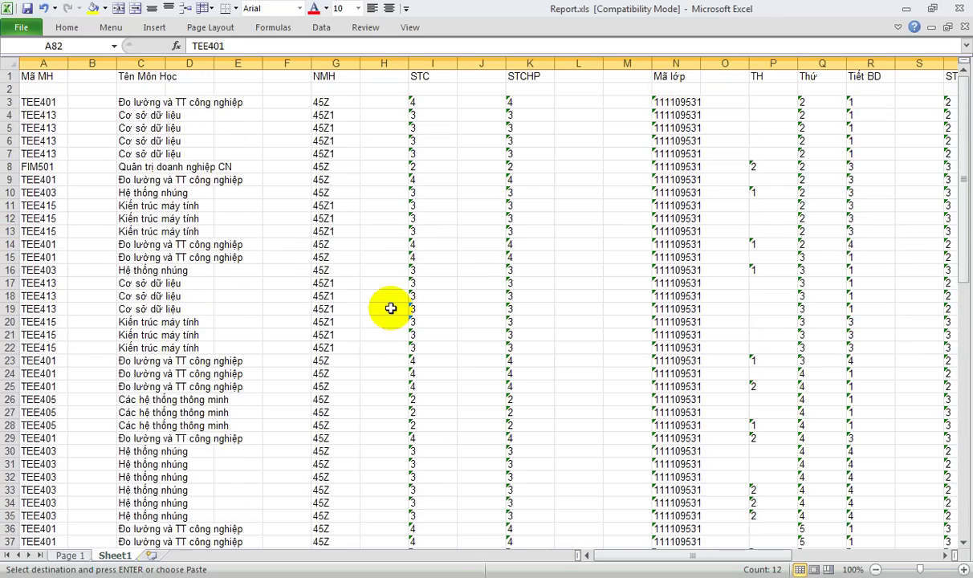
{"action": "left_click", "coordinate": [10, 65]}
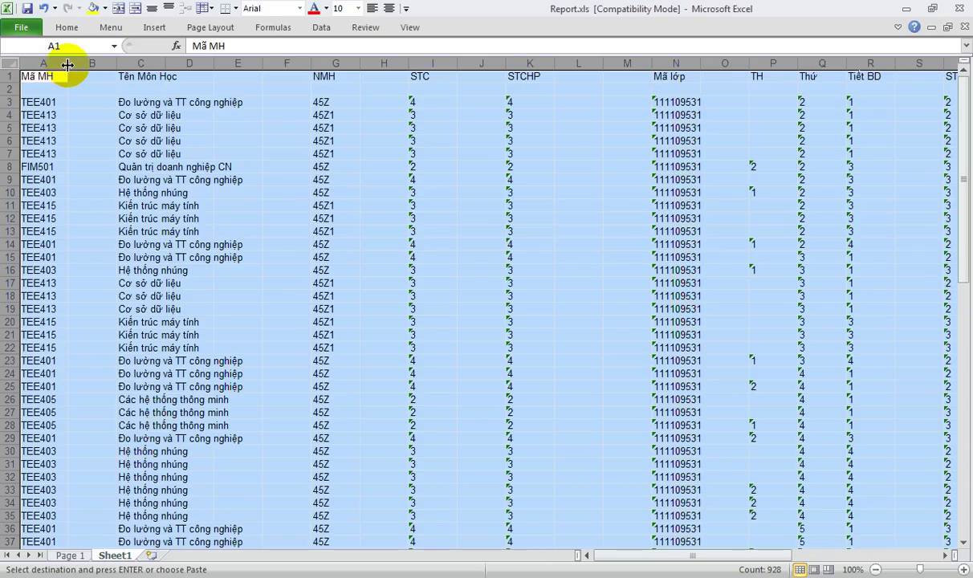
{"action": "mouse_move", "coordinate": [68, 65]}
{"action": "left_mouse_down"}
{"action": "mouse_move", "coordinate": [47, 63]}
{"action": "mouse_move", "coordinate": [63, 65]}
{"action": "left_mouse_up"}
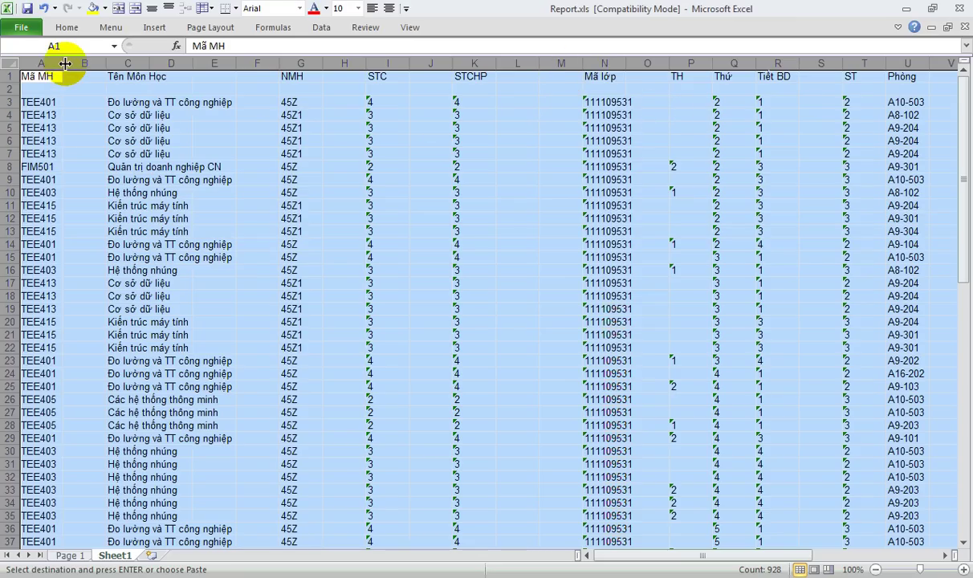
{"action": "double_click", "coordinate": [409, 64]}
{"action": "left_click", "coordinate": [326, 220]}
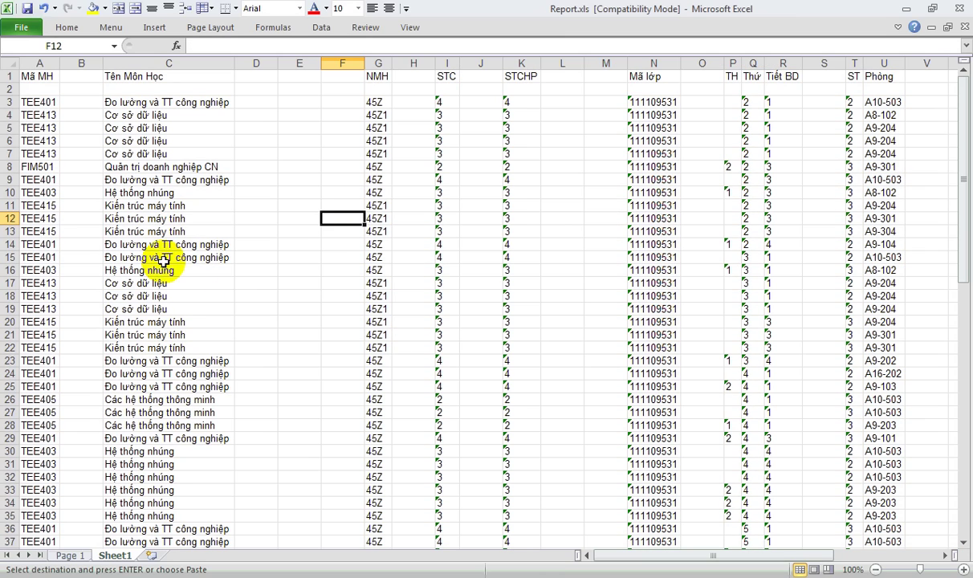
Delete the empty column B between Mã MH and Tên Môn Học.
{"action": "left_click", "coordinate": [81, 63]}
{"action": "scroll", "coordinate": [168, 180], "scroll_direction": "down", "scroll_amount": 1, "text": "ctrl"}
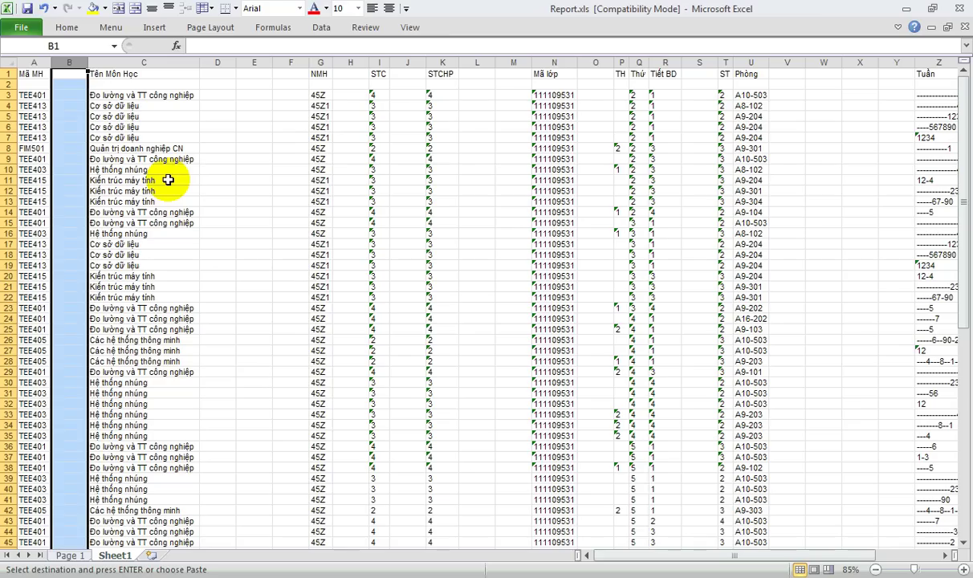
{"action": "left_click", "coordinate": [140, 149]}
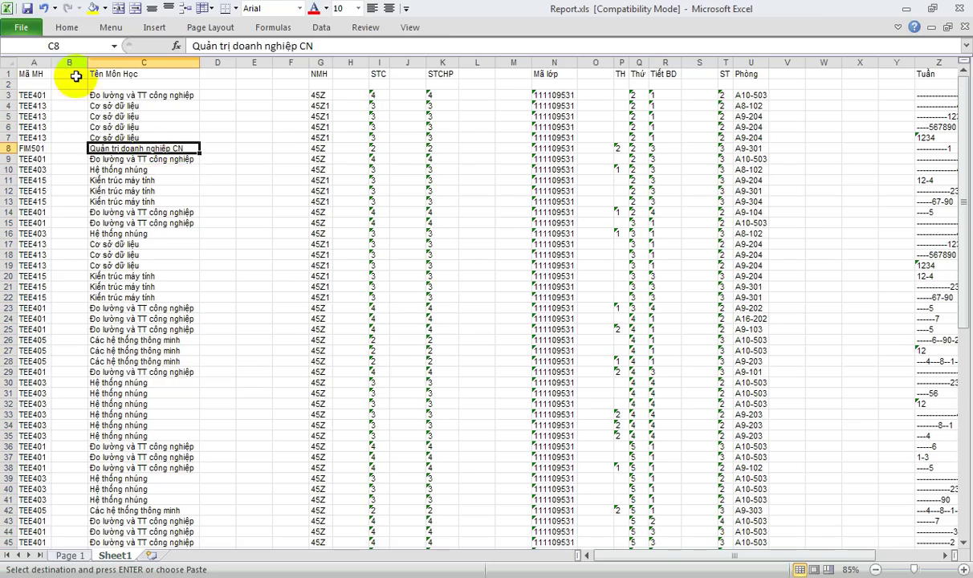
{"action": "left_click", "coordinate": [68, 62]}
{"action": "right_click", "coordinate": [68, 63]}
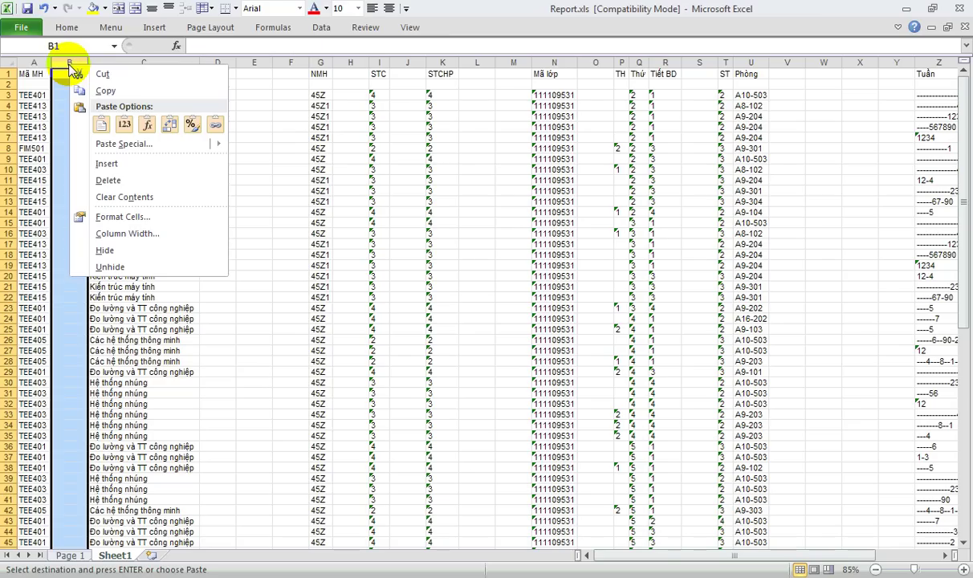
{"action": "left_click", "coordinate": [141, 120]}
{"action": "left_click", "coordinate": [241, 159]}
Delete the three empty columns C to E between Tên Môn Học and NMH.
{"action": "left_click_drag", "start_coordinate": [183, 62], "coordinate": [247, 62]}
{"action": "right_click", "coordinate": [247, 63]}
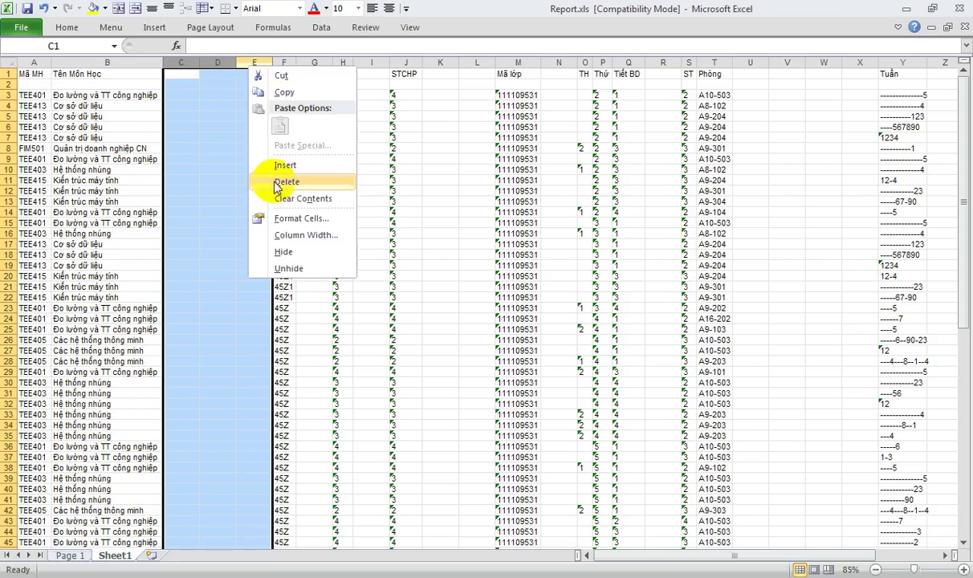
{"action": "left_click", "coordinate": [269, 183]}
{"action": "left_click", "coordinate": [255, 171]}
Delete the empty column between NMH and STC and the one between STC and STCHP.
{"action": "left_click", "coordinate": [203, 62]}
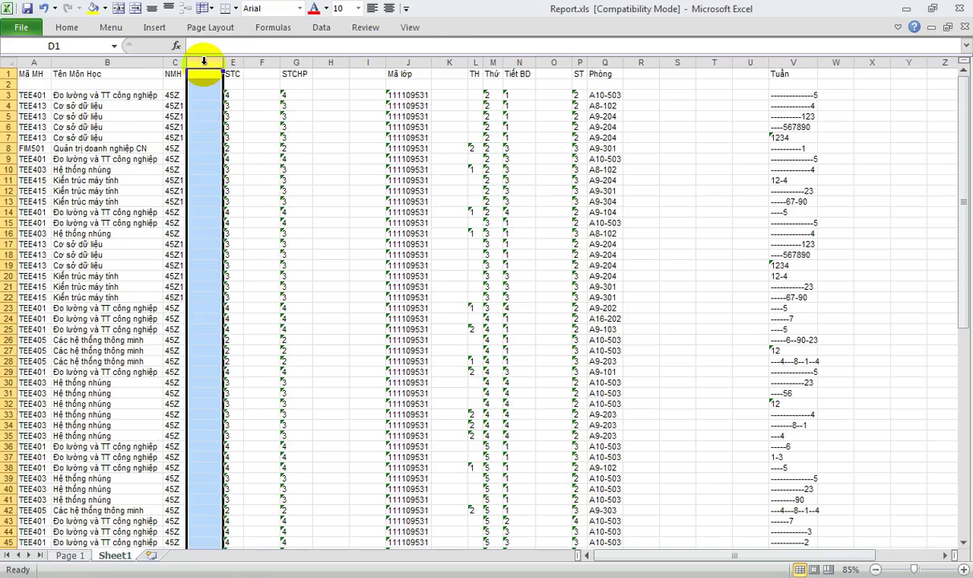
{"action": "right_click", "coordinate": [205, 64]}
{"action": "left_click", "coordinate": [241, 183]}
{"action": "left_click", "coordinate": [304, 147]}
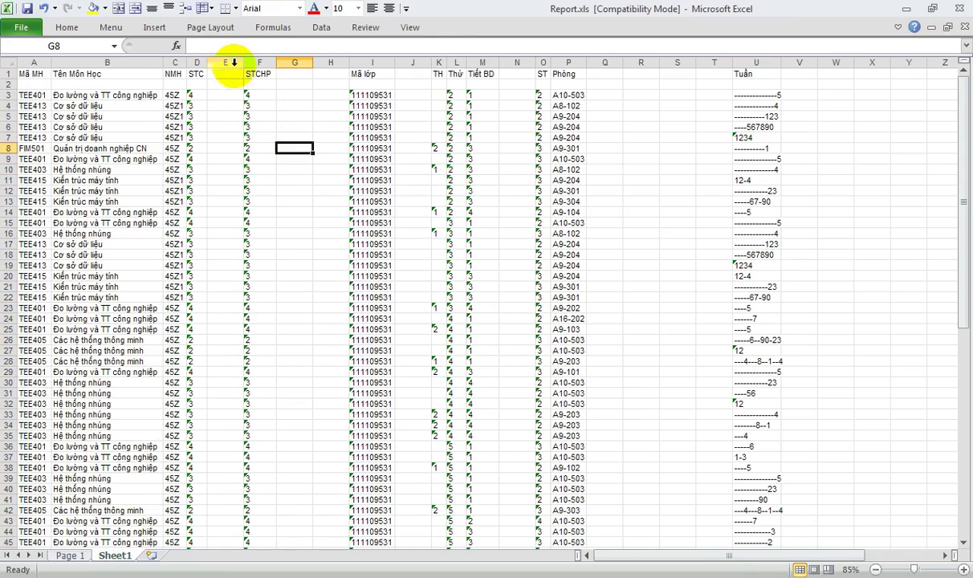
{"action": "left_click", "coordinate": [225, 63]}
{"action": "right_click", "coordinate": [231, 64]}
{"action": "left_click", "coordinate": [271, 181]}
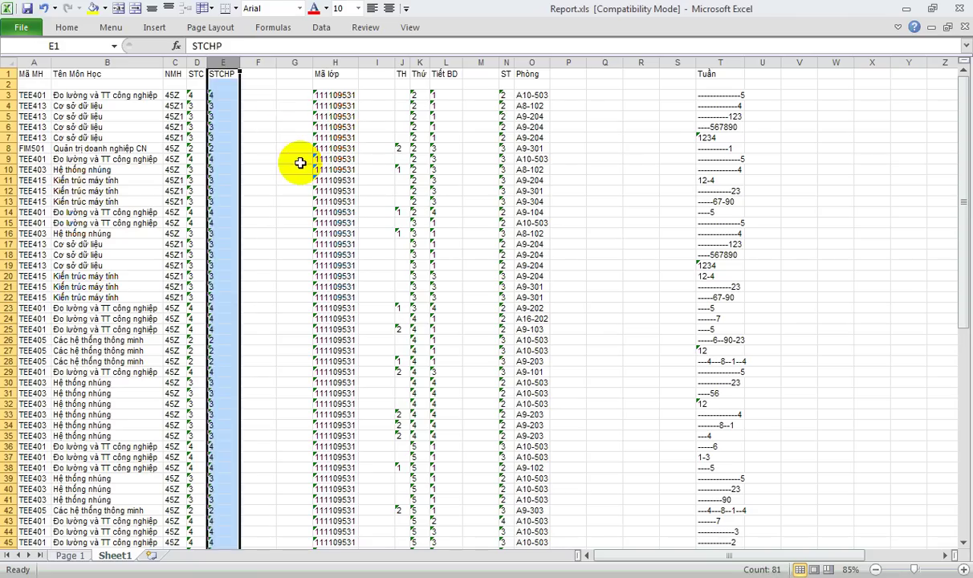
{"action": "left_click", "coordinate": [296, 158]}
Delete the two empty columns between STCHP and Mã lớp and the empty column between Mã lớp and TH.
{"action": "left_click_drag", "start_coordinate": [268, 62], "coordinate": [282, 67]}
{"action": "right_click", "coordinate": [293, 64]}
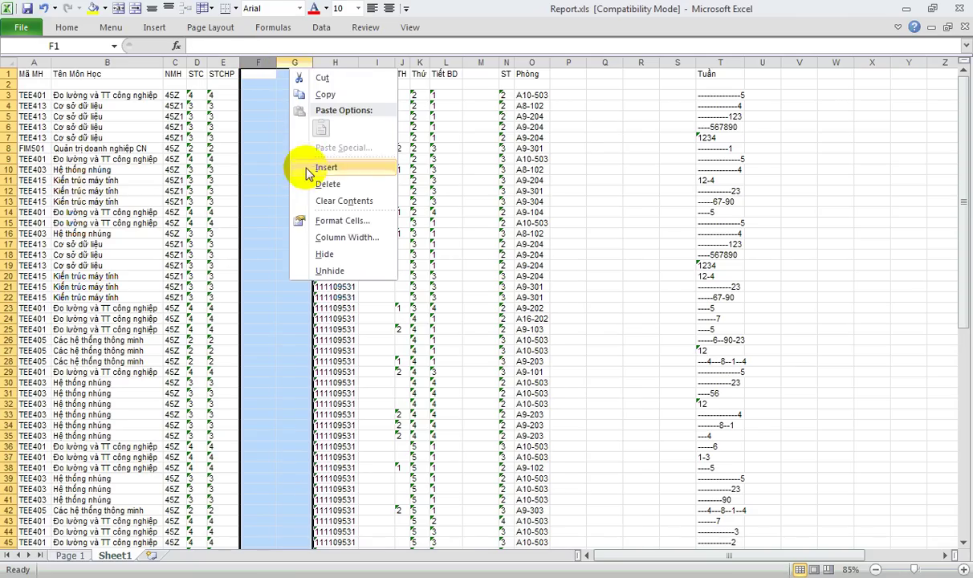
{"action": "left_click", "coordinate": [325, 182]}
{"action": "left_click", "coordinate": [407, 169]}
{"action": "left_click", "coordinate": [304, 63]}
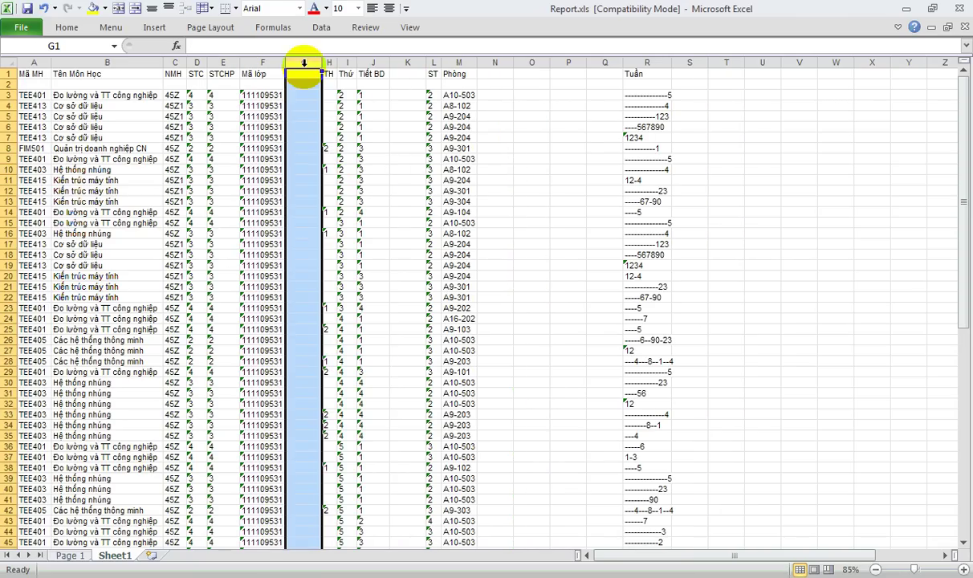
{"action": "right_click", "coordinate": [308, 64]}
{"action": "left_click", "coordinate": [341, 182]}
{"action": "left_click", "coordinate": [396, 183]}
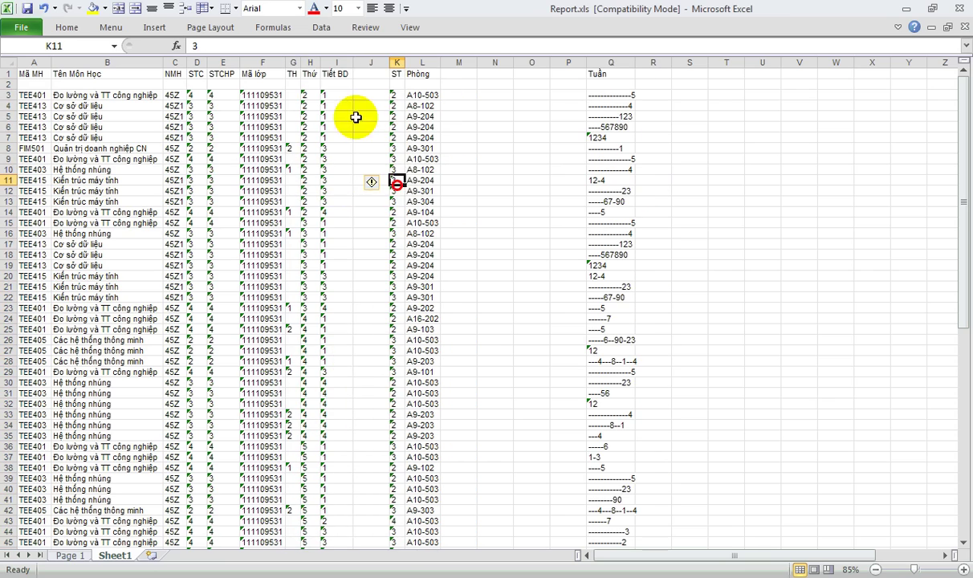
Delete the empty column between Tiết BD and ST and the four empty columns between Phòng and Tuần.
{"action": "left_click", "coordinate": [371, 62]}
{"action": "right_click", "coordinate": [371, 64]}
{"action": "left_click", "coordinate": [398, 184]}
{"action": "left_click", "coordinate": [462, 157]}
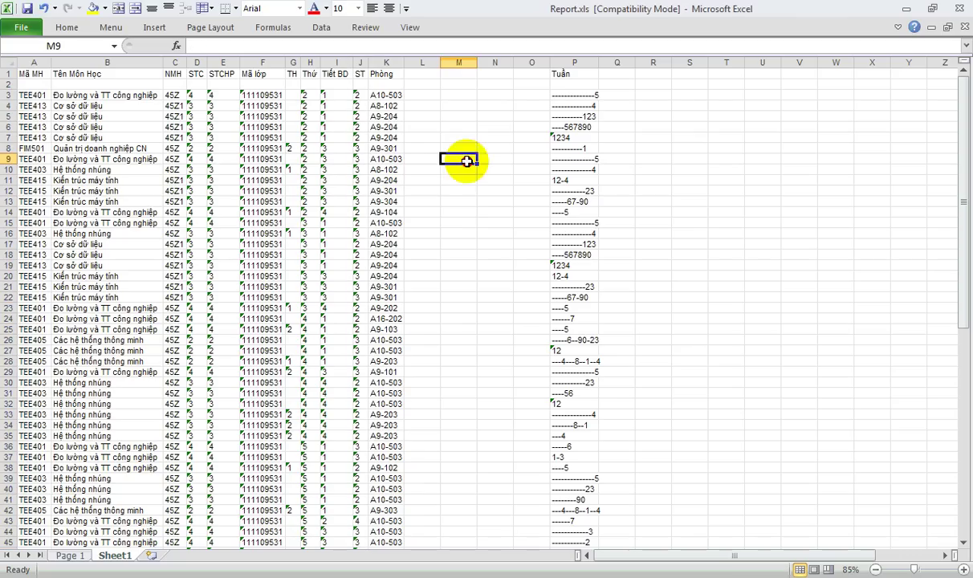
{"action": "left_click_drag", "start_coordinate": [424, 62], "coordinate": [529, 60]}
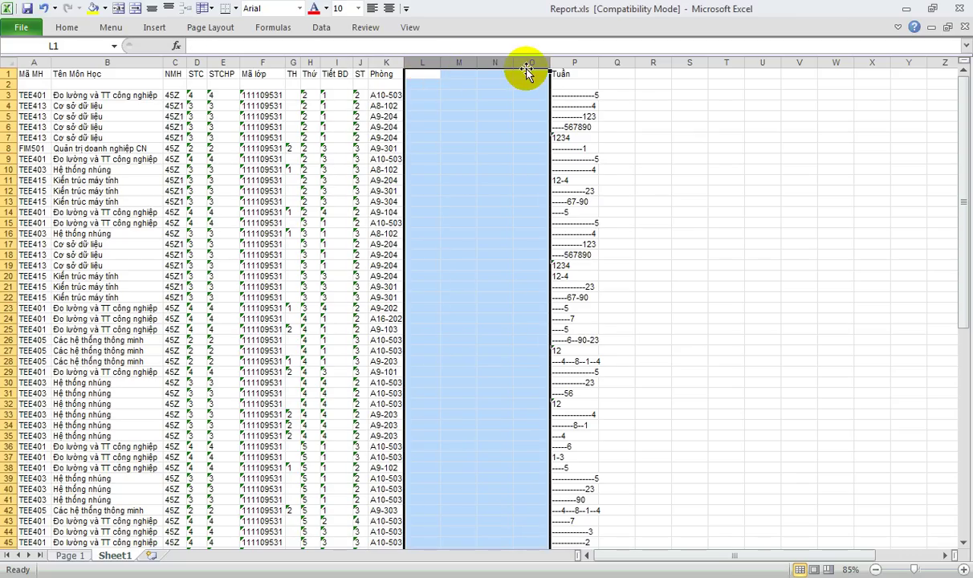
{"action": "right_click", "coordinate": [525, 70]}
{"action": "left_click", "coordinate": [562, 183]}
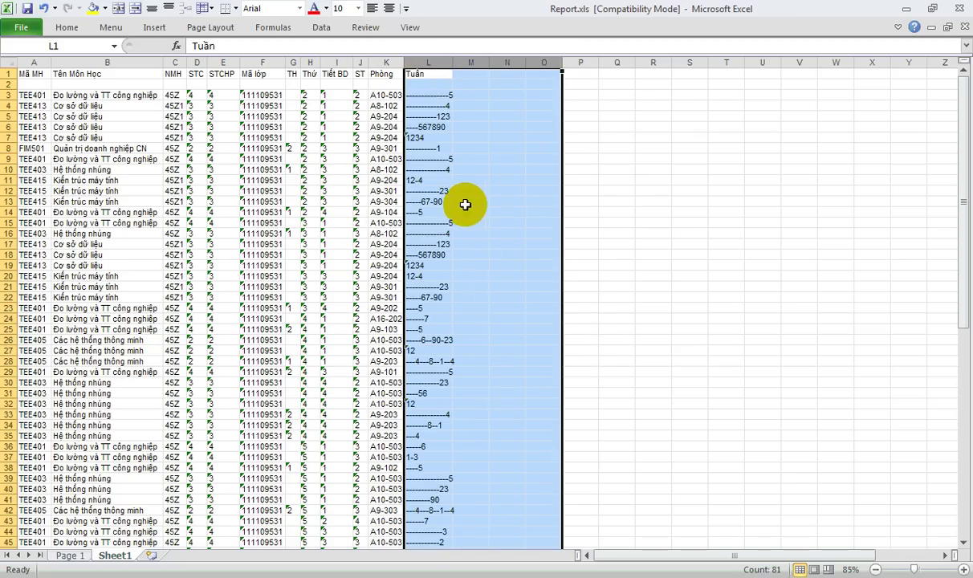
{"action": "left_click", "coordinate": [465, 204]}
Delete the blank row 2 between the header row and the first timetable entry.
{"action": "scroll", "coordinate": [72, 118], "scroll_direction": "up", "scroll_amount": 2}
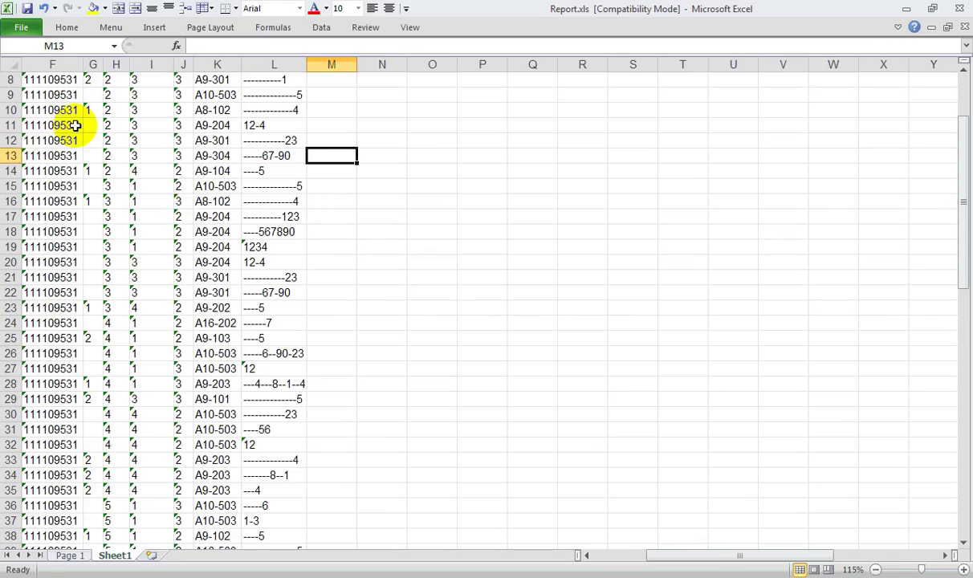
{"action": "left_click", "coordinate": [607, 556]}
{"action": "scroll", "coordinate": [128, 267], "scroll_direction": "up", "scroll_amount": 3}
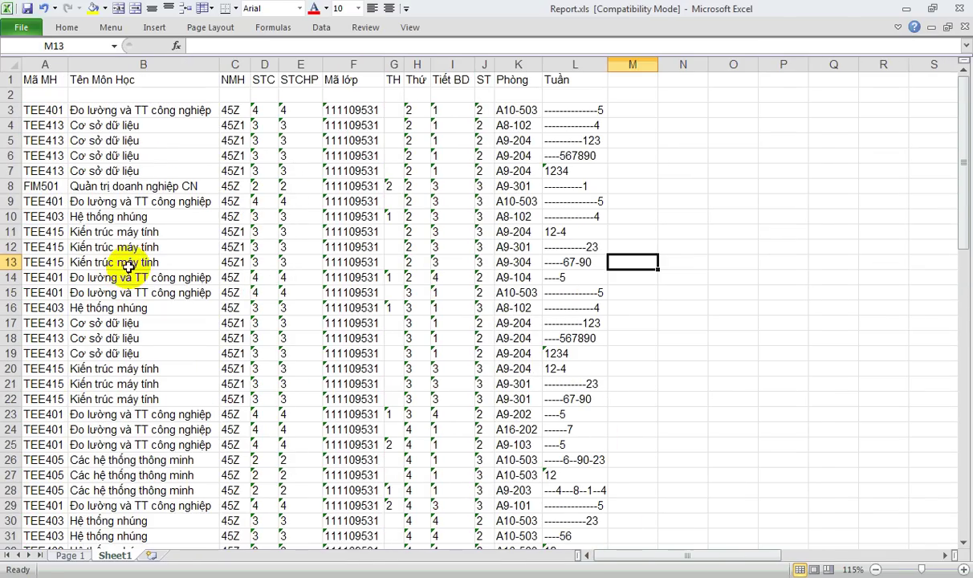
{"action": "left_click", "coordinate": [8, 94]}
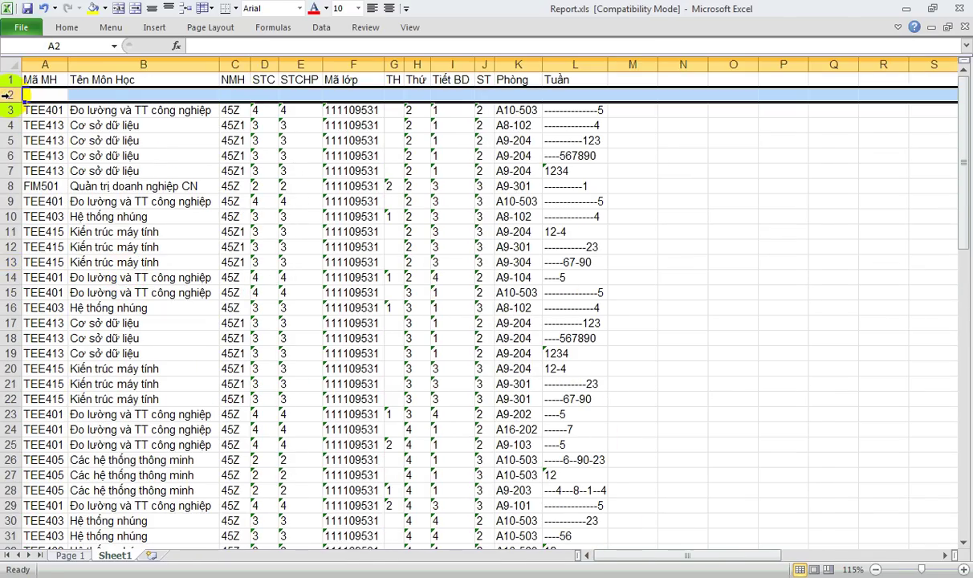
{"action": "right_click", "coordinate": [6, 94]}
{"action": "left_click", "coordinate": [58, 208]}
{"action": "left_click", "coordinate": [333, 185]}
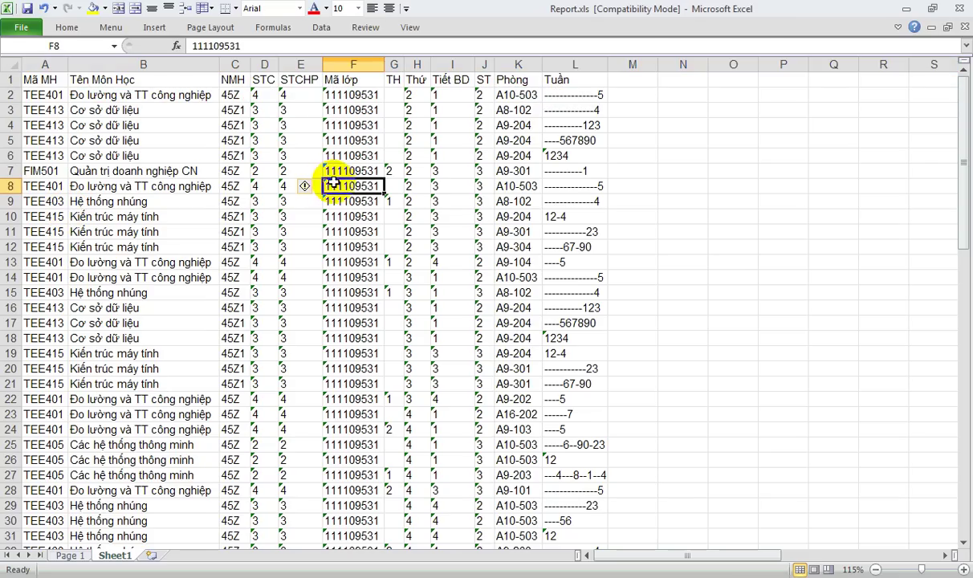
{"action": "left_click_drag", "start_coordinate": [33, 81], "coordinate": [564, 81]}
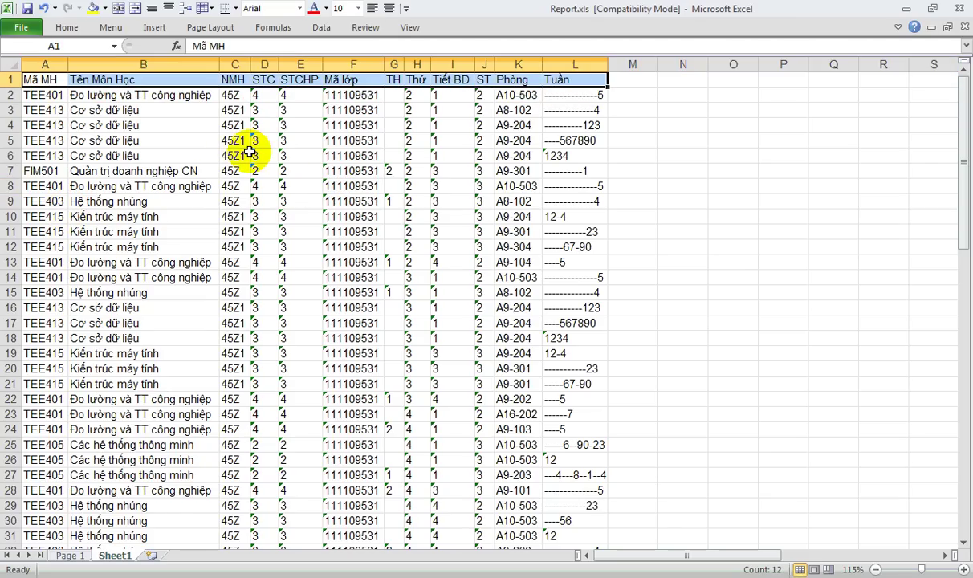
{"action": "left_click", "coordinate": [122, 184]}
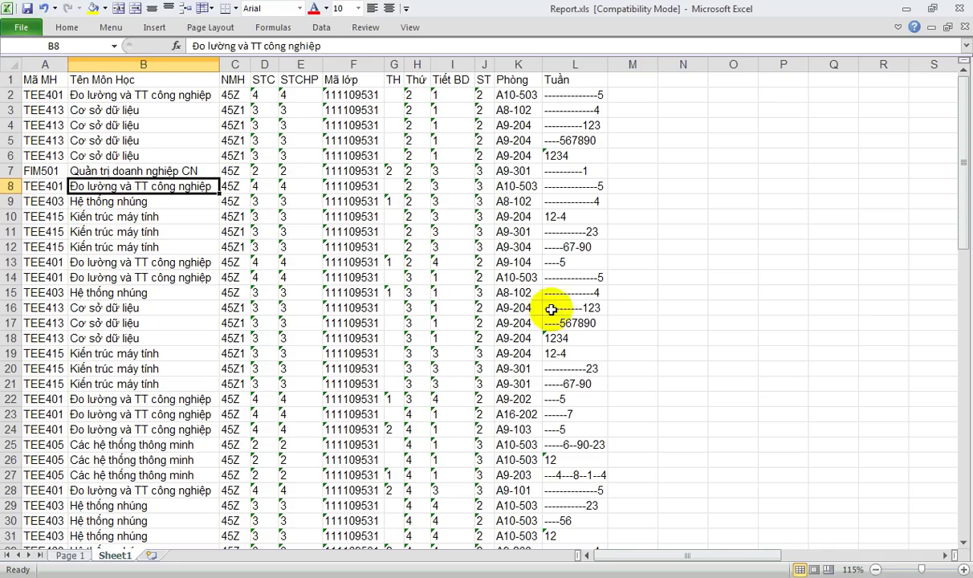
Set the font of the whole worksheet to Courier.
{"action": "left_click", "coordinate": [16, 67]}
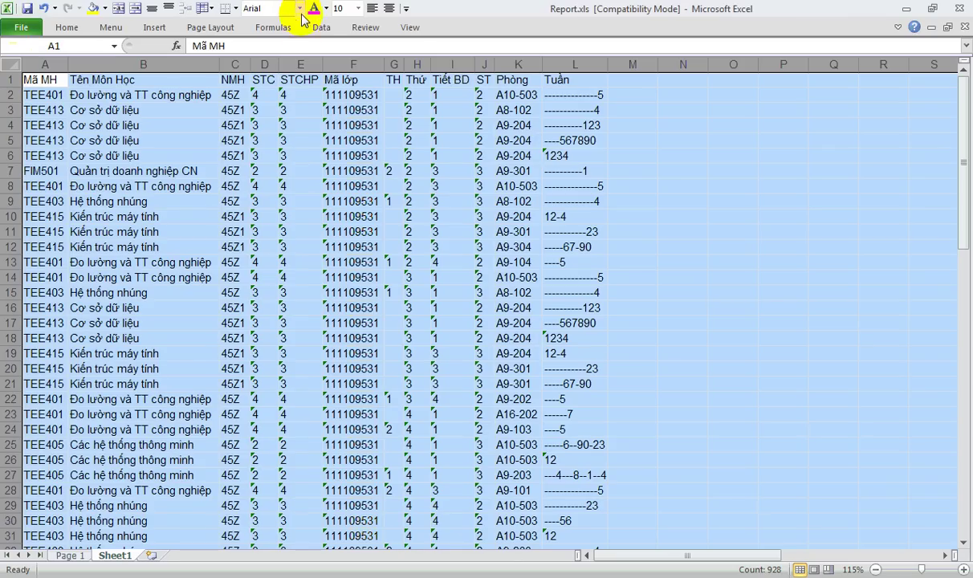
{"action": "left_click", "coordinate": [300, 10]}
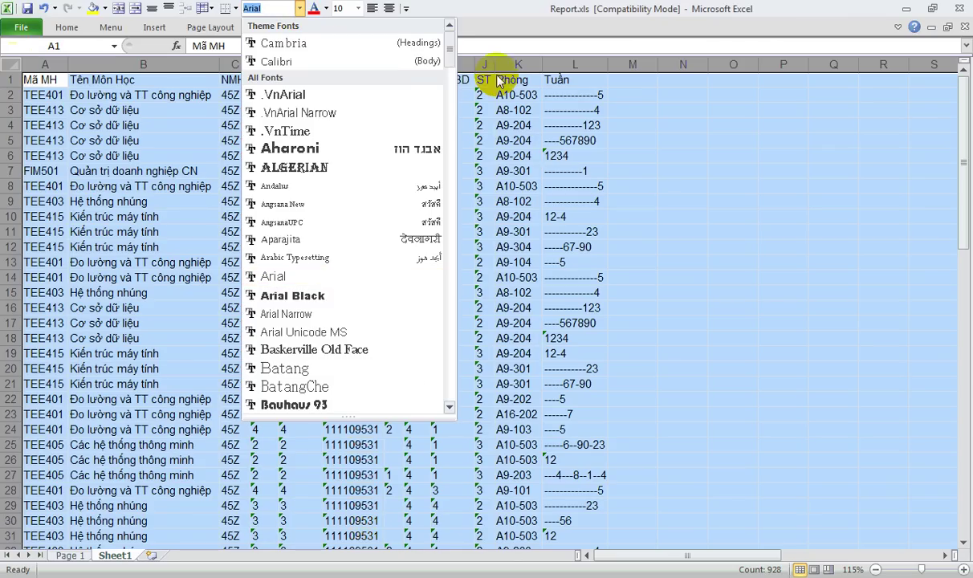
{"action": "type", "text": "Courier"}
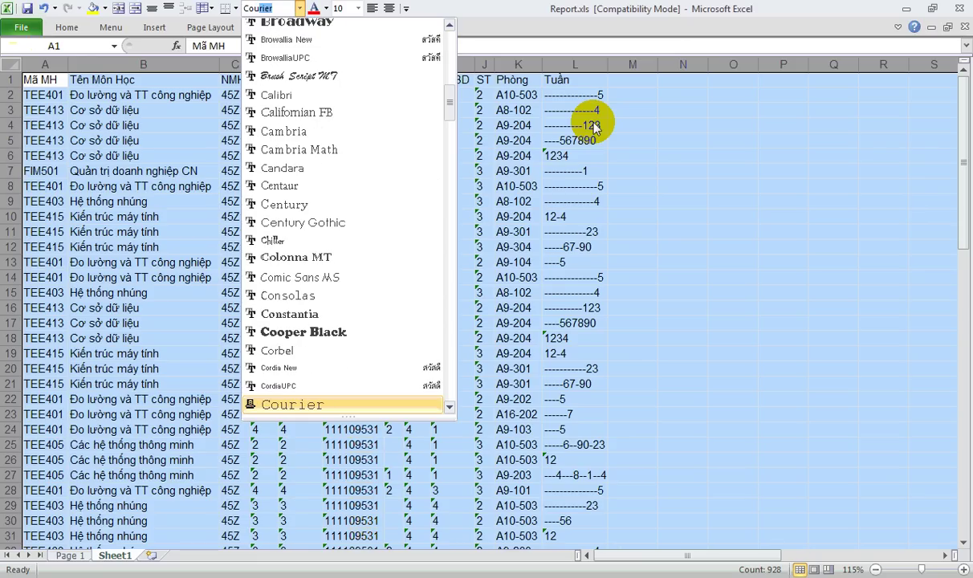
{"action": "left_click", "coordinate": [430, 412]}
{"action": "scroll", "coordinate": [245, 307], "scroll_direction": "up", "scroll_amount": 2}
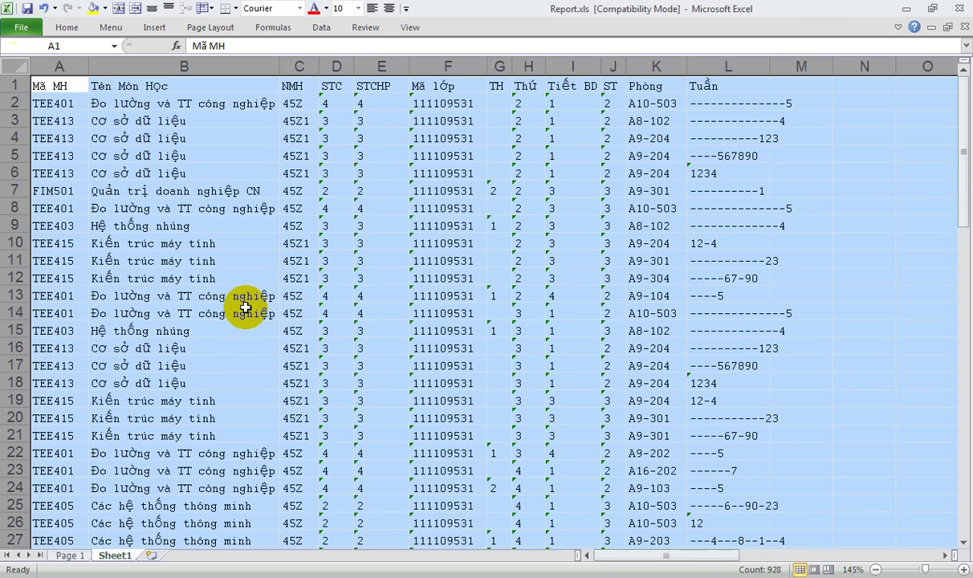
{"action": "left_click", "coordinate": [336, 294]}
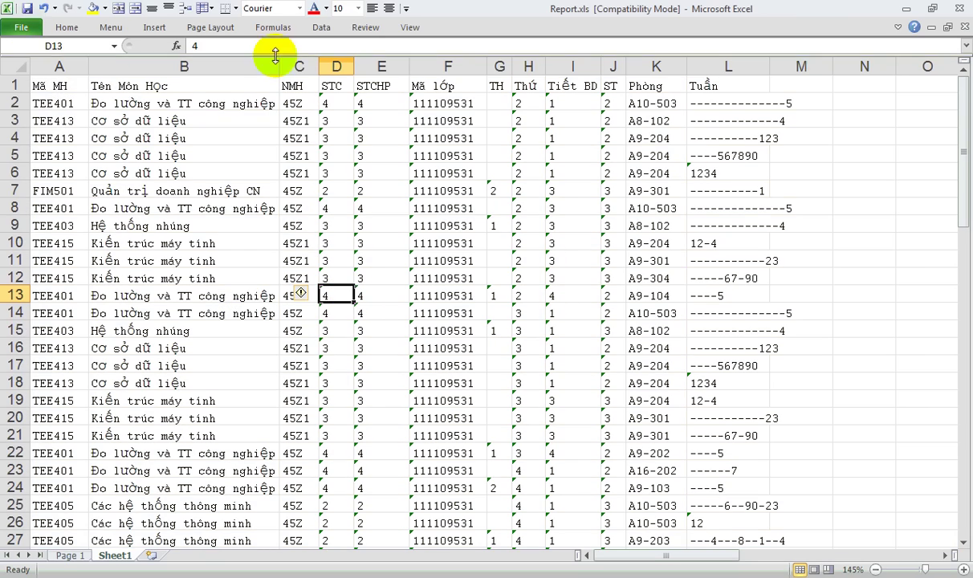
Auto-fit all column widths on Sheet1 to the text in its new font.
{"action": "left_click", "coordinate": [16, 66]}
{"action": "double_click", "coordinate": [89, 68]}
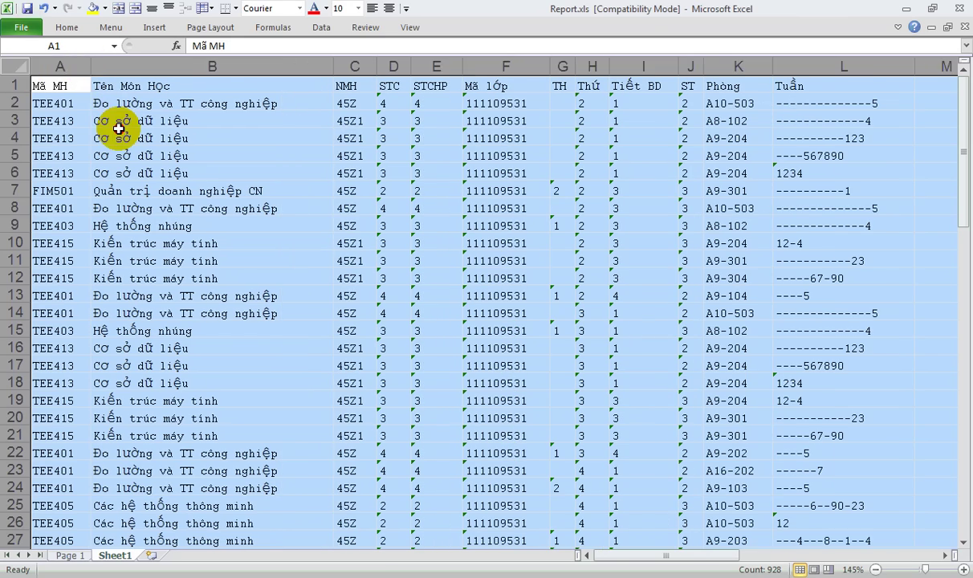
{"action": "left_click", "coordinate": [112, 137]}
Change the font of the whole worksheet to Courier New.
{"action": "left_click", "coordinate": [22, 64]}
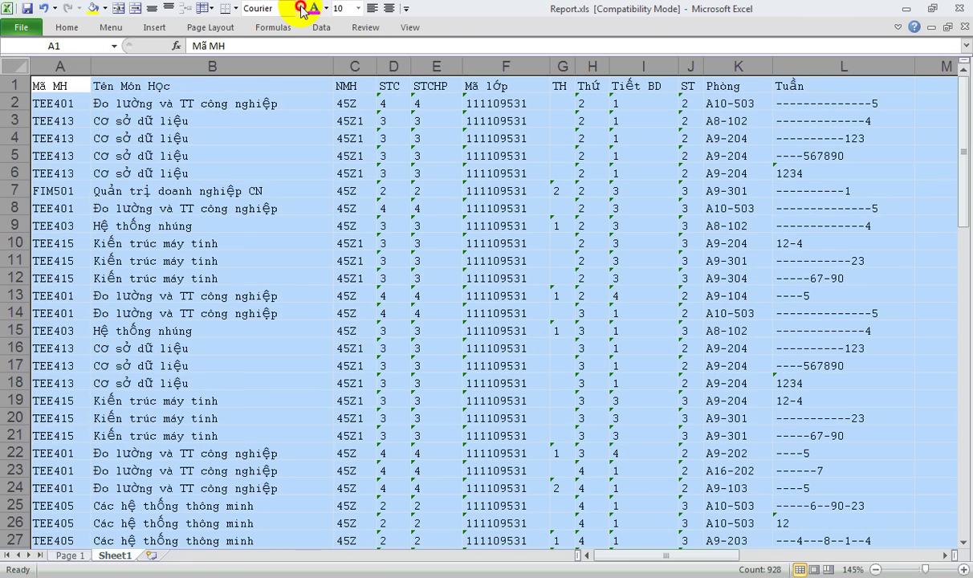
{"action": "left_click", "coordinate": [301, 8]}
{"action": "left_click", "coordinate": [448, 406]}
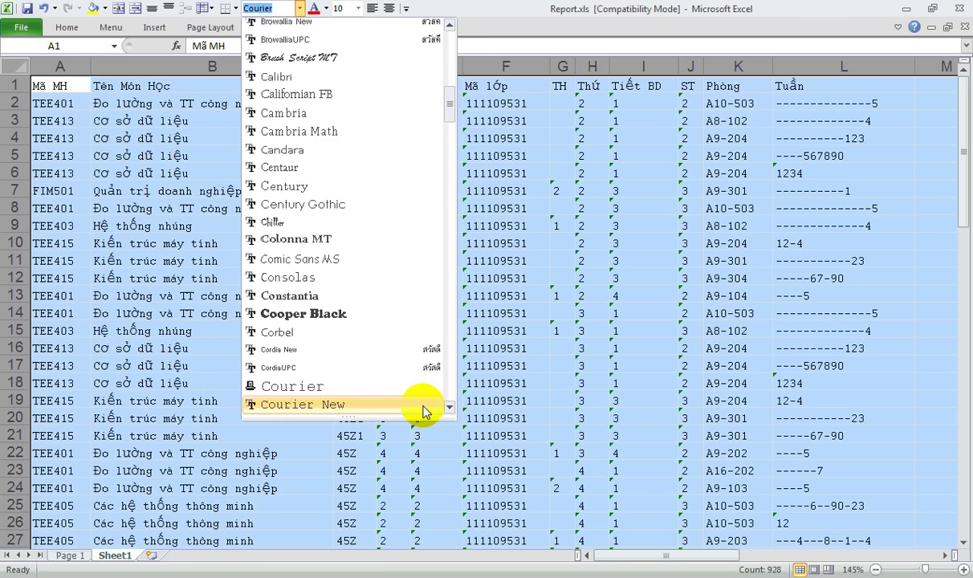
{"action": "left_click", "coordinate": [422, 406]}
{"action": "left_click", "coordinate": [258, 320]}
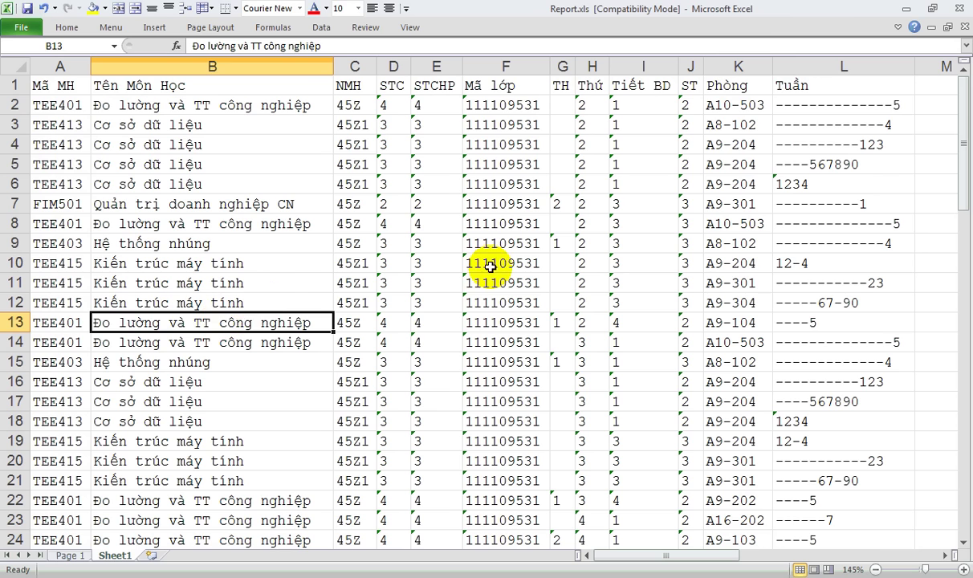
Look through the timetable rows and their Tuần week patterns down to the last entry.
{"action": "left_click", "coordinate": [807, 105]}
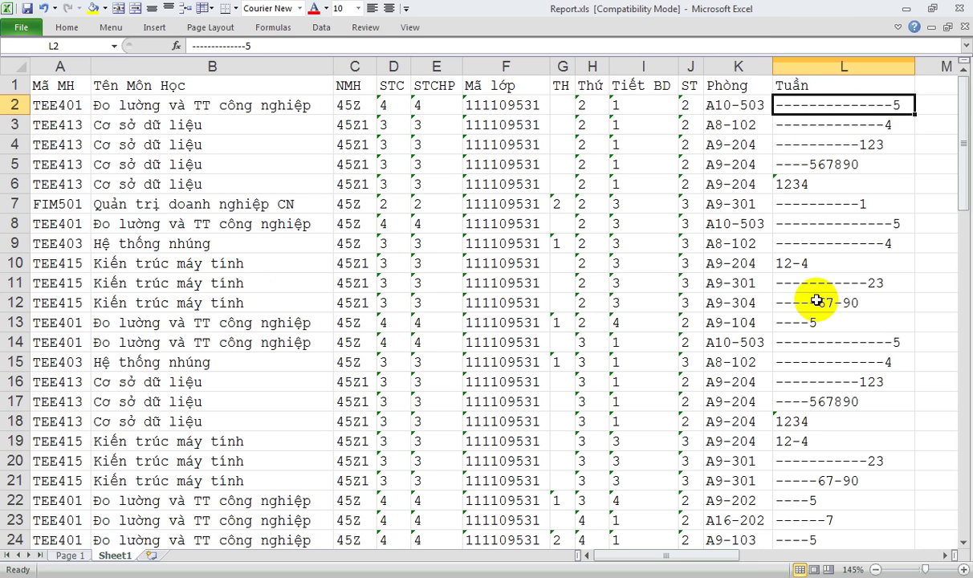
{"action": "scroll", "coordinate": [592, 392], "scroll_direction": "down", "scroll_amount": 20}
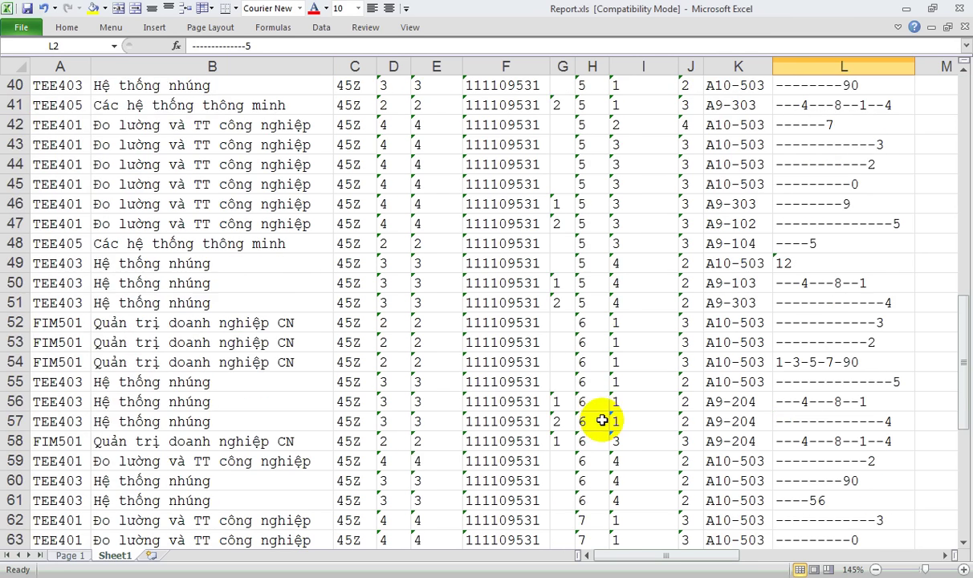
{"action": "scroll", "coordinate": [594, 401], "scroll_direction": "up", "scroll_amount": 6}
{"action": "scroll", "coordinate": [604, 417], "scroll_direction": "down", "scroll_amount": 4, "text": "ctrl"}
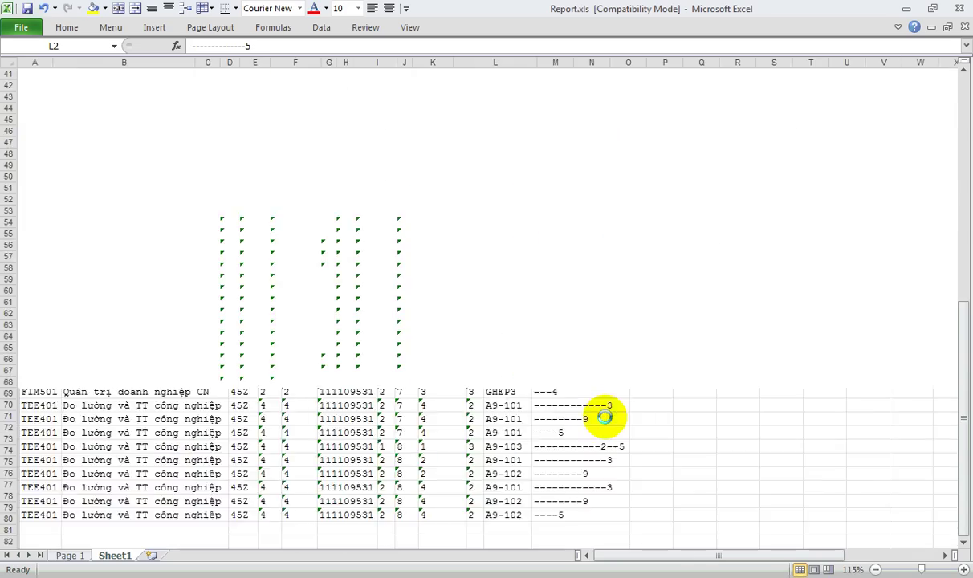
Copy the entire timetable from Sheet1 of Report.xls and paste it at cell A1 of a new blank workbook.
{"action": "scroll", "coordinate": [560, 404], "scroll_direction": "up", "scroll_amount": 6, "text": "ctrl"}
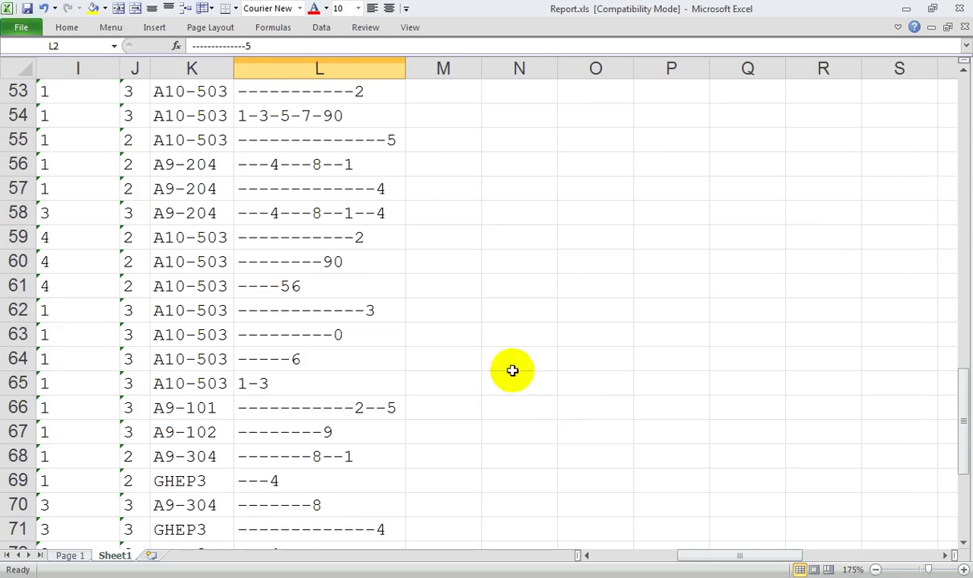
{"action": "left_click", "coordinate": [608, 560]}
{"action": "scroll", "coordinate": [521, 417], "scroll_direction": "down", "scroll_amount": 2, "text": "ctrl"}
{"action": "scroll", "coordinate": [326, 243], "scroll_direction": "down", "scroll_amount": 3, "text": "ctrl"}
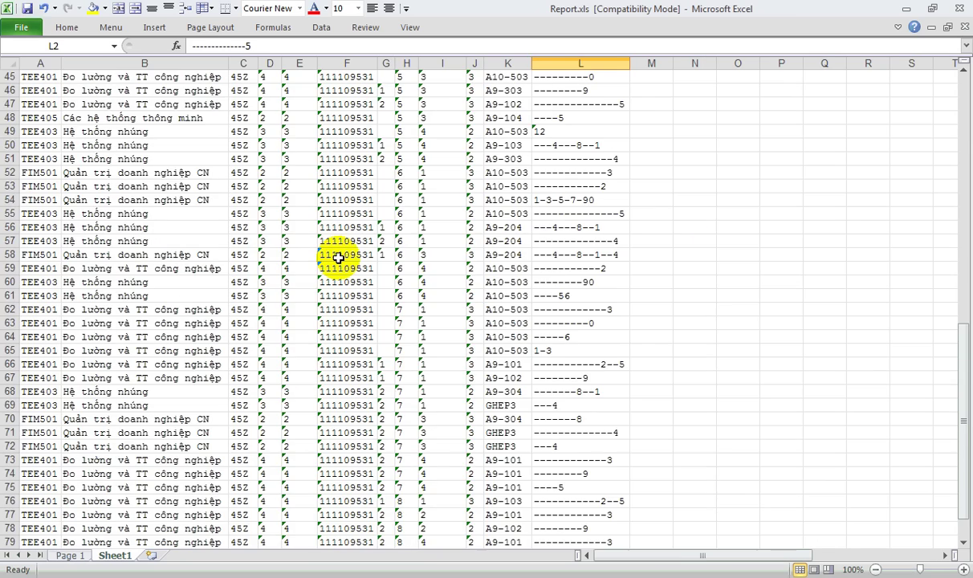
{"action": "key", "text": "ctrl+a"}
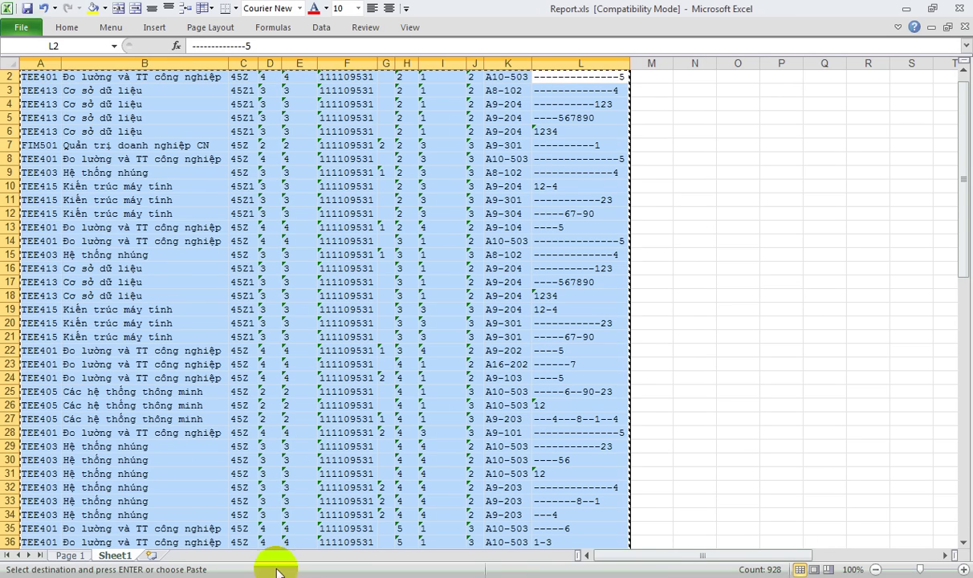
{"action": "key", "text": "ctrl+w"}
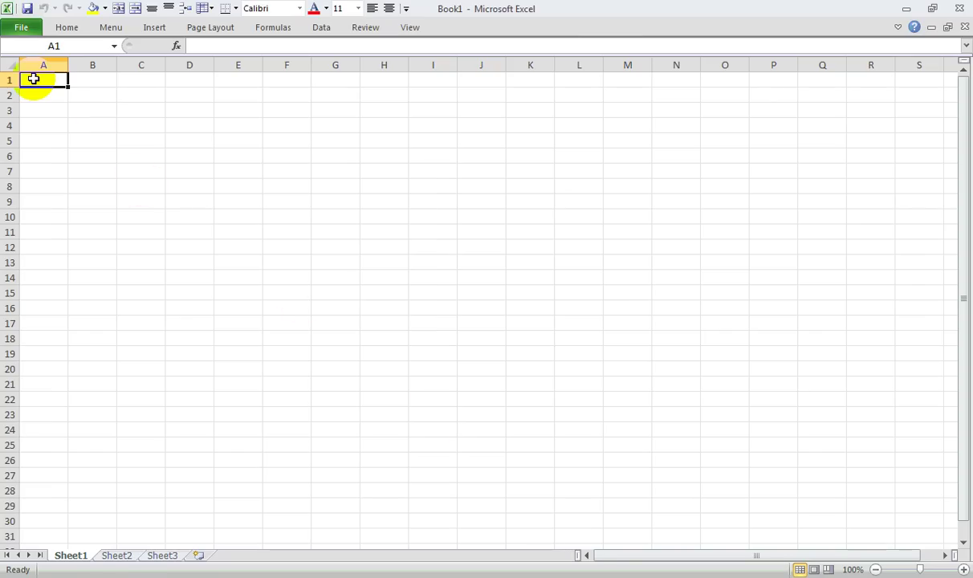
{"action": "key", "text": "ctrl+v"}
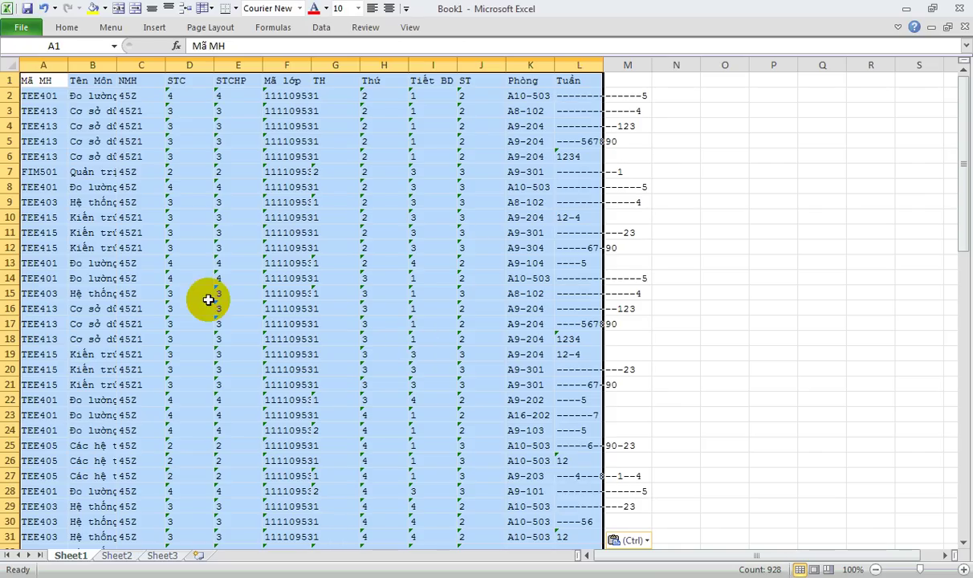
Auto-fit all column widths in the new workbook to the pasted timetable text.
{"action": "left_click", "coordinate": [192, 278]}
{"action": "left_click", "coordinate": [8, 64]}
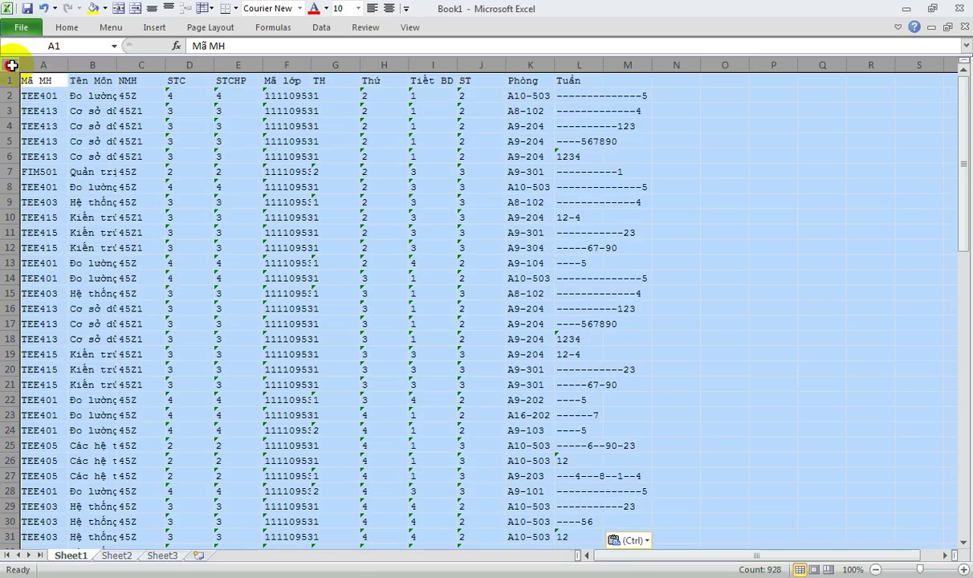
{"action": "double_click", "coordinate": [309, 64]}
{"action": "left_click", "coordinate": [348, 206]}
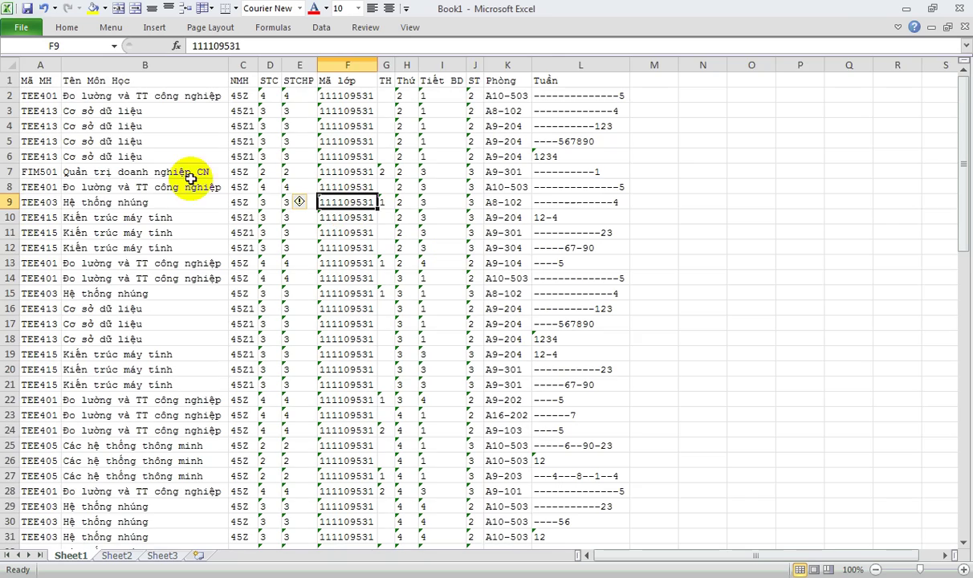
{"action": "scroll", "coordinate": [187, 175], "scroll_direction": "up", "scroll_amount": 4}
{"action": "scroll", "coordinate": [190, 175], "scroll_direction": "down", "scroll_amount": 4}
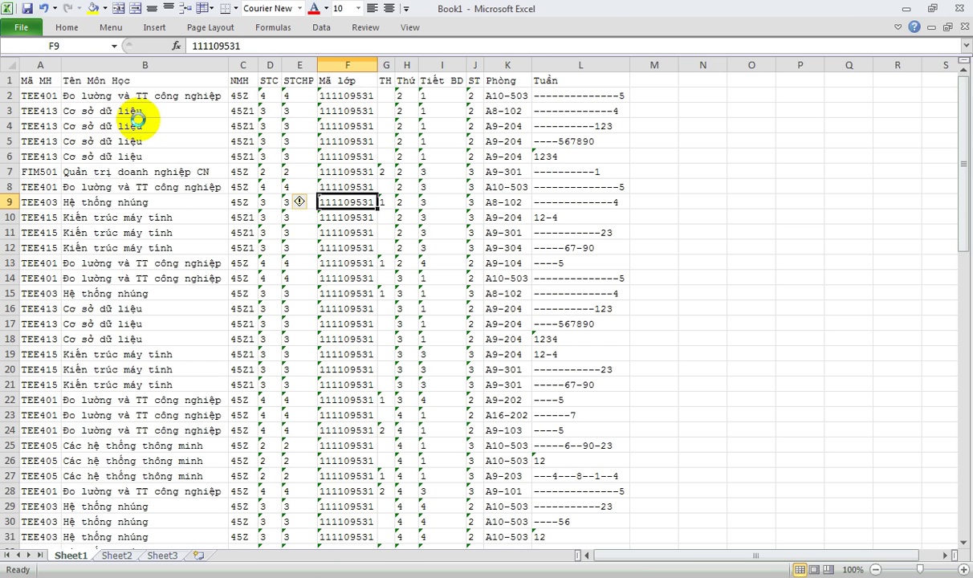
Start saving the new workbook and choose Local Disk (C:) as its location.
{"action": "key", "text": "ctrl+s"}
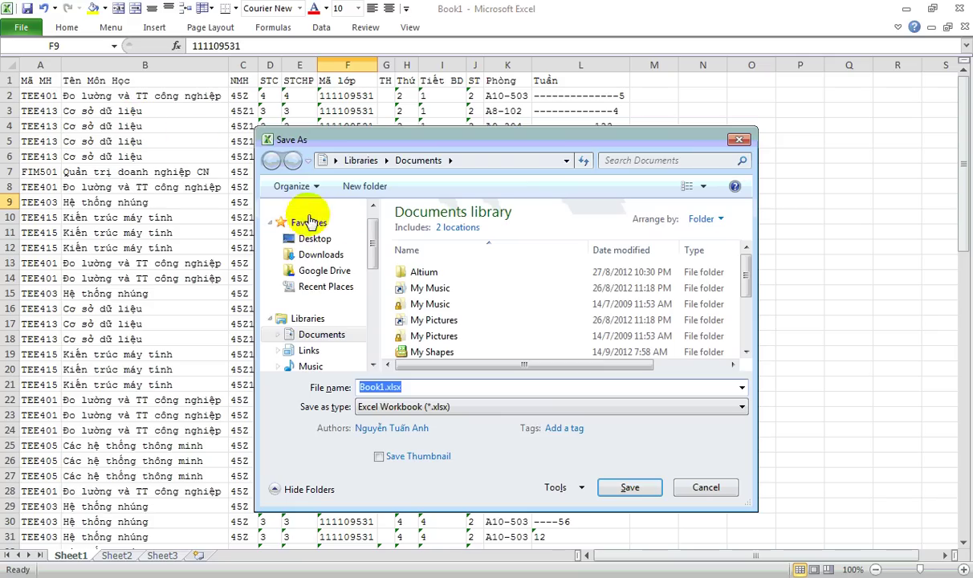
{"action": "left_click_drag", "start_coordinate": [375, 252], "coordinate": [385, 304]}
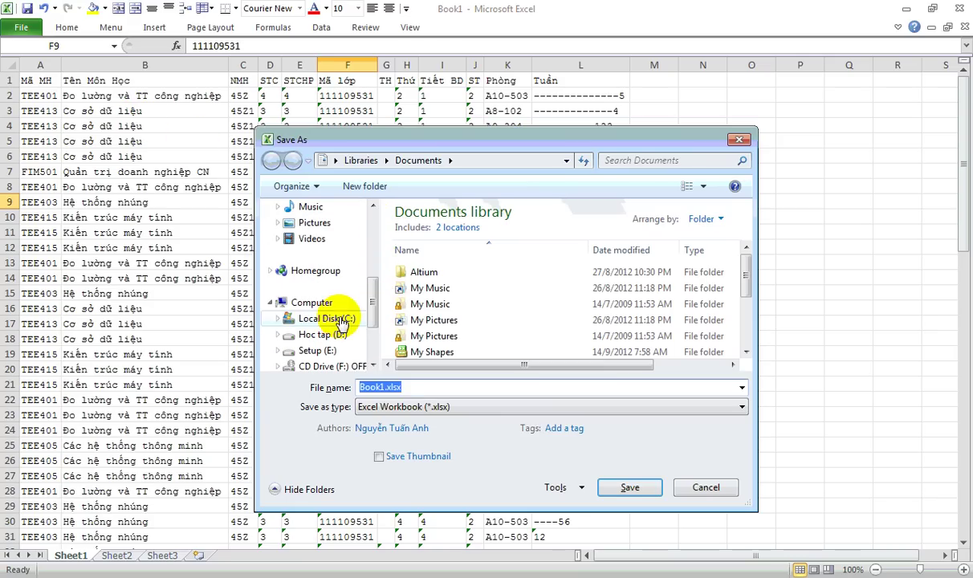
{"action": "left_click", "coordinate": [345, 319]}
{"action": "left_click_drag", "start_coordinate": [454, 127], "coordinate": [453, 4]}
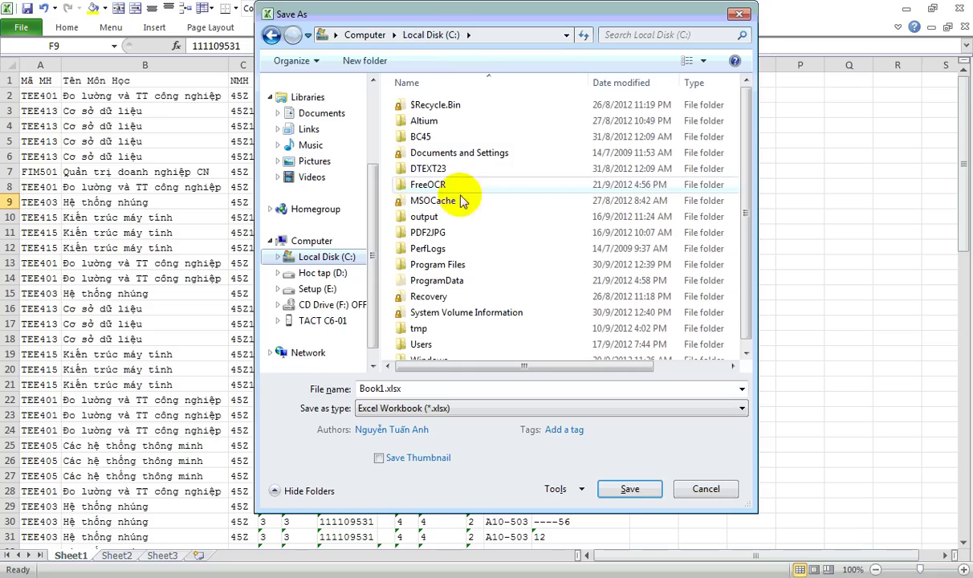
Save the workbook as TKB in Excel 97-2003 Workbook (*.xls) format, replacing the existing file.
{"action": "left_click", "coordinate": [418, 407]}
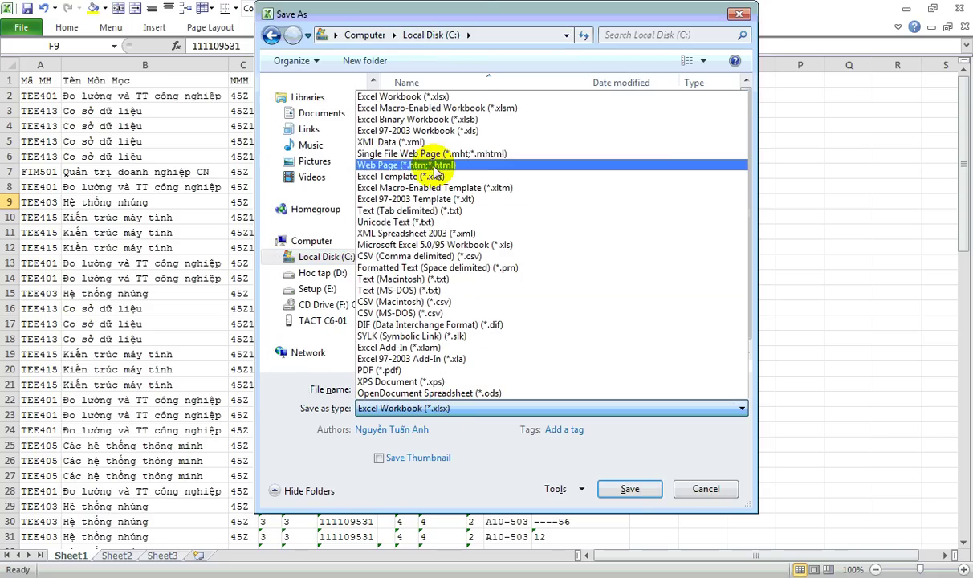
{"action": "left_click", "coordinate": [437, 14]}
{"action": "left_click", "coordinate": [339, 391]}
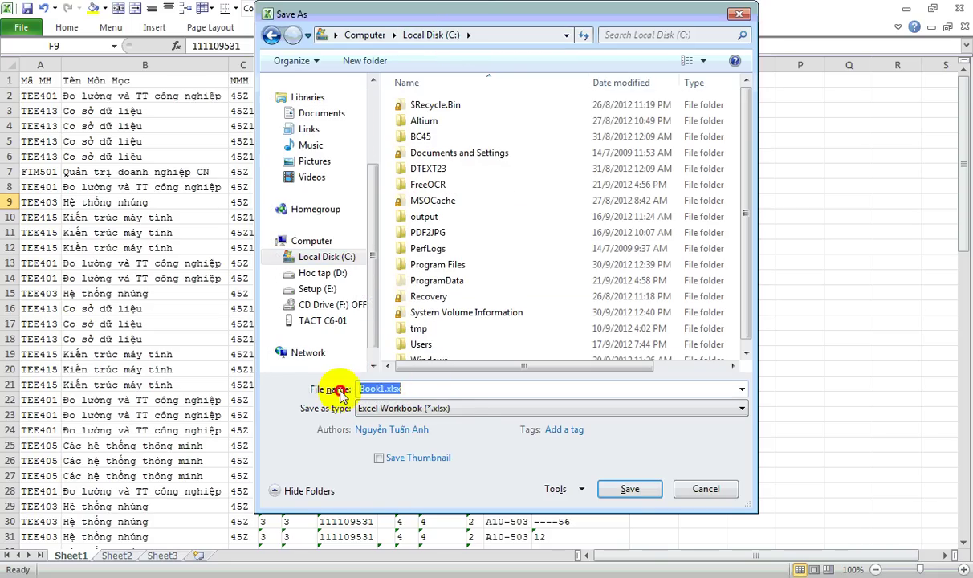
{"action": "type", "text": "TKB"}
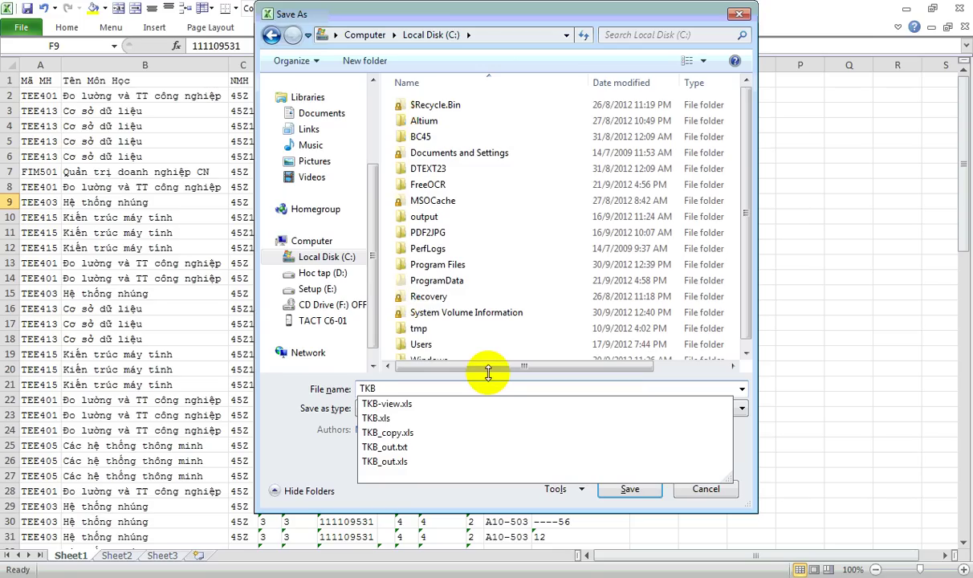
{"action": "key", "text": "Escape"}
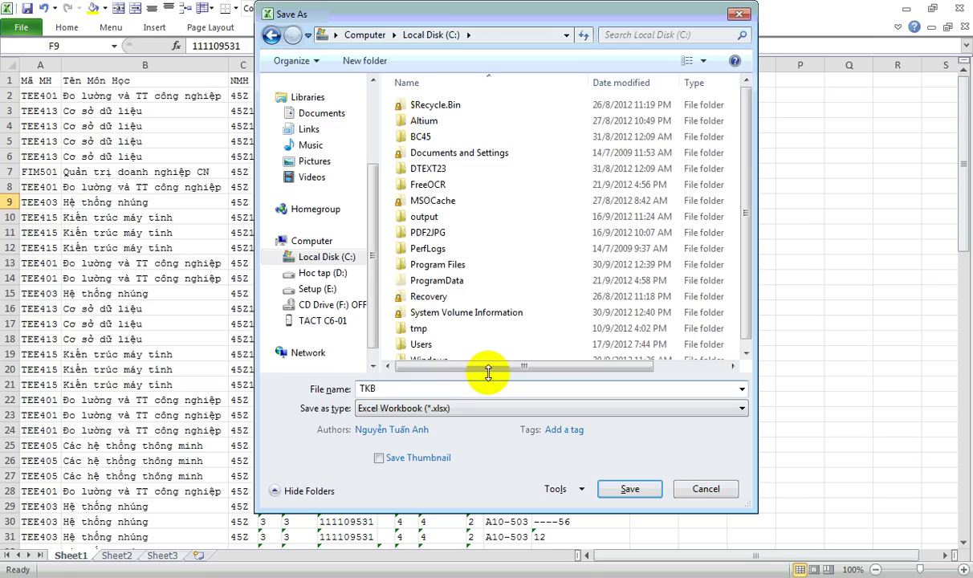
{"action": "left_click", "coordinate": [447, 410]}
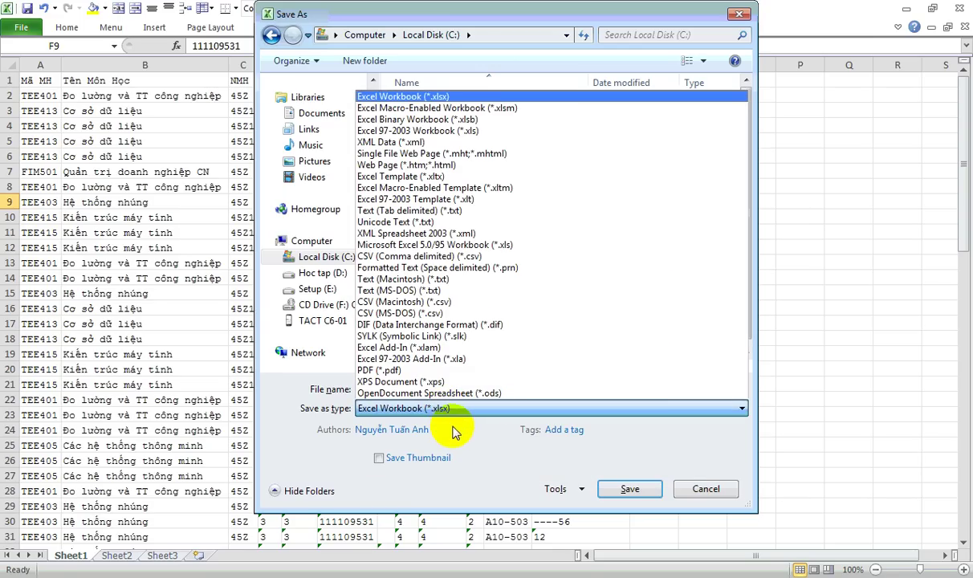
{"action": "left_click", "coordinate": [457, 130]}
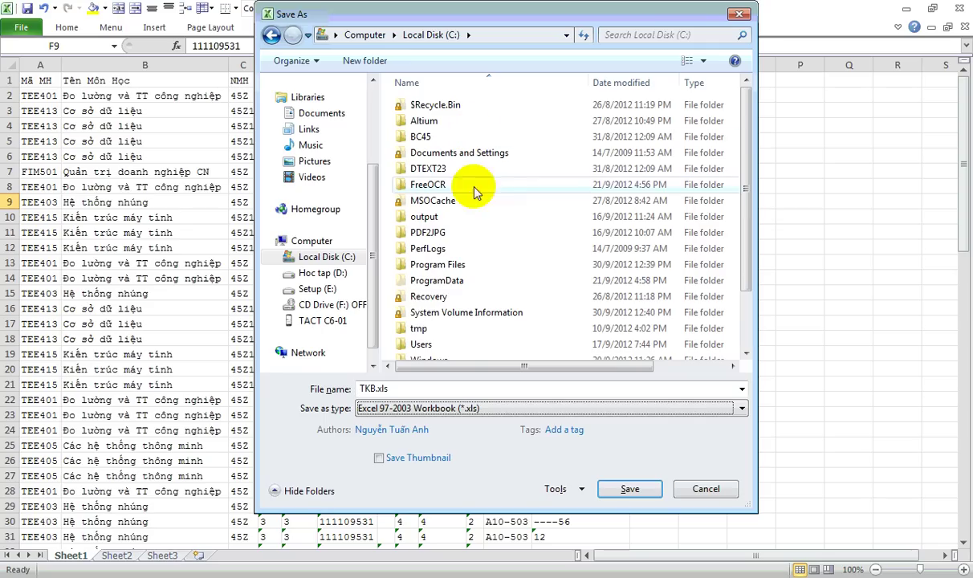
{"action": "left_click", "coordinate": [624, 491]}
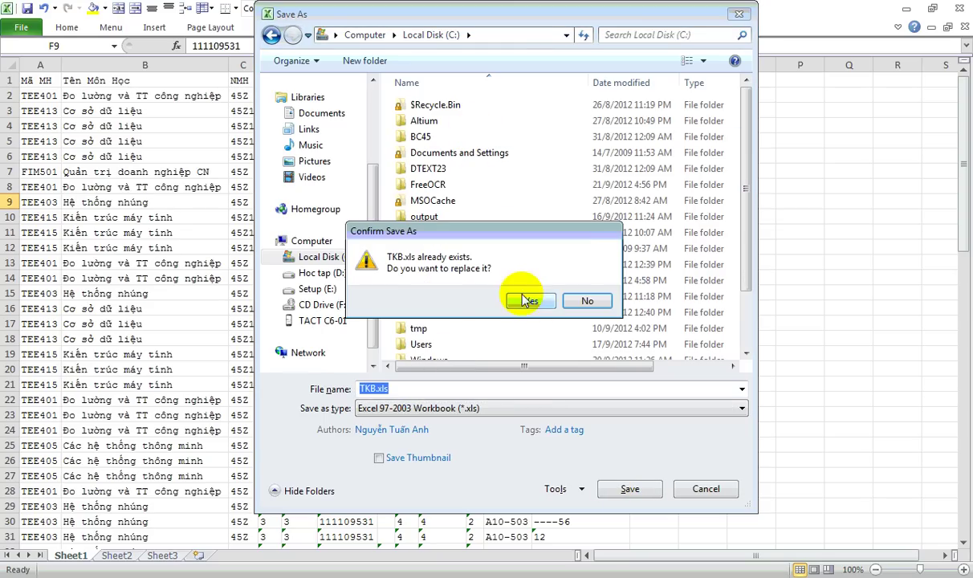
{"action": "left_click", "coordinate": [525, 301]}
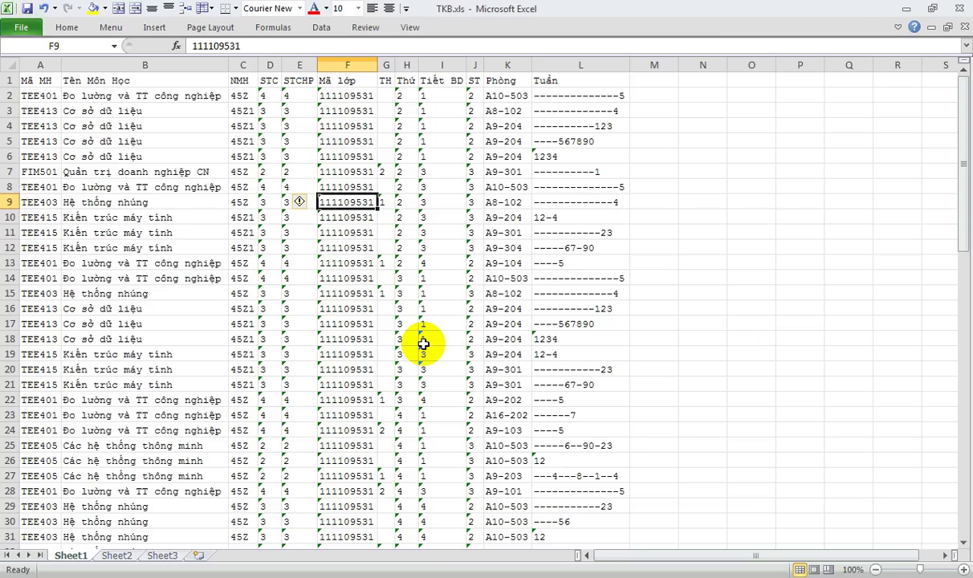
Switch to the Word guide Hướng dẫn làm chủ GG.doc and highlight items 5a and 5b in its TNUT section.
{"action": "left_click", "coordinate": [190, 171]}
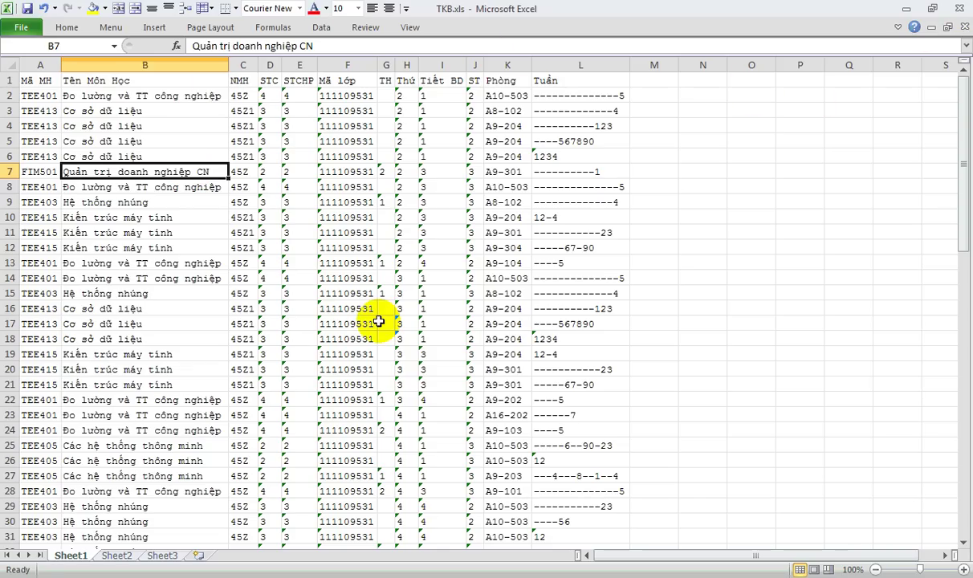
{"action": "left_click", "coordinate": [908, 8]}
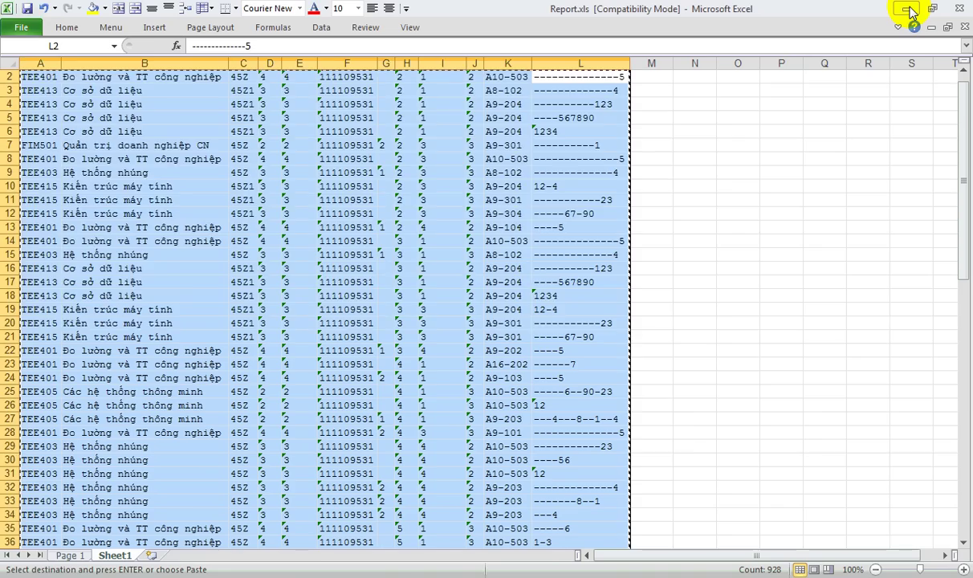
{"action": "left_click", "coordinate": [907, 8]}
{"action": "left_click", "coordinate": [742, 147]}
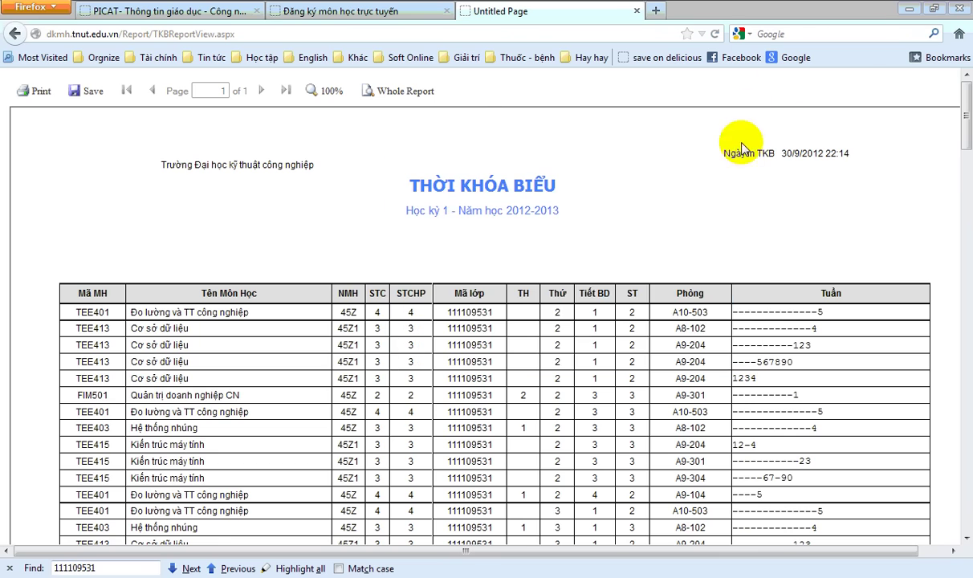
{"action": "left_click", "coordinate": [909, 8]}
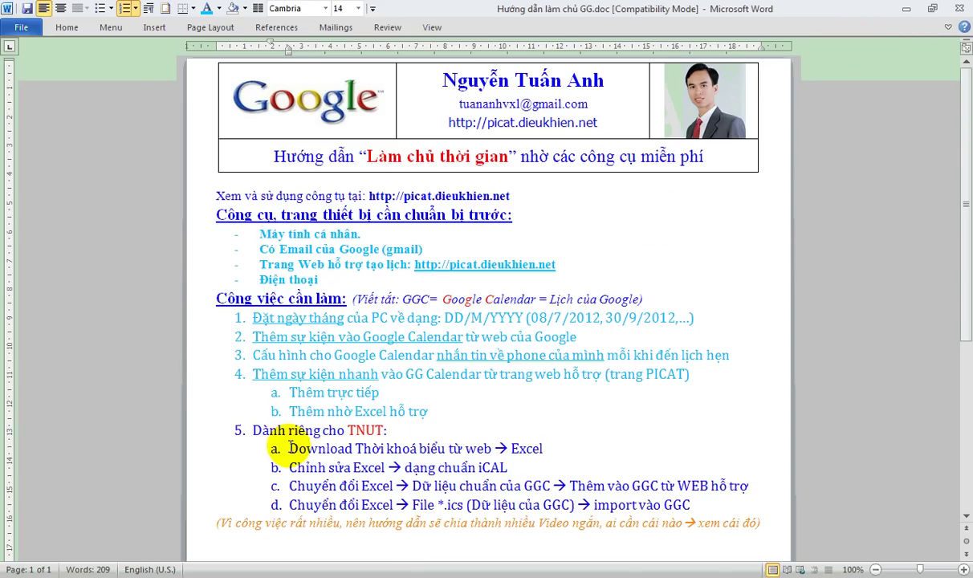
{"action": "left_click_drag", "start_coordinate": [551, 448], "coordinate": [392, 442]}
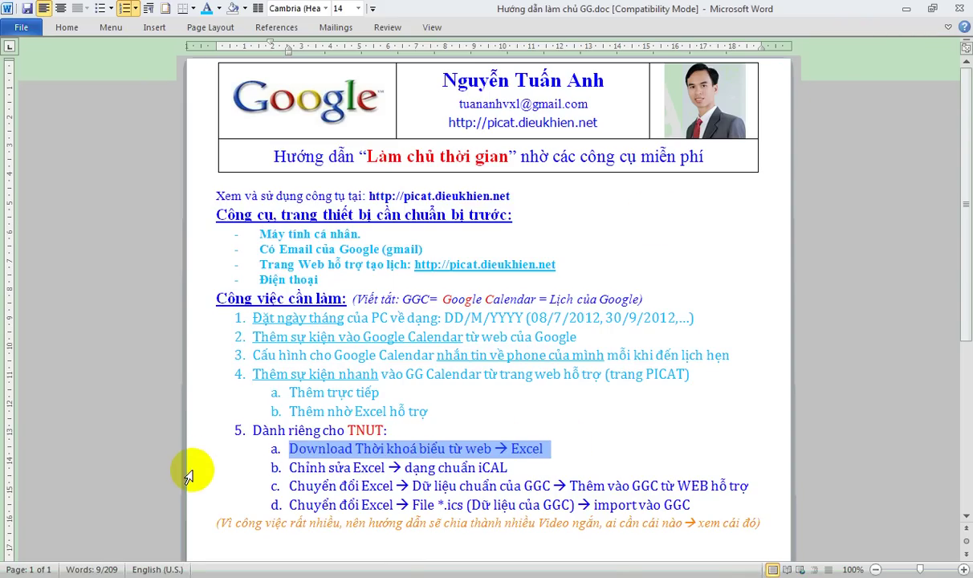
{"action": "left_click_drag", "start_coordinate": [199, 451], "coordinate": [191, 462]}
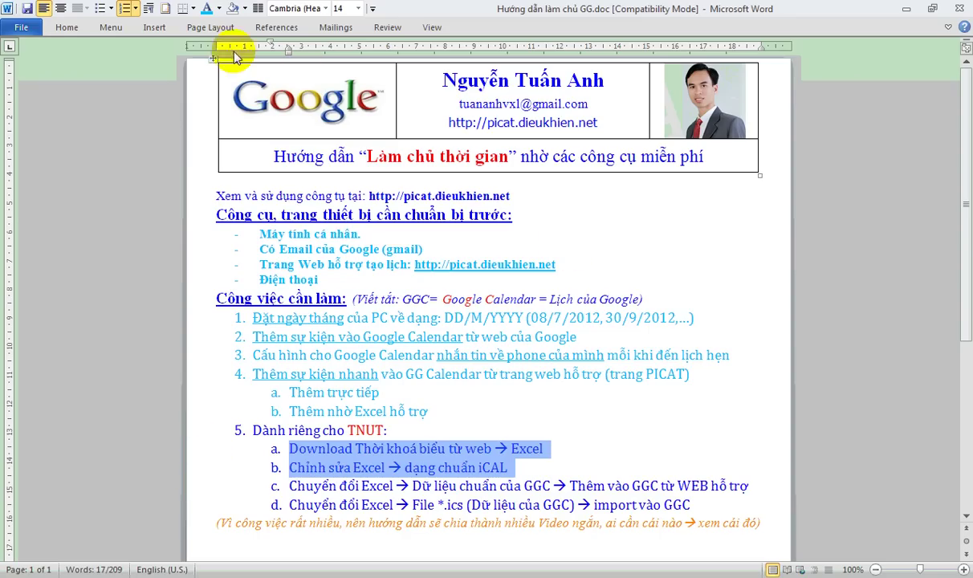
Return to the timetable report in Firefox and close the report page.
{"action": "left_click", "coordinate": [603, 443]}
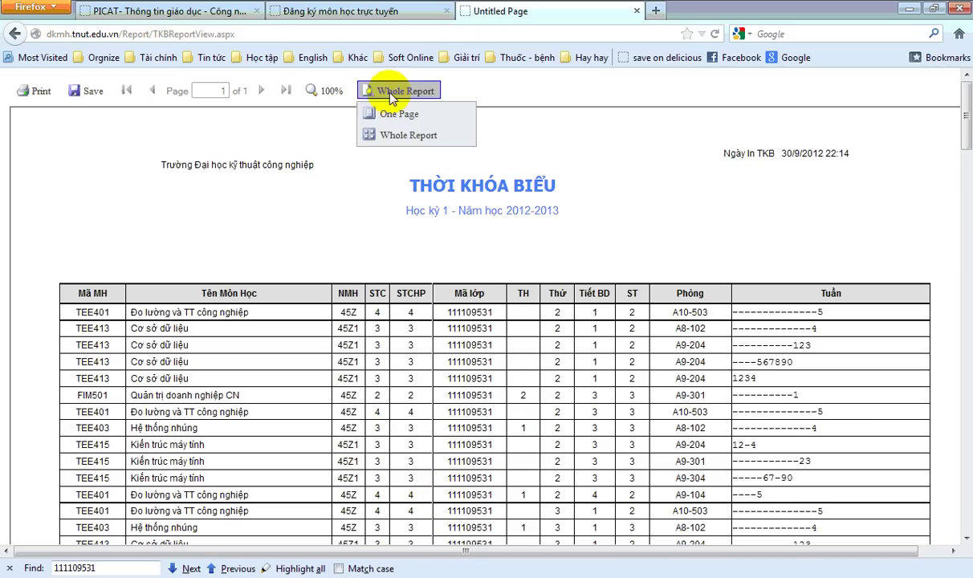
{"action": "mouse_move", "coordinate": [70, 96]}
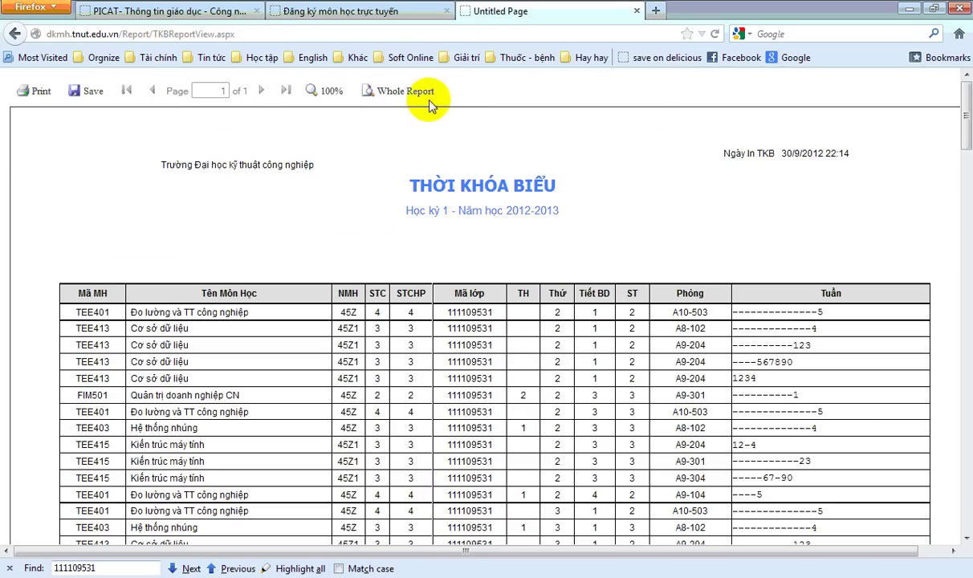
{"action": "left_click", "coordinate": [636, 12]}
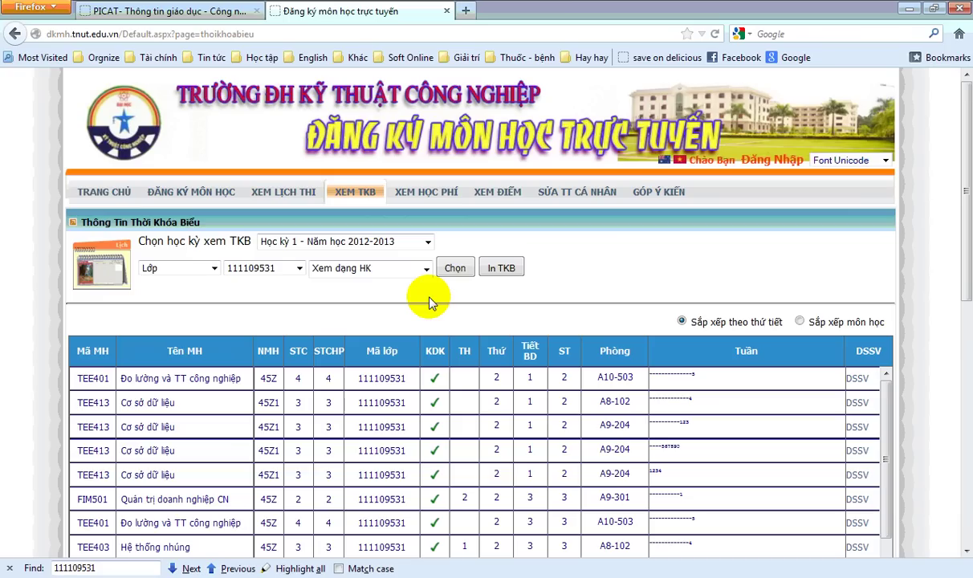
Set the timetable lookup to Môn Học and enter the subject name Hệ thống nhúng without leading spaces.
{"action": "left_click", "coordinate": [216, 268]}
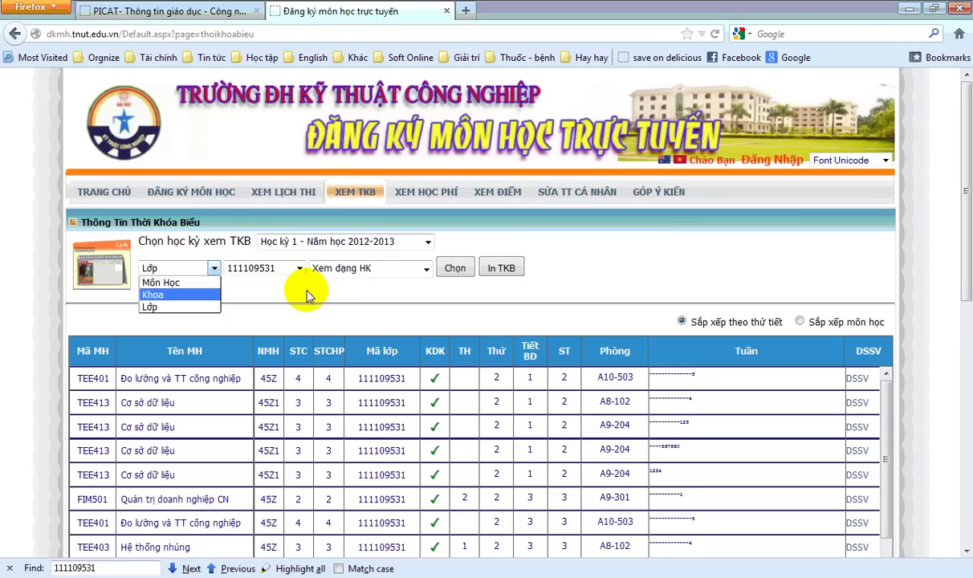
{"action": "left_click", "coordinate": [193, 281]}
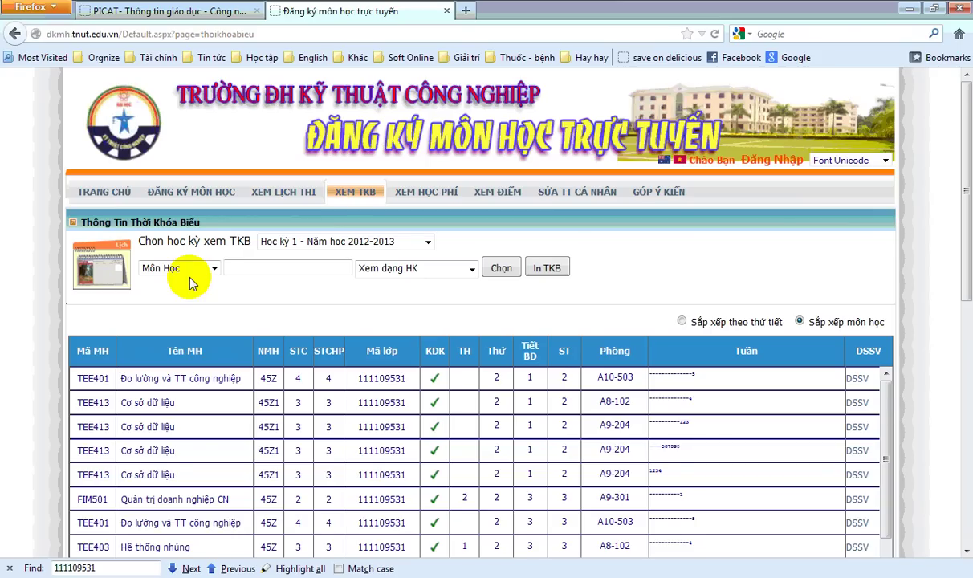
{"action": "scroll", "coordinate": [177, 449], "scroll_direction": "down", "scroll_amount": 3}
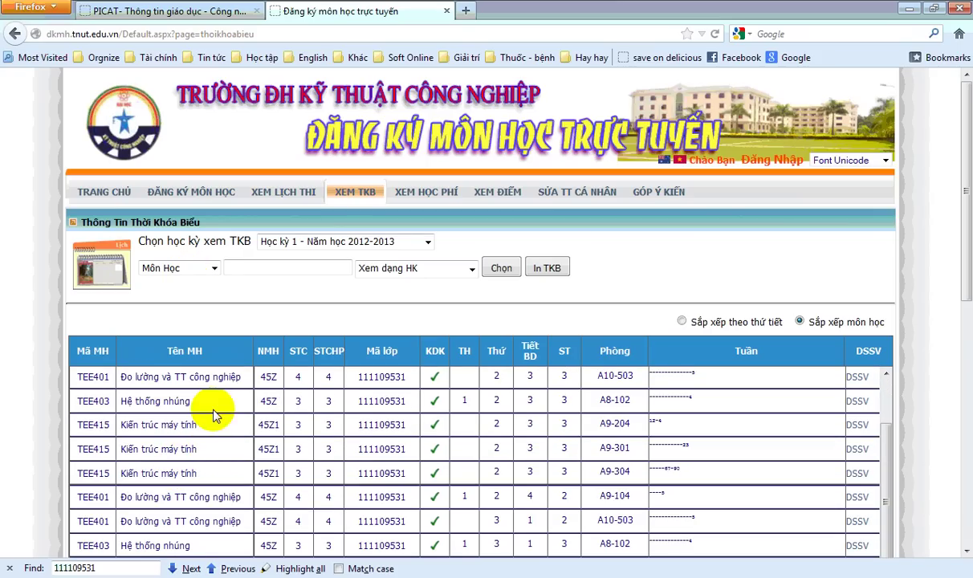
{"action": "left_click_drag", "start_coordinate": [212, 409], "coordinate": [104, 397]}
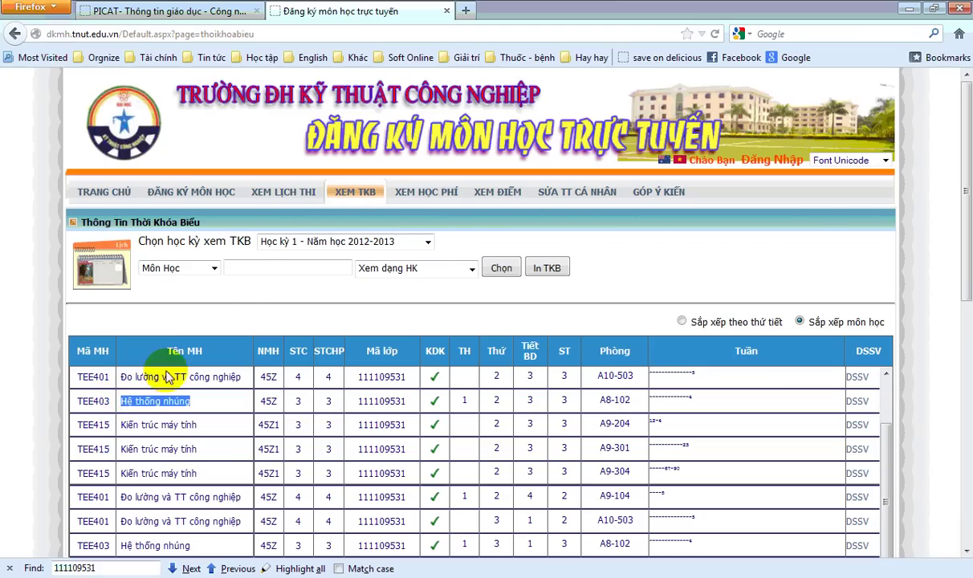
{"action": "type", "text": "Hệ thống nhúng"}
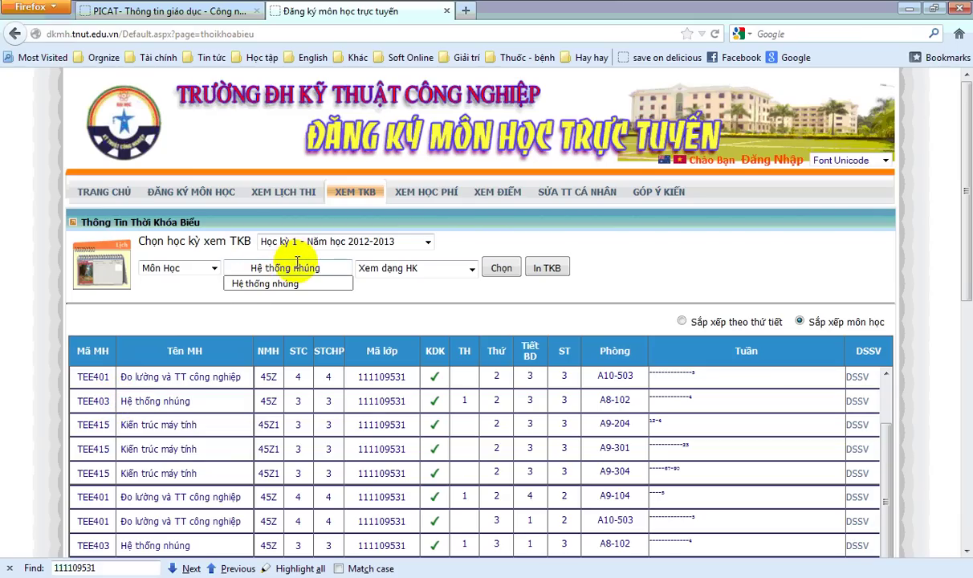
{"action": "left_click", "coordinate": [235, 283]}
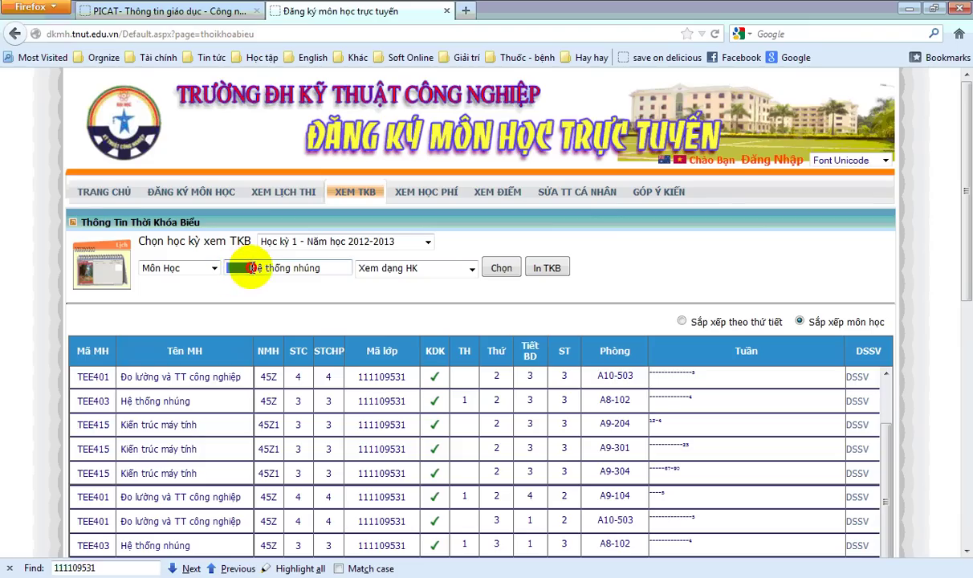
{"action": "left_click", "coordinate": [251, 268]}
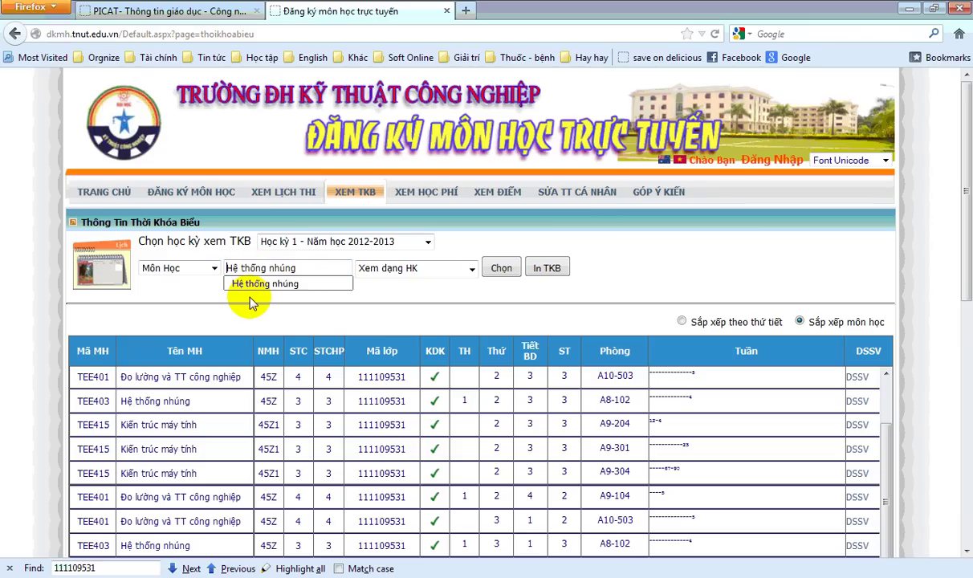
Load the timetable for the subject Hệ thống nhúng and look through the sessions listed for each class.
{"action": "left_click", "coordinate": [441, 306]}
{"action": "left_click", "coordinate": [501, 270]}
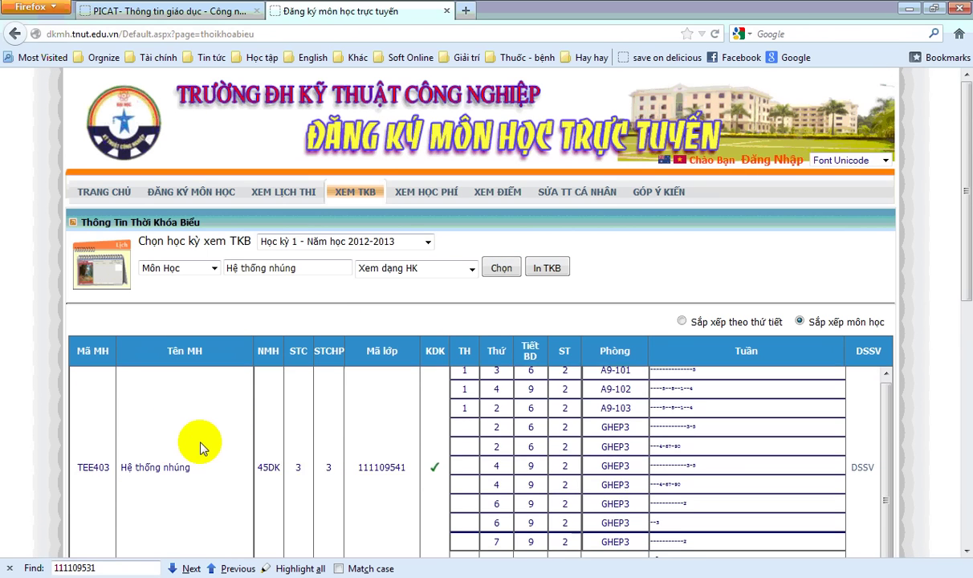
{"action": "scroll", "coordinate": [199, 445], "scroll_direction": "down", "scroll_amount": 3}
{"action": "scroll", "coordinate": [33, 421], "scroll_direction": "down", "scroll_amount": 5}
{"action": "scroll", "coordinate": [786, 278], "scroll_direction": "up", "scroll_amount": 4}
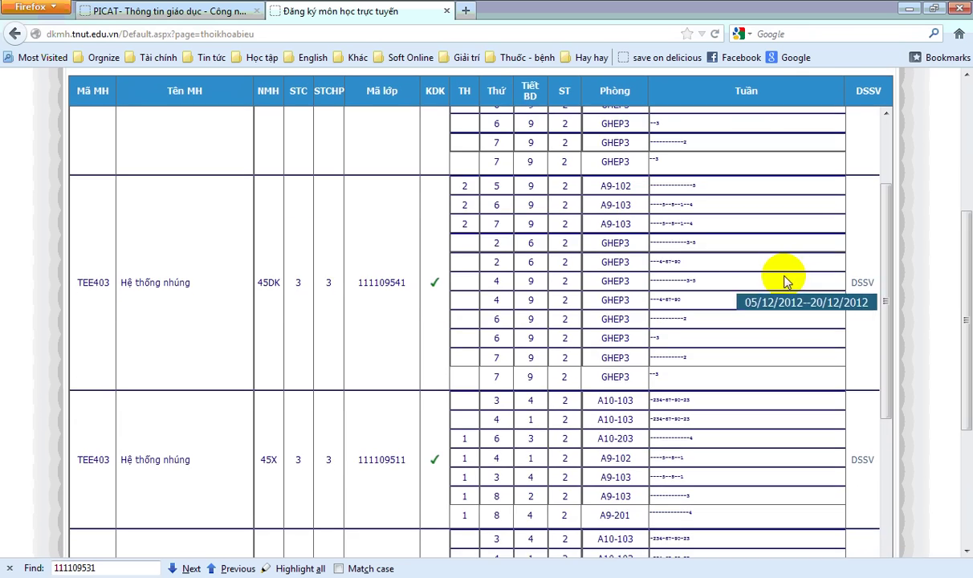
{"action": "scroll", "coordinate": [891, 265], "scroll_direction": "up", "scroll_amount": 2}
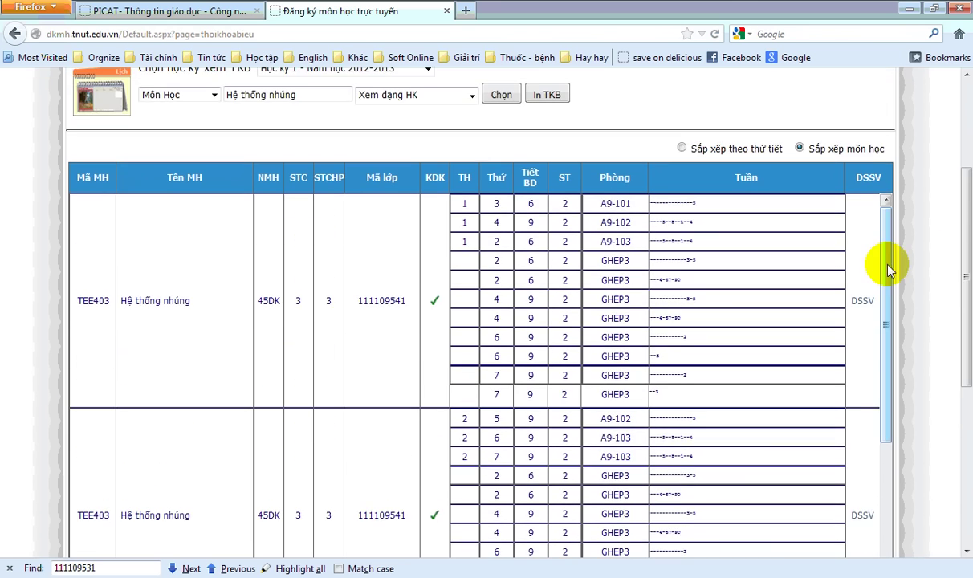
{"action": "scroll", "coordinate": [915, 268], "scroll_direction": "down", "scroll_amount": 4}
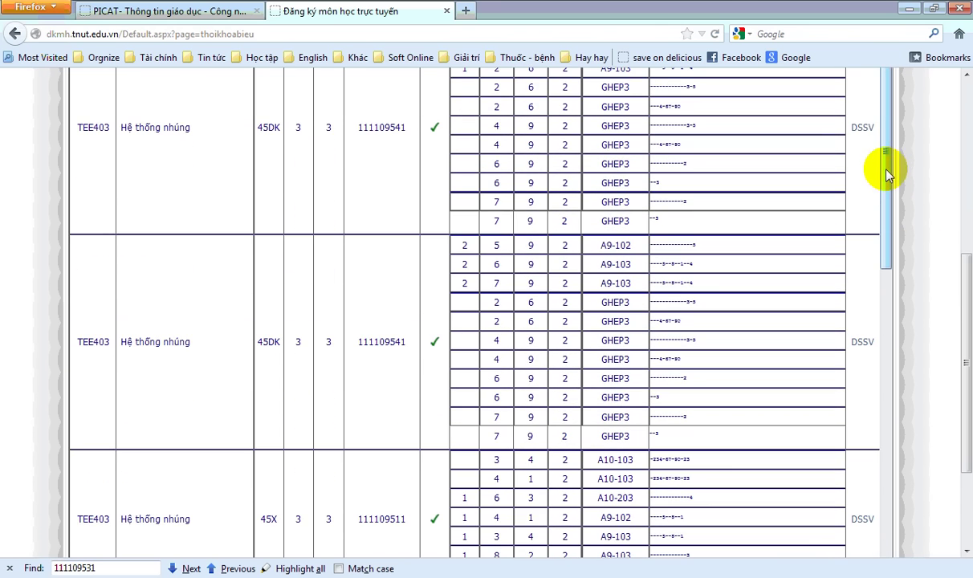
{"action": "left_click_drag", "start_coordinate": [887, 152], "coordinate": [889, 499]}
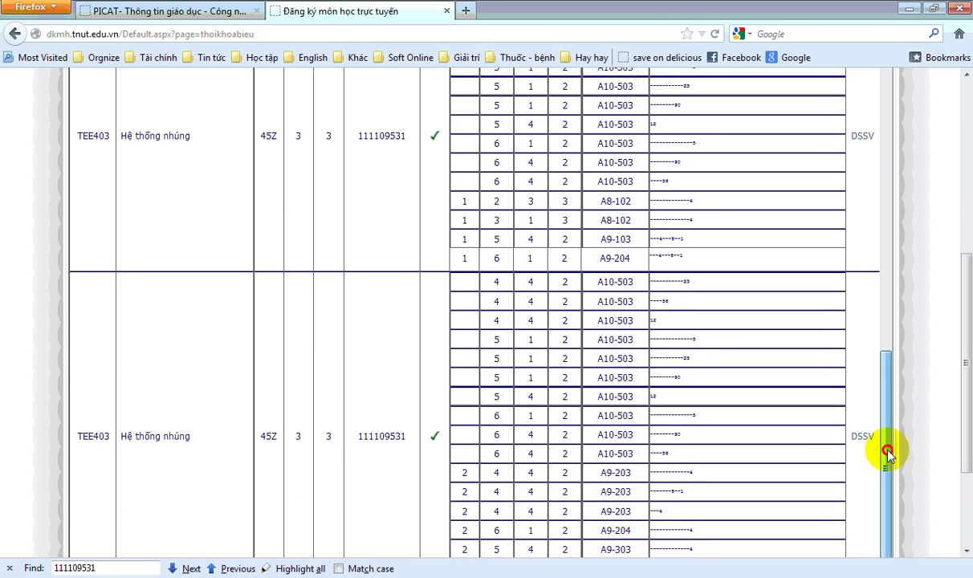
{"action": "left_click_drag", "start_coordinate": [890, 449], "coordinate": [901, 217]}
{"action": "scroll", "coordinate": [901, 233], "scroll_direction": "up", "scroll_amount": 3}
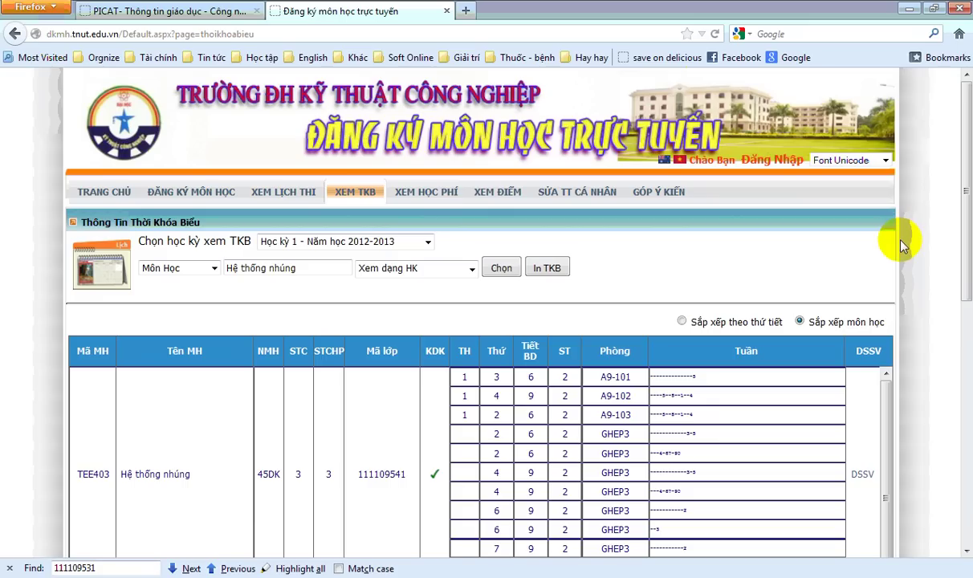
Open the printable timetable report for Hệ thống nhúng and examine the NMH groups, highlighting two 45X class rows.
{"action": "left_click", "coordinate": [561, 269]}
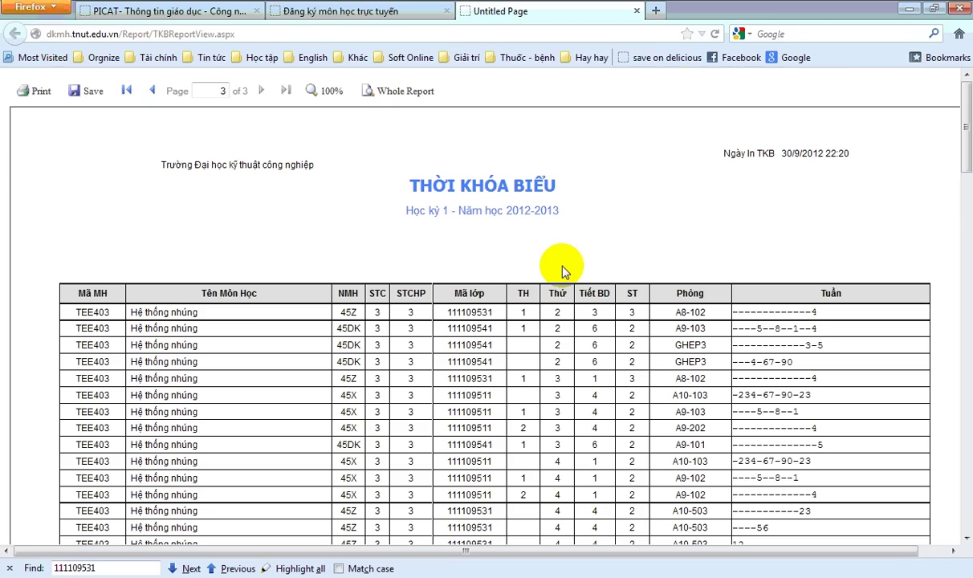
{"action": "scroll", "coordinate": [156, 305], "scroll_direction": "down", "scroll_amount": 4}
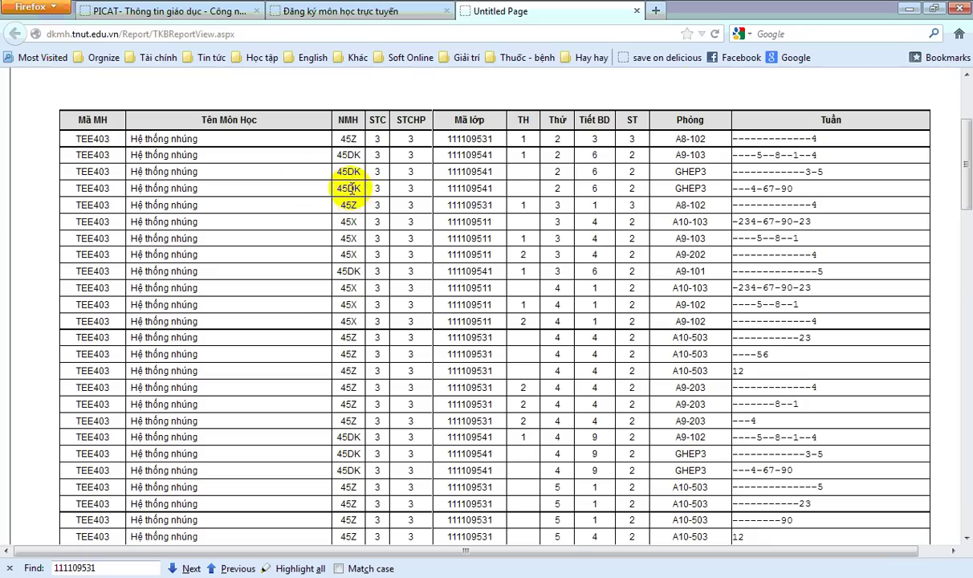
{"action": "left_click_drag", "start_coordinate": [344, 140], "coordinate": [365, 326]}
{"action": "left_click", "coordinate": [314, 350]}
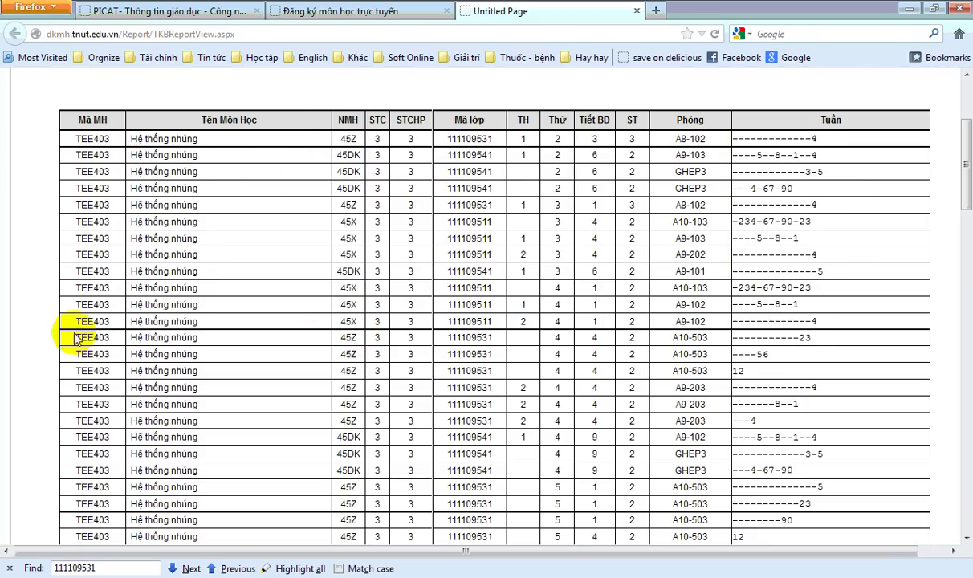
{"action": "left_click_drag", "start_coordinate": [348, 142], "coordinate": [355, 180]}
{"action": "left_click", "coordinate": [356, 248]}
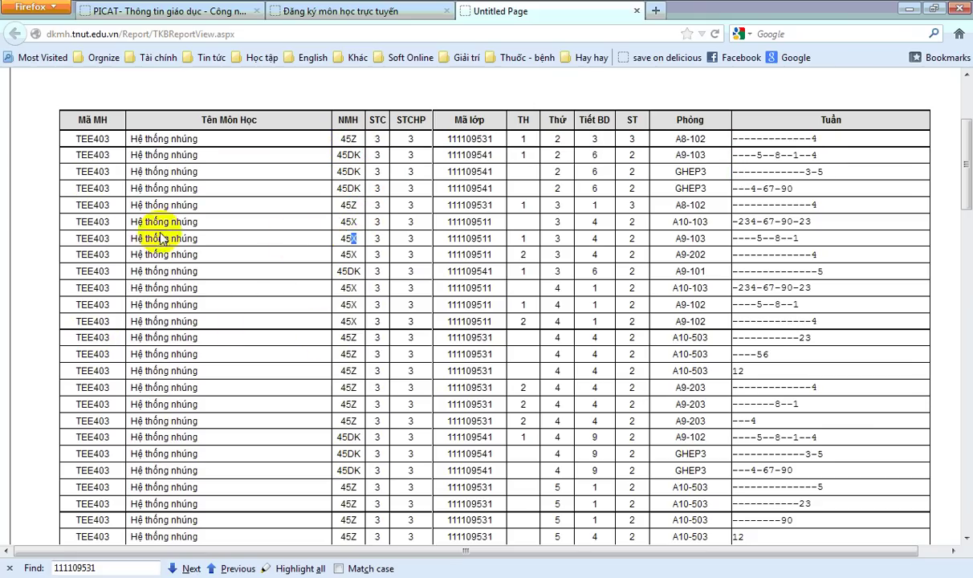
{"action": "left_click_drag", "start_coordinate": [19, 238], "coordinate": [825, 265]}
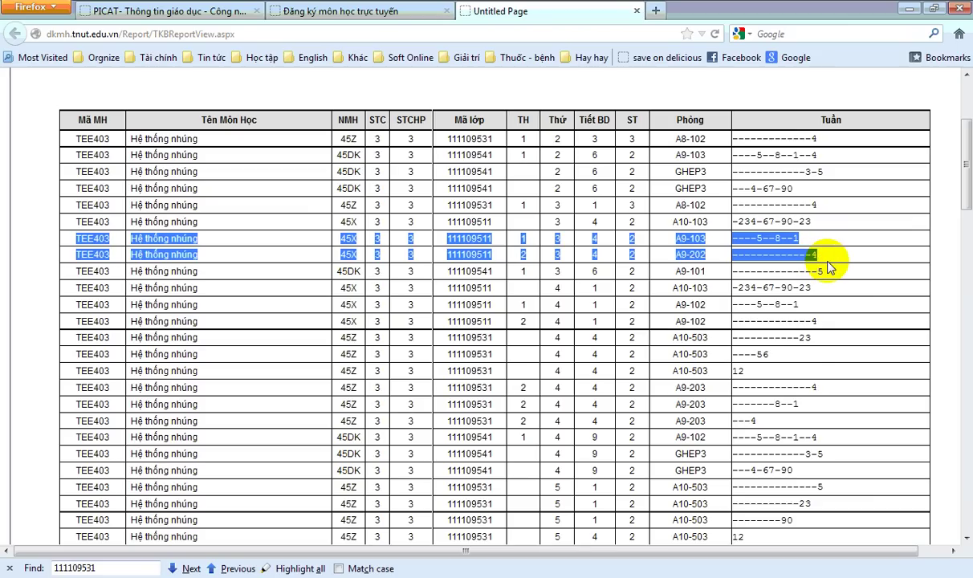
{"action": "left_click", "coordinate": [349, 286]}
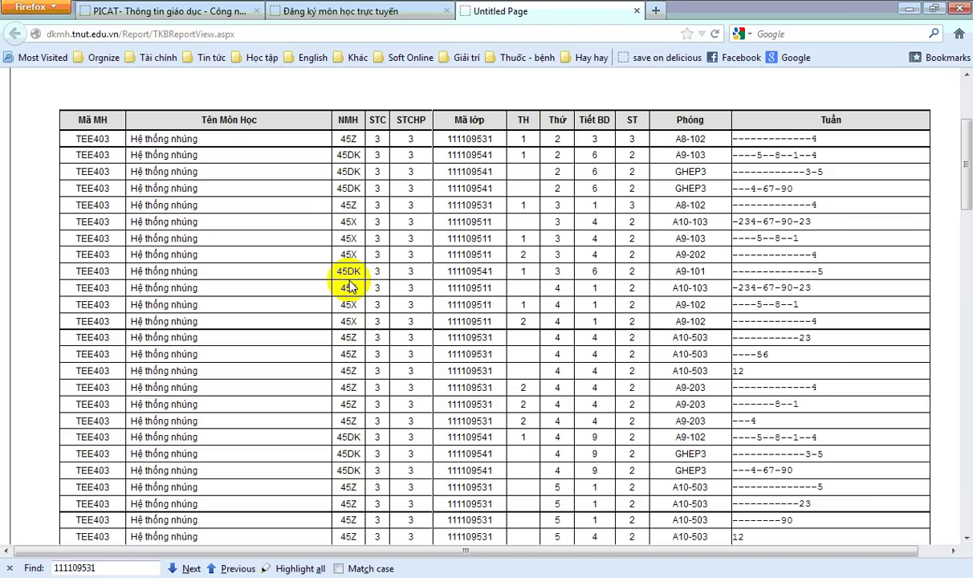
{"action": "scroll", "coordinate": [350, 287], "scroll_direction": "up", "scroll_amount": 5}
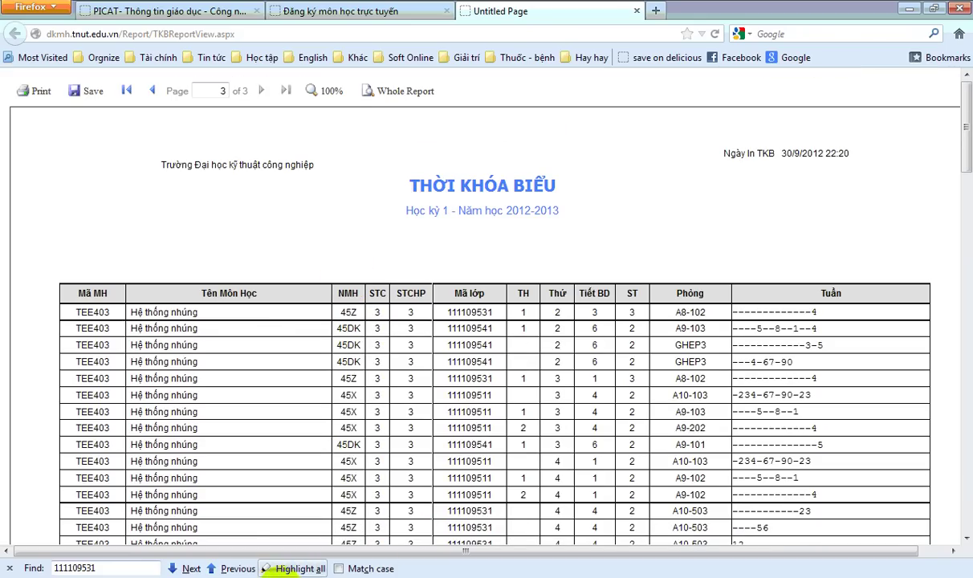
Switch to Report.xls in Excel and delete rows 60 to 62, holding Đo lường và TT công nghiệp, from sheet Page 1.
{"action": "key", "text": "alt+Tab"}
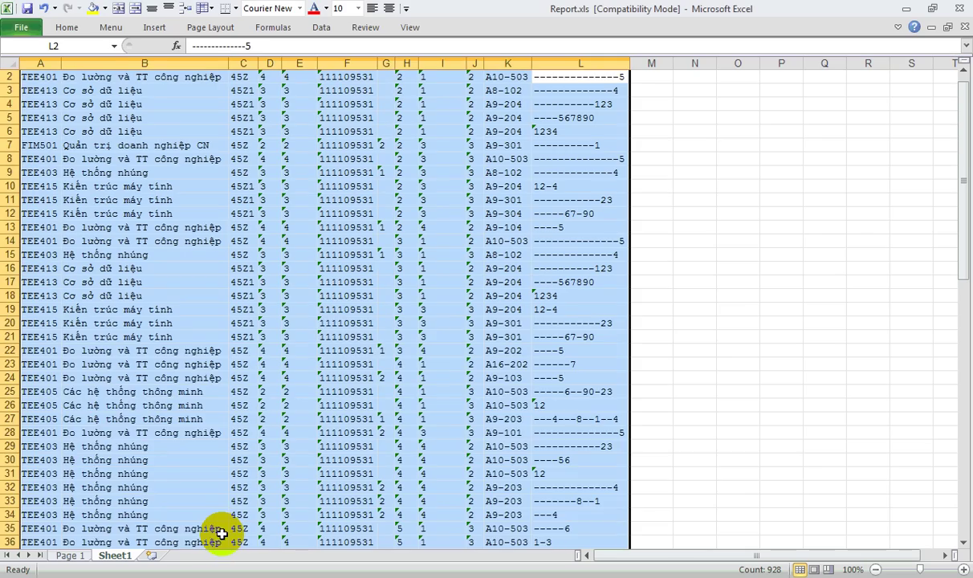
{"action": "scroll", "coordinate": [313, 289], "scroll_direction": "up", "scroll_amount": 1}
{"action": "scroll", "coordinate": [178, 213], "scroll_direction": "up", "scroll_amount": 2}
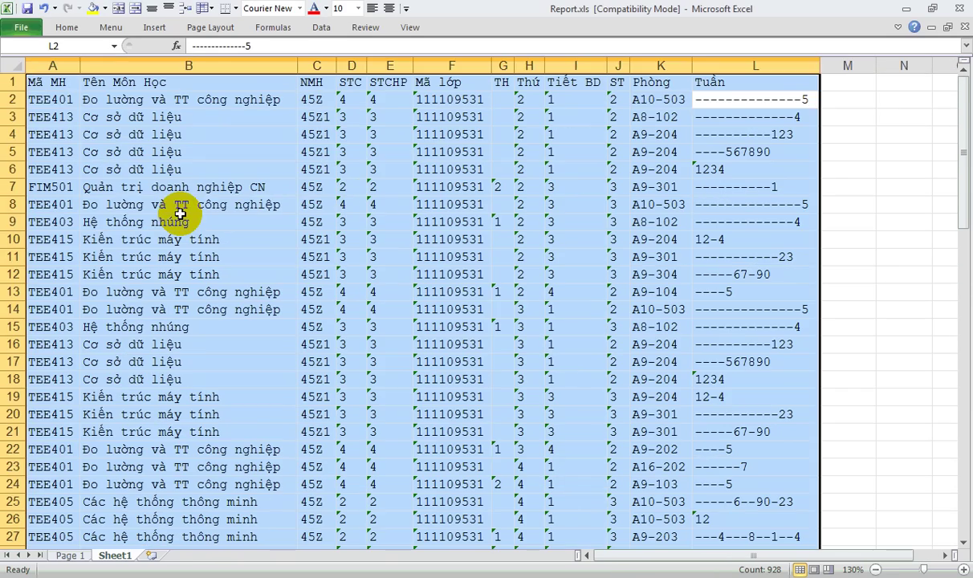
{"action": "left_click", "coordinate": [179, 207]}
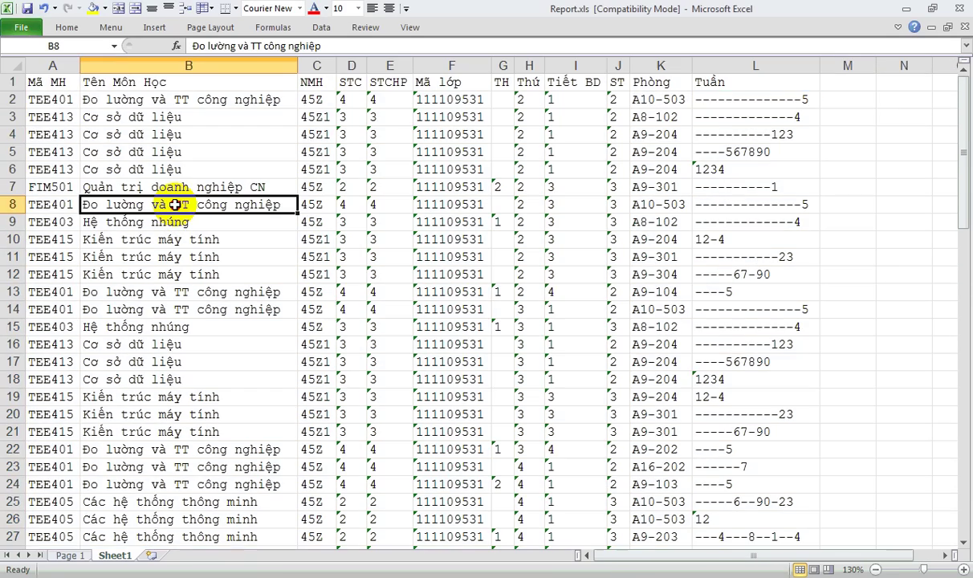
{"action": "left_click", "coordinate": [80, 553]}
{"action": "scroll", "coordinate": [148, 445], "scroll_direction": "up", "scroll_amount": 12}
{"action": "scroll", "coordinate": [153, 412], "scroll_direction": "up", "scroll_amount": 5}
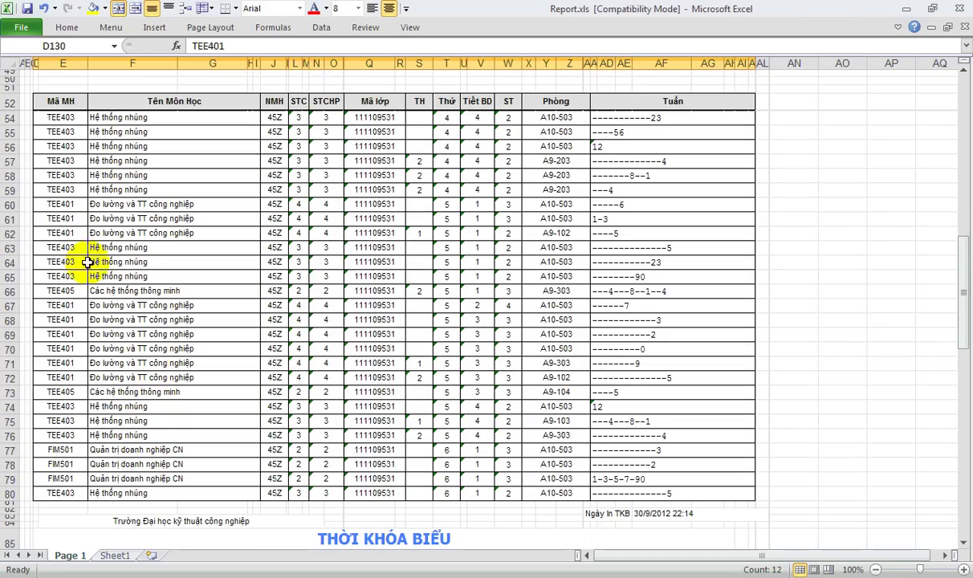
{"action": "left_click", "coordinate": [90, 204]}
{"action": "left_click_drag", "start_coordinate": [10, 205], "coordinate": [8, 231]}
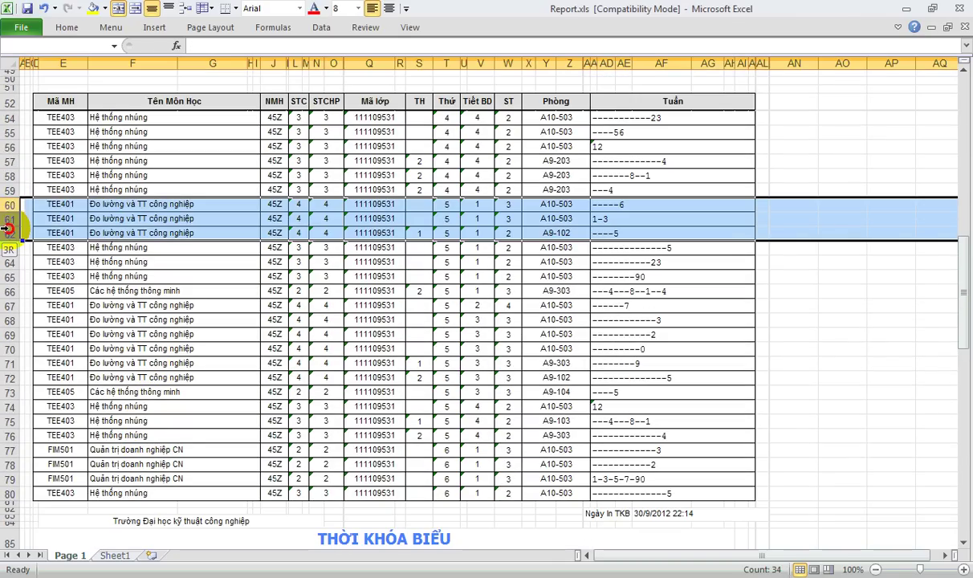
{"action": "right_click", "coordinate": [133, 220]}
{"action": "left_click", "coordinate": [191, 336]}
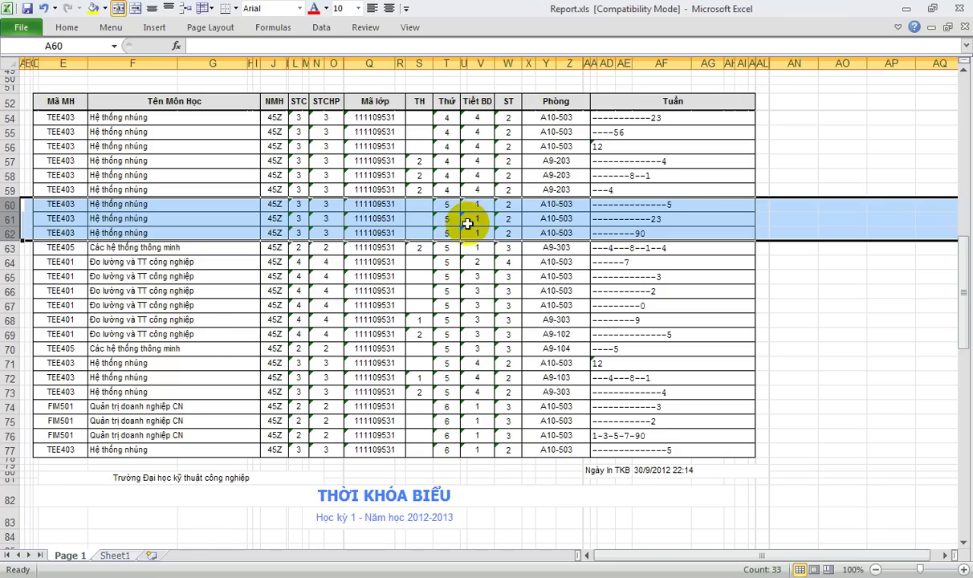
Highlight the Đo lường và TT công nghiệp block in rows 64 to 69 of Page 1 and in rows 42 to 47 of Sheet1.
{"action": "left_click", "coordinate": [122, 305]}
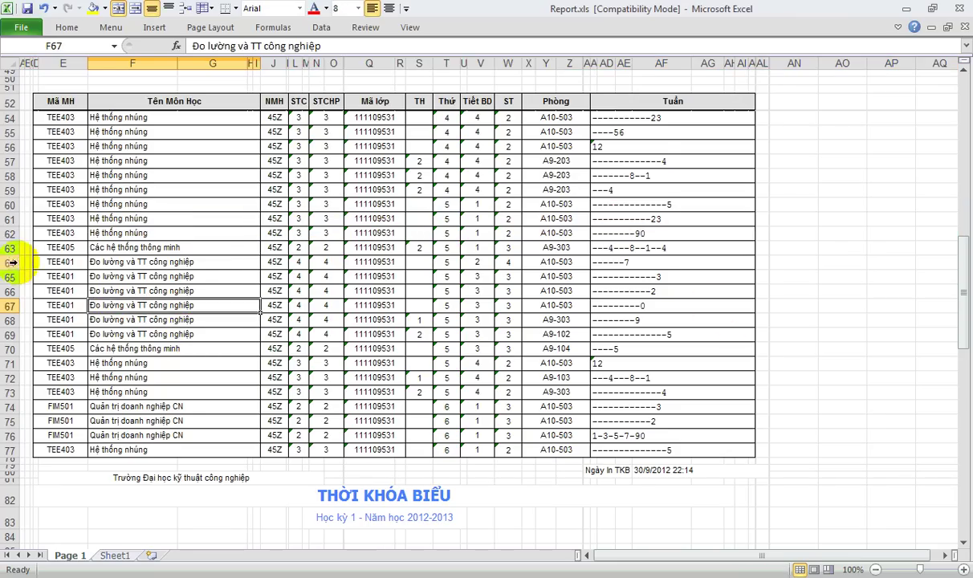
{"action": "left_click_drag", "start_coordinate": [12, 262], "coordinate": [8, 333]}
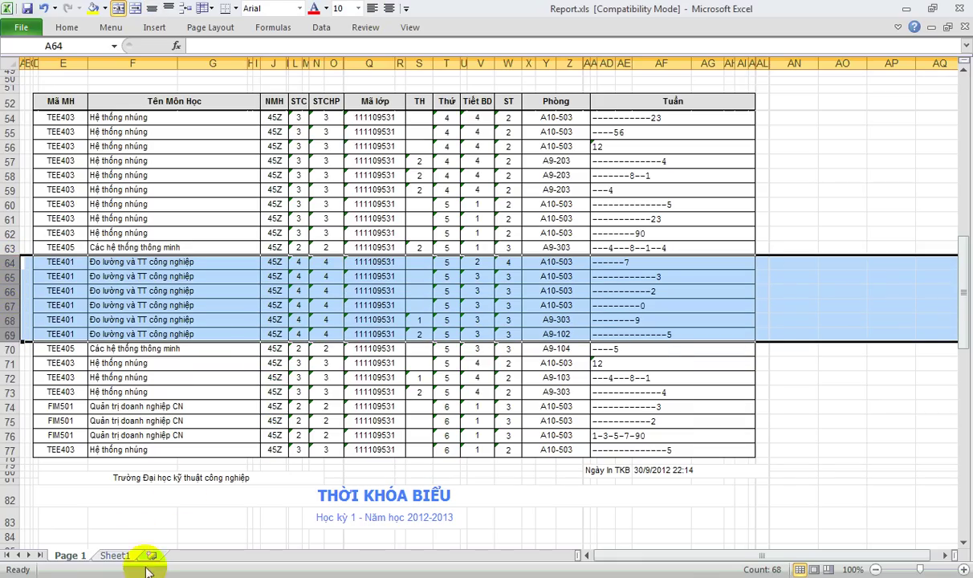
{"action": "left_click", "coordinate": [115, 555]}
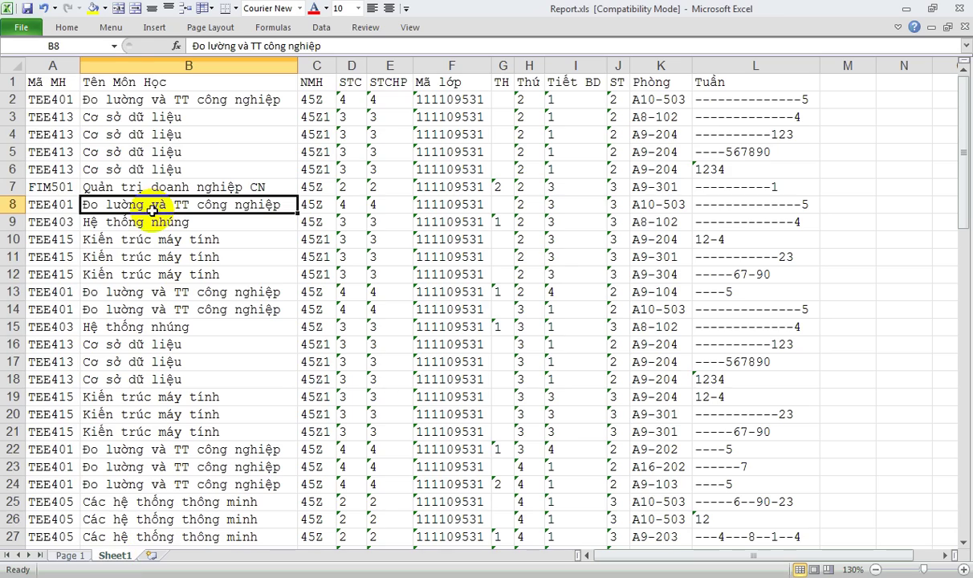
{"action": "scroll", "coordinate": [113, 241], "scroll_direction": "down", "scroll_amount": 12}
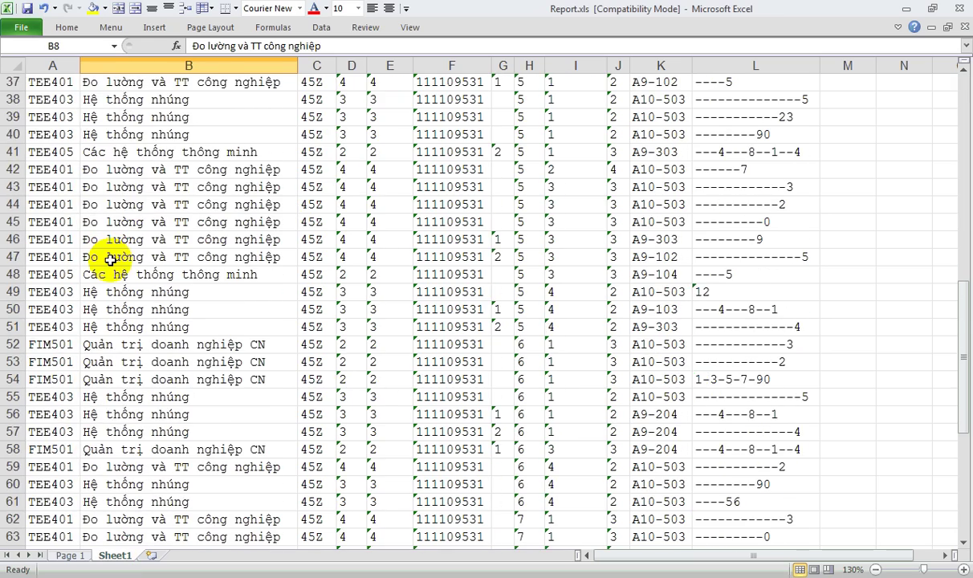
{"action": "scroll", "coordinate": [110, 260], "scroll_direction": "up", "scroll_amount": 2}
{"action": "left_click_drag", "start_coordinate": [16, 275], "coordinate": [15, 361]}
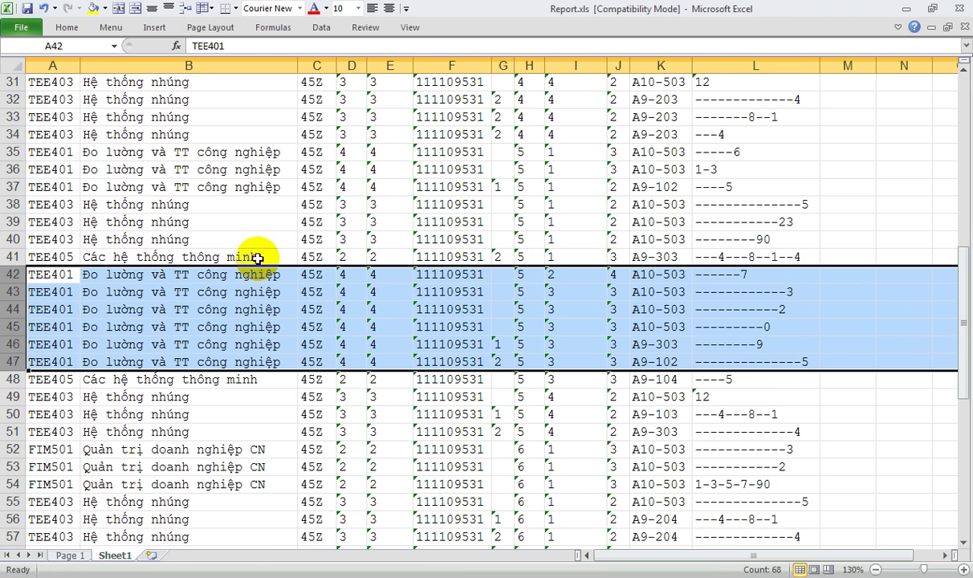
Select all of Sheet1 and start a custom Sort that treats the first row as headers.
{"action": "scroll", "coordinate": [217, 195], "scroll_direction": "up", "scroll_amount": 10}
{"action": "scroll", "coordinate": [221, 205], "scroll_direction": "down", "scroll_amount": 2}
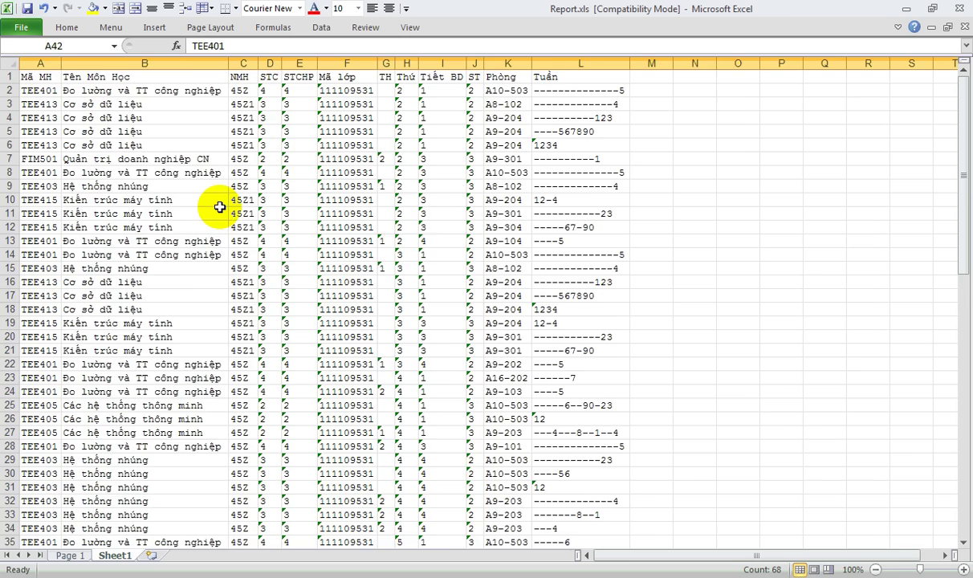
{"action": "scroll", "coordinate": [219, 207], "scroll_direction": "down", "scroll_amount": 1}
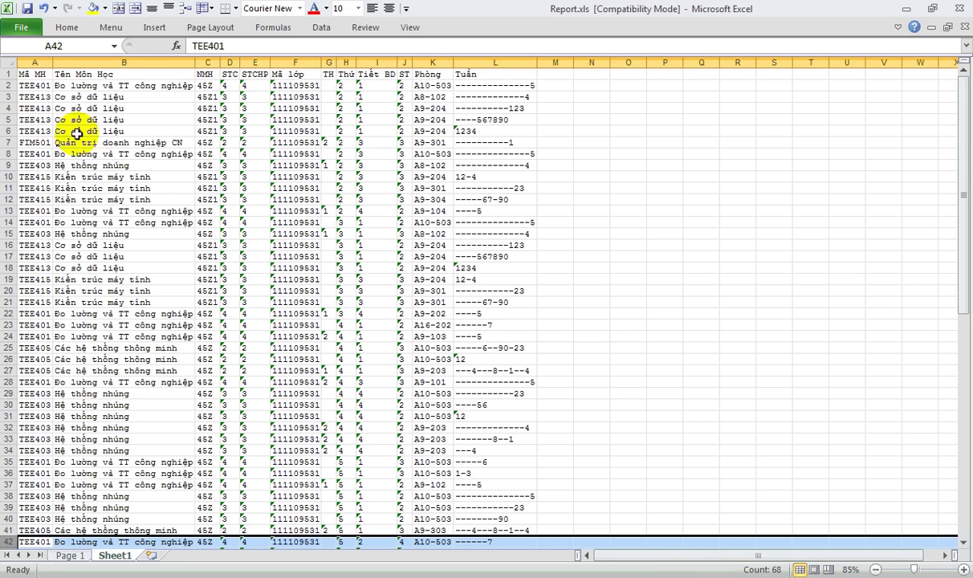
{"action": "left_click", "coordinate": [8, 64]}
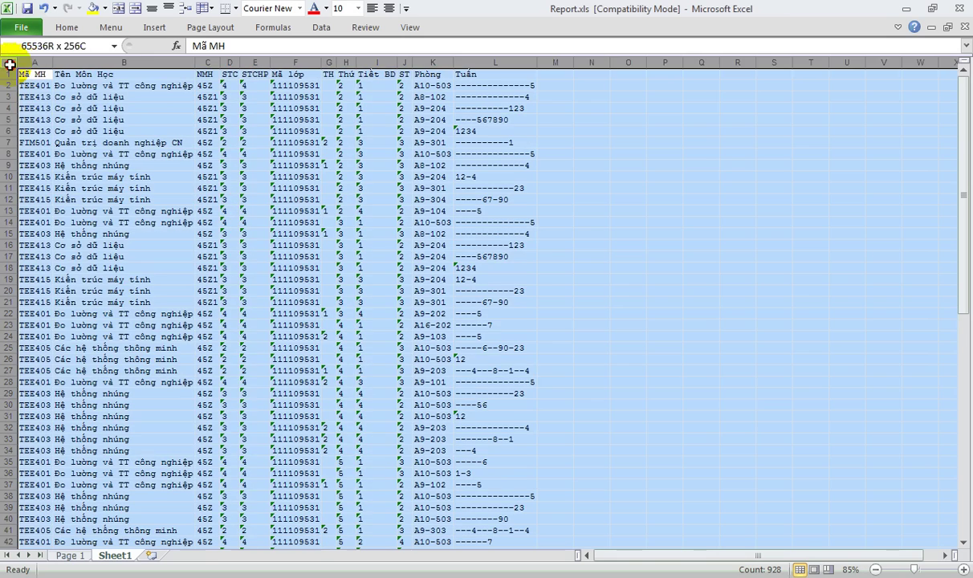
{"action": "scroll", "coordinate": [88, 102], "scroll_direction": "up", "scroll_amount": 2}
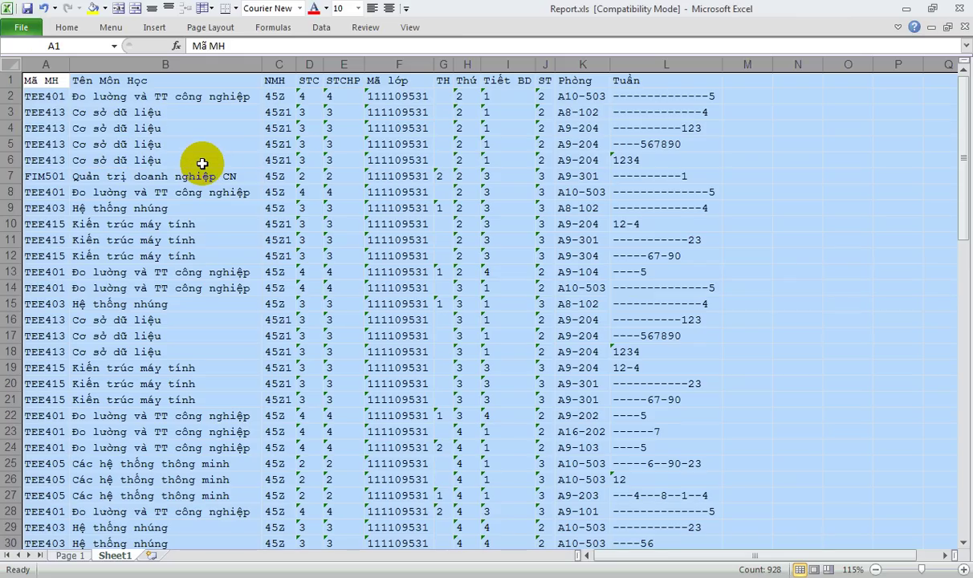
{"action": "left_click", "coordinate": [322, 28]}
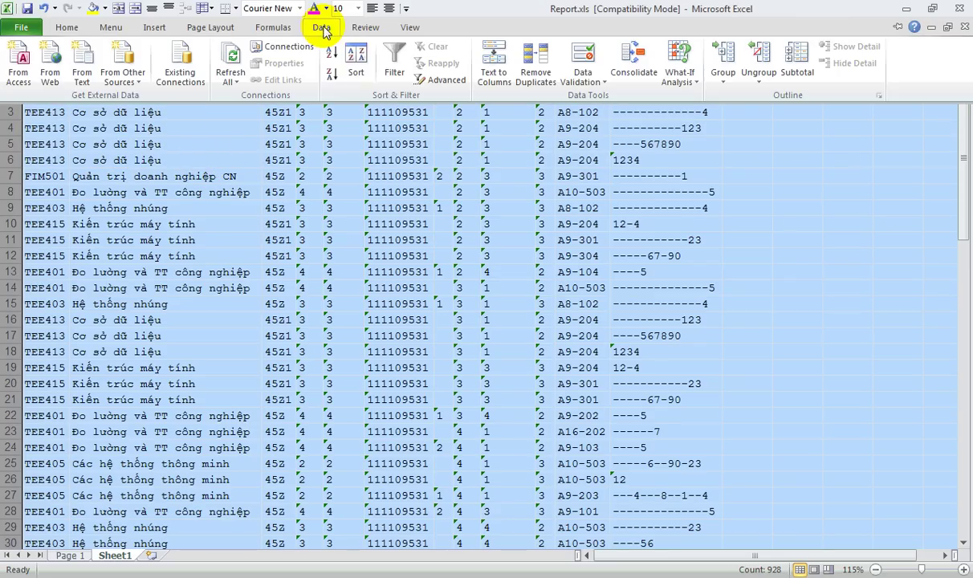
{"action": "left_click", "coordinate": [355, 63]}
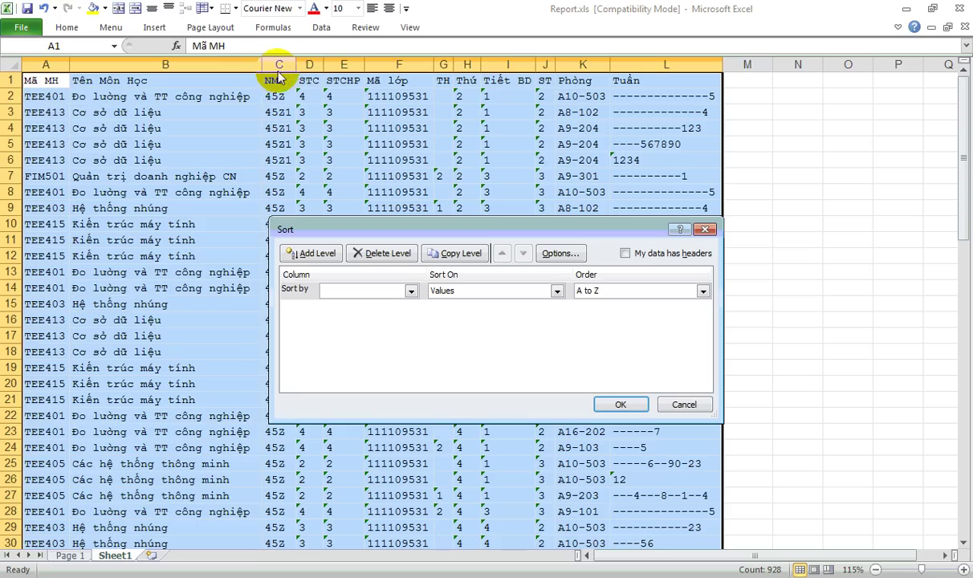
{"action": "left_click", "coordinate": [628, 254]}
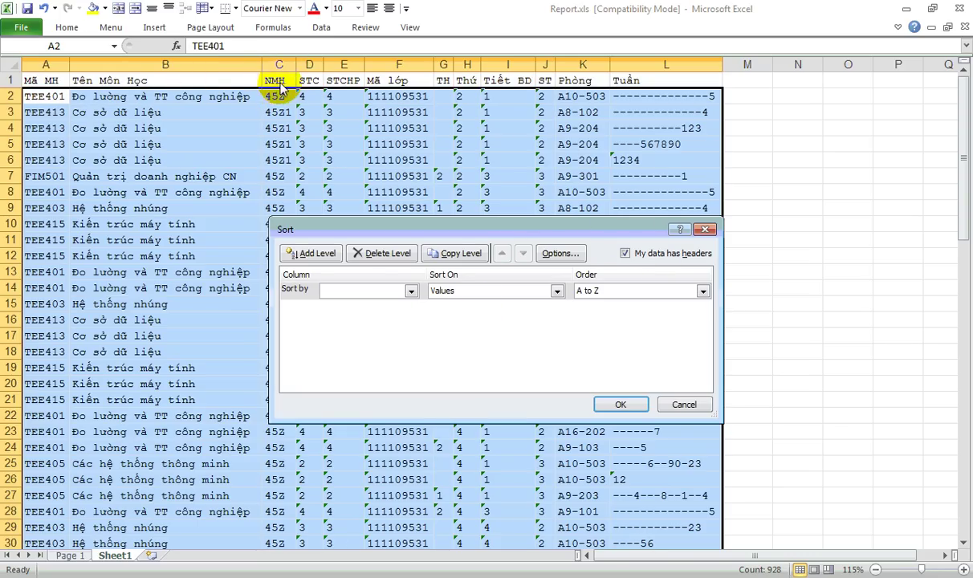
Sort the Sheet1 table by NMH and then by Tên Môn Học, both on values from A to Z.
{"action": "left_click", "coordinate": [411, 291]}
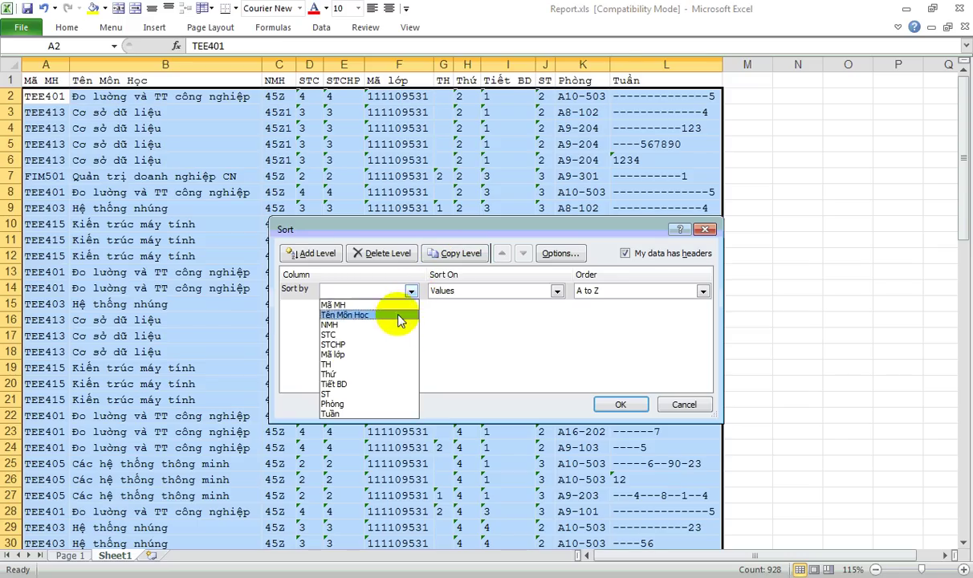
{"action": "left_click", "coordinate": [365, 325]}
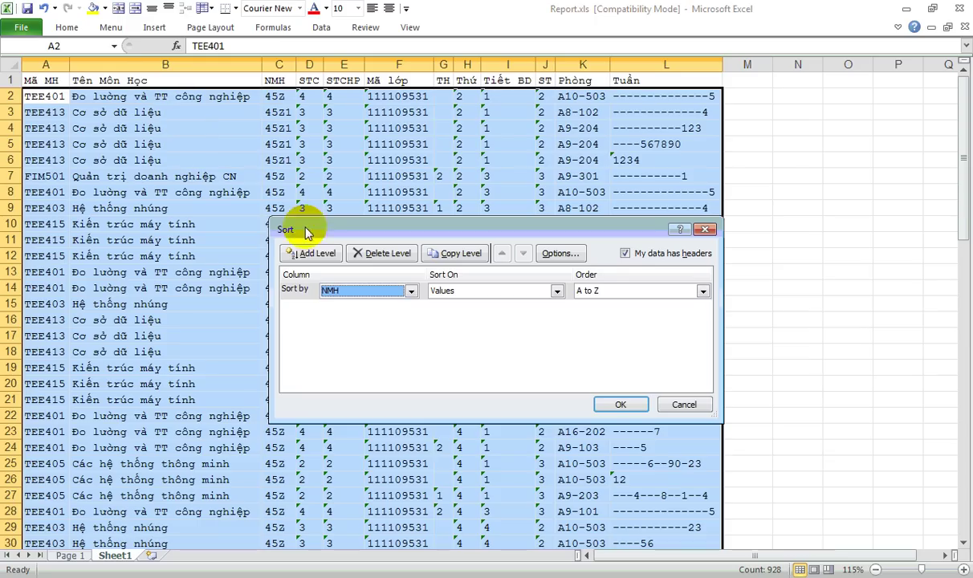
{"action": "left_click", "coordinate": [312, 253]}
{"action": "left_click", "coordinate": [410, 311]}
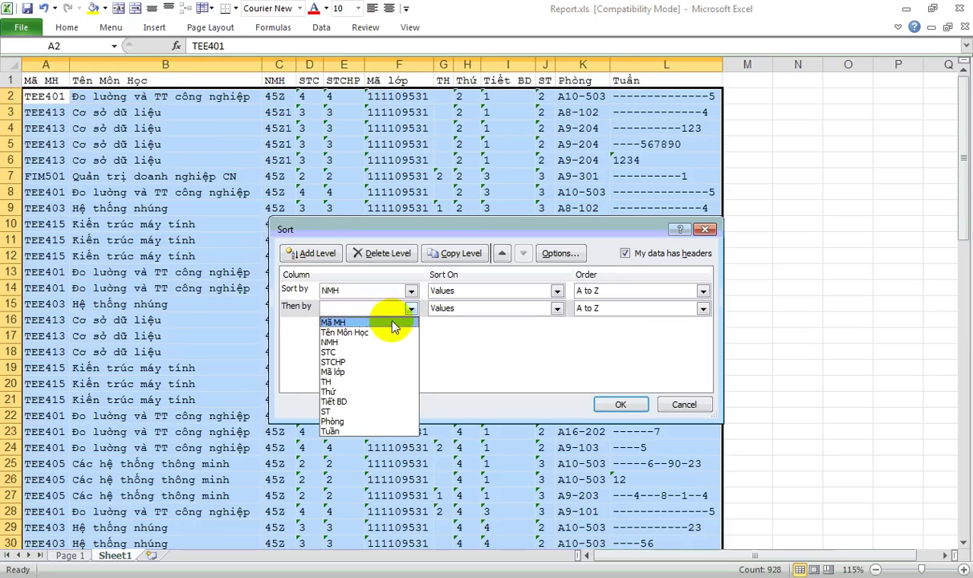
{"action": "left_click", "coordinate": [368, 337]}
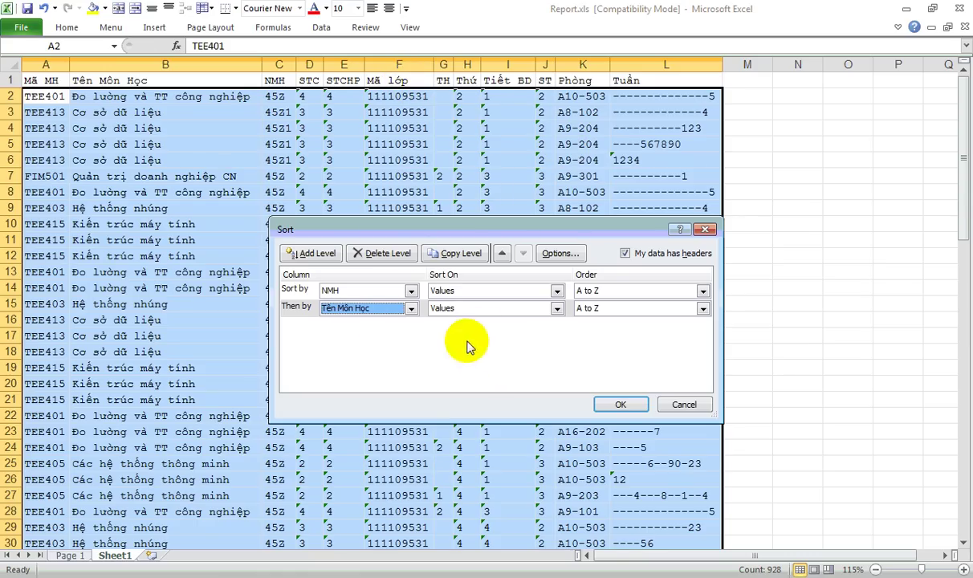
{"action": "left_click", "coordinate": [618, 403]}
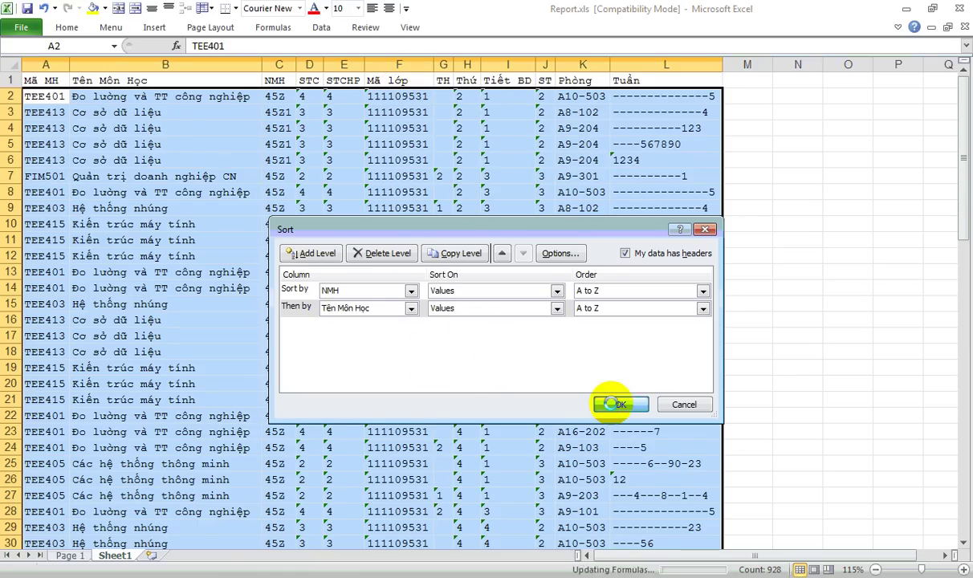
{"action": "left_click", "coordinate": [176, 192]}
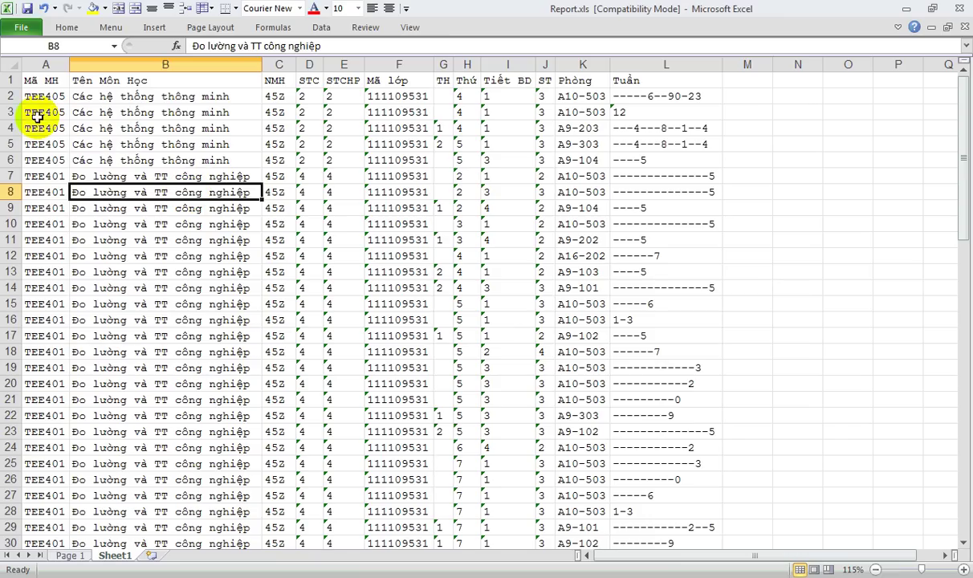
Highlight the Các hệ thống thông minh rows 2 to 6 and the Đo lường và TT công nghiệp rows 7 to 39 to review the grouping.
{"action": "left_click_drag", "start_coordinate": [11, 96], "coordinate": [10, 162]}
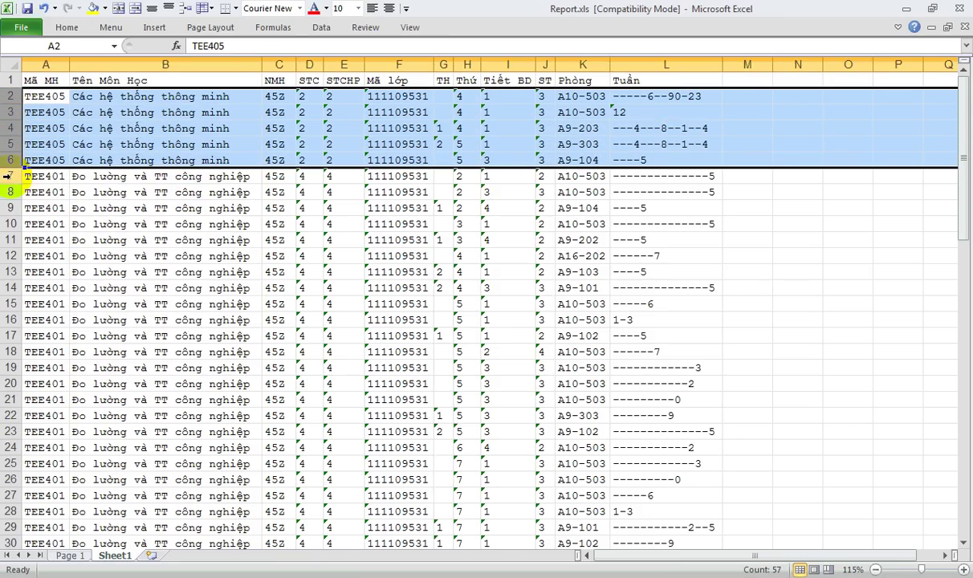
{"action": "left_click_drag", "start_coordinate": [8, 176], "coordinate": [22, 445]}
{"action": "scroll", "coordinate": [26, 438], "scroll_direction": "down", "scroll_amount": 2}
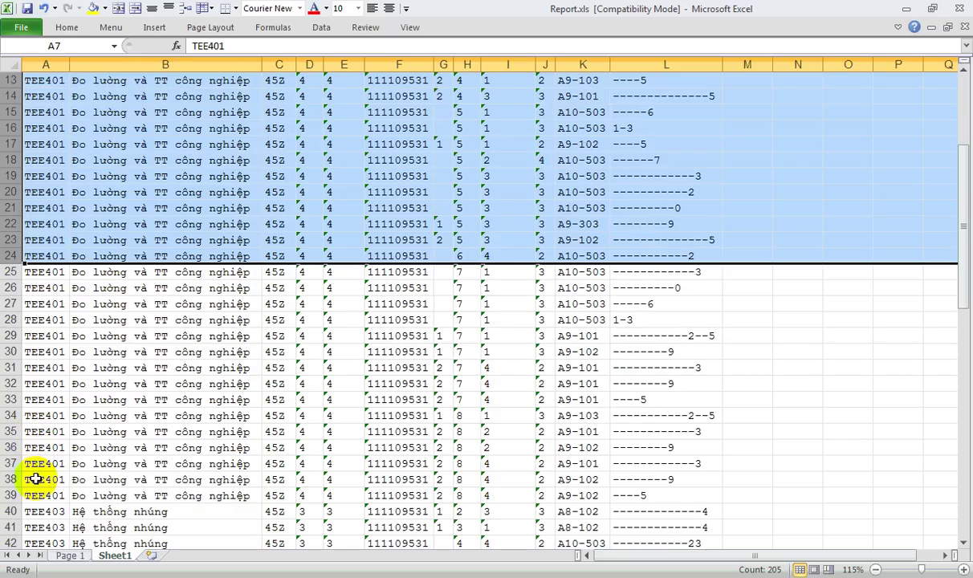
{"action": "scroll", "coordinate": [36, 473], "scroll_direction": "down", "scroll_amount": 2}
{"action": "left_click", "coordinate": [6, 421], "text": "shift"}
{"action": "scroll", "coordinate": [141, 380], "scroll_direction": "up", "scroll_amount": 5}
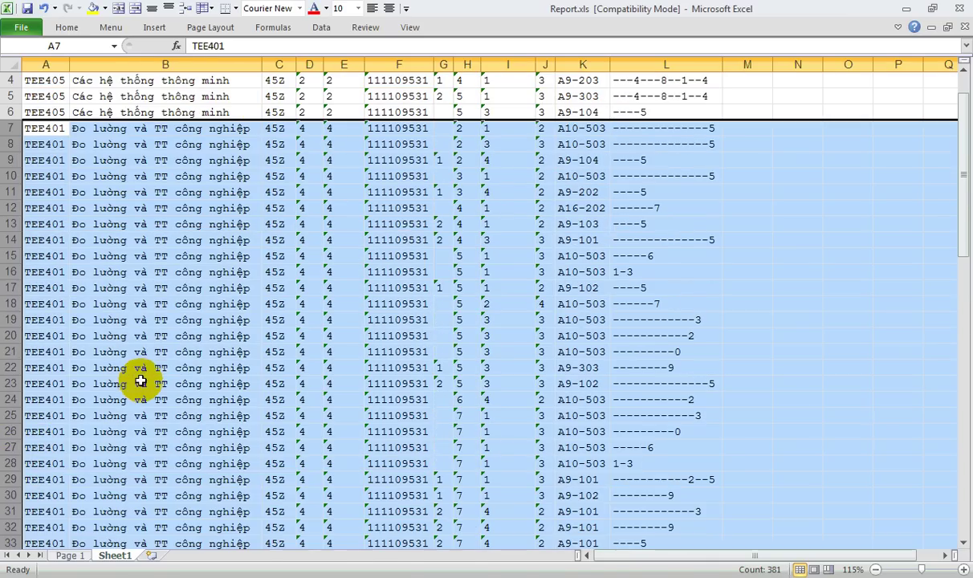
{"action": "scroll", "coordinate": [512, 302], "scroll_direction": "down", "scroll_amount": 9}
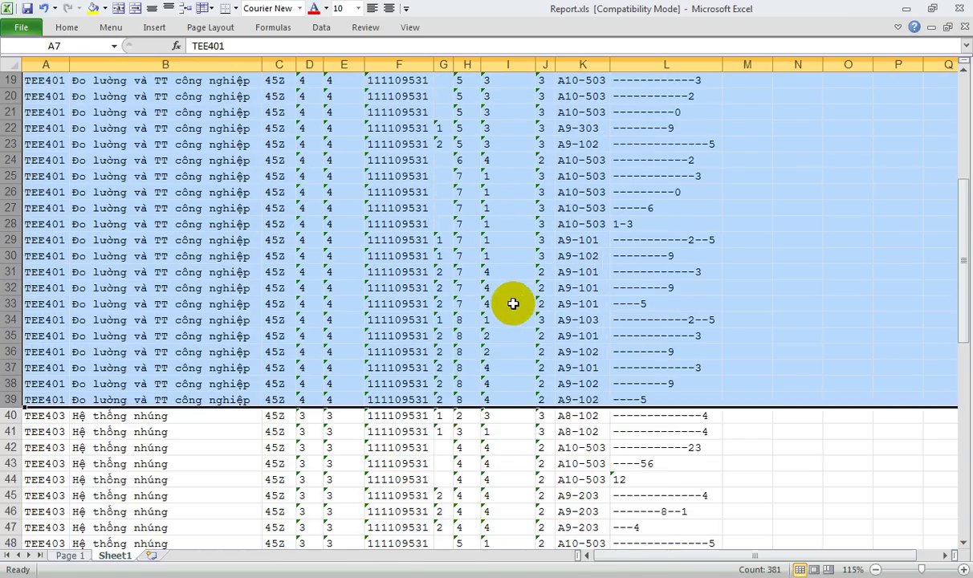
Highlight the Hệ thống nhúng rows 40 to 60 and Cơ sở dữ liệu rows 69 to 75, and review the whole sorted table.
{"action": "left_click_drag", "start_coordinate": [7, 223], "coordinate": [20, 398]}
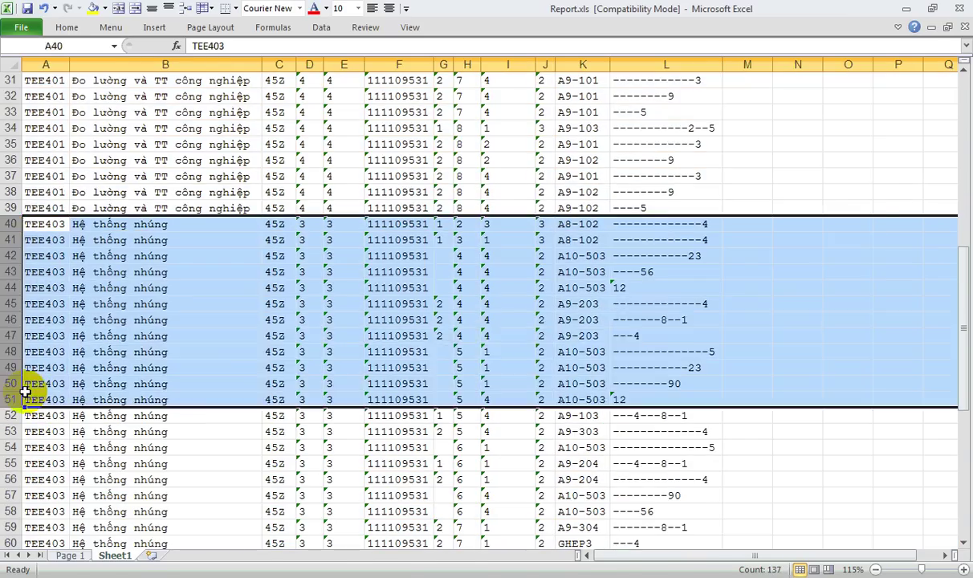
{"action": "scroll", "coordinate": [18, 384], "scroll_direction": "down", "scroll_amount": 5}
{"action": "left_click_drag", "start_coordinate": [9, 319], "coordinate": [8, 304]}
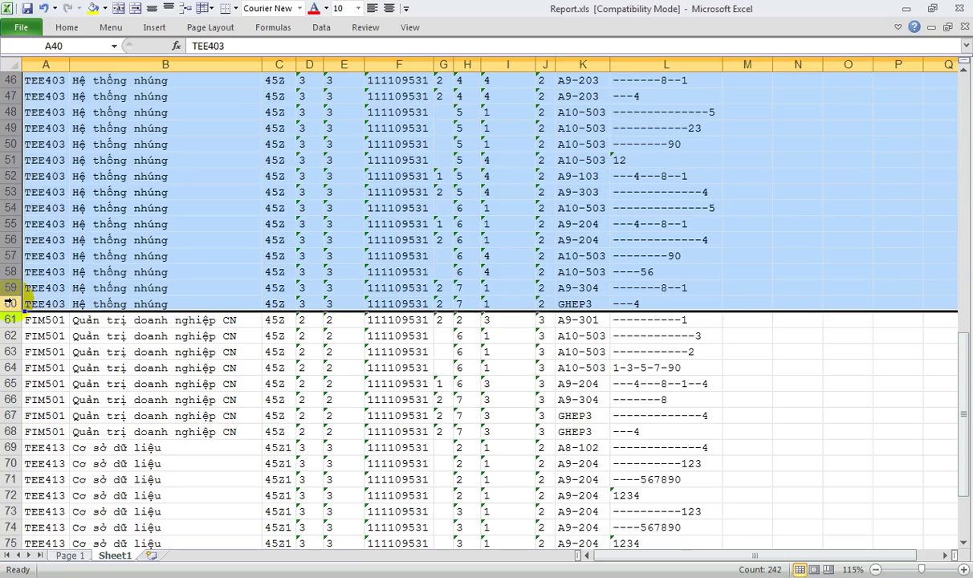
{"action": "scroll", "coordinate": [8, 309], "scroll_direction": "down", "scroll_amount": 3}
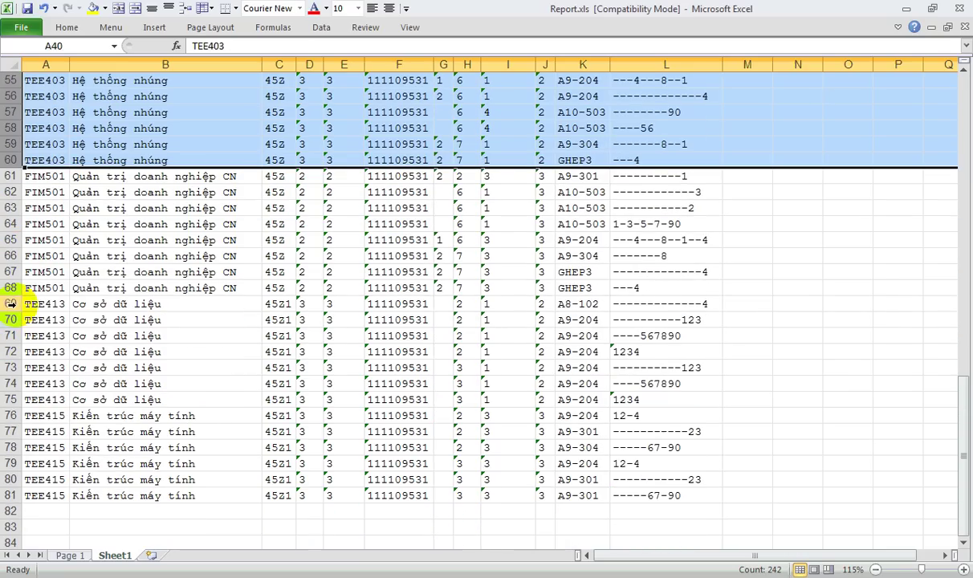
{"action": "left_click_drag", "start_coordinate": [10, 303], "coordinate": [8, 392]}
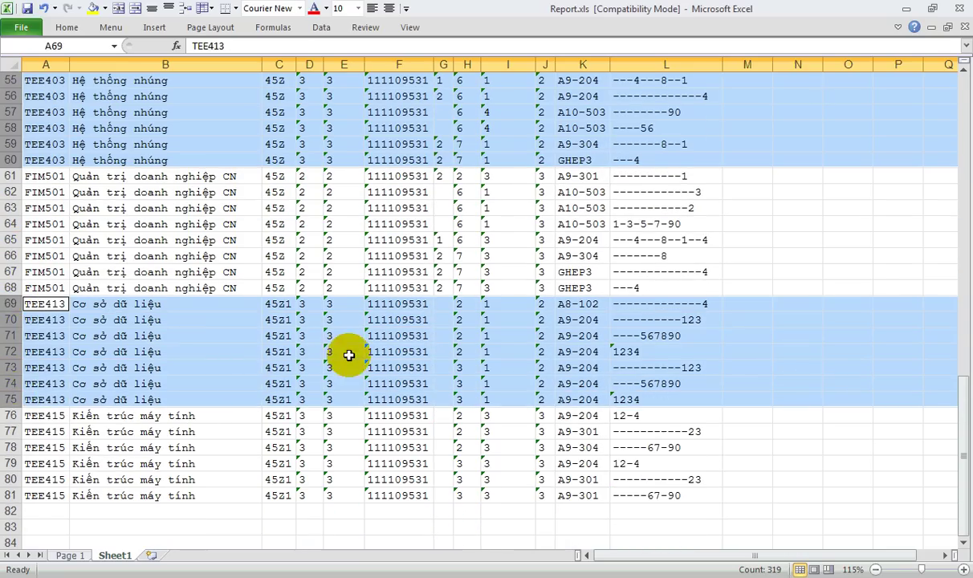
{"action": "scroll", "coordinate": [349, 354], "scroll_direction": "up", "scroll_amount": 10}
{"action": "scroll", "coordinate": [350, 354], "scroll_direction": "down", "scroll_amount": 6}
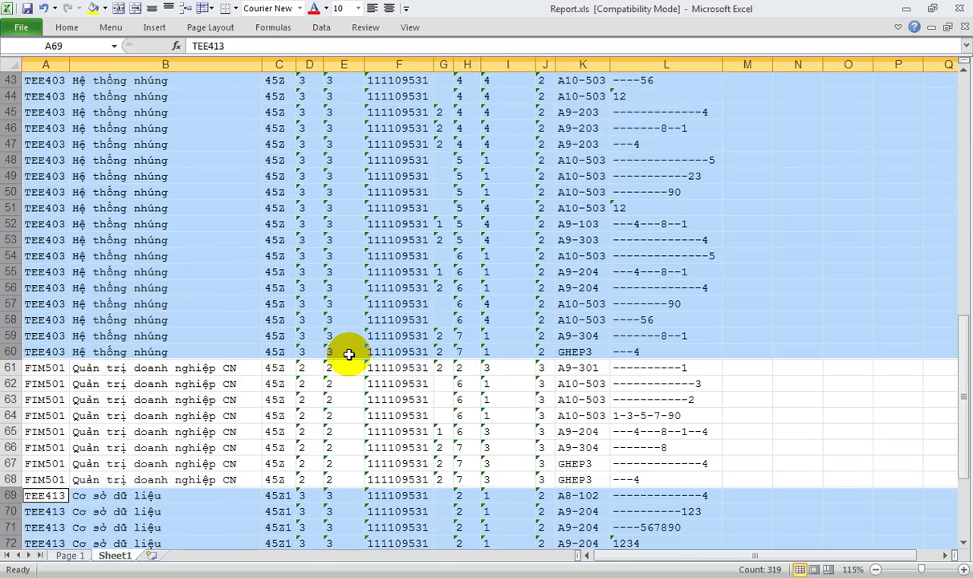
{"action": "scroll", "coordinate": [349, 354], "scroll_direction": "up", "scroll_amount": 11}
{"action": "left_click", "coordinate": [684, 286]}
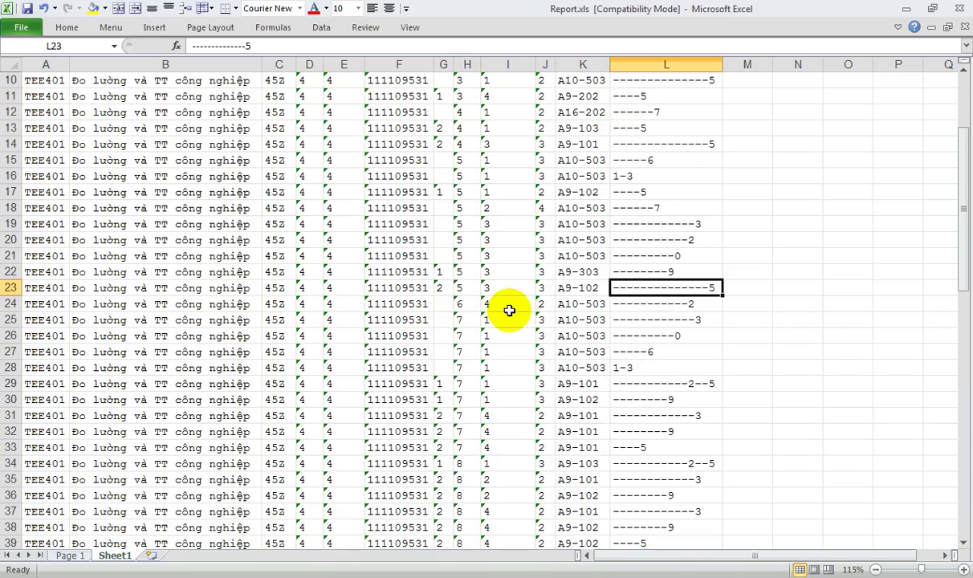
{"action": "scroll", "coordinate": [510, 310], "scroll_direction": "up", "scroll_amount": 3}
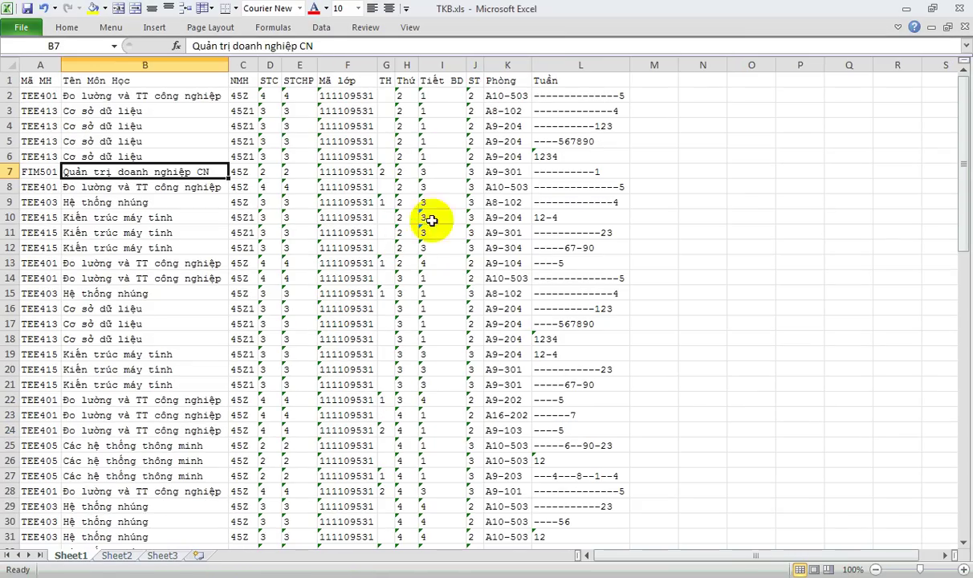
Highlight the Mã lớp values in F2:F20 of TKB.xls and close that workbook.
{"action": "left_click", "coordinate": [129, 231]}
{"action": "left_click_drag", "start_coordinate": [349, 96], "coordinate": [341, 366]}
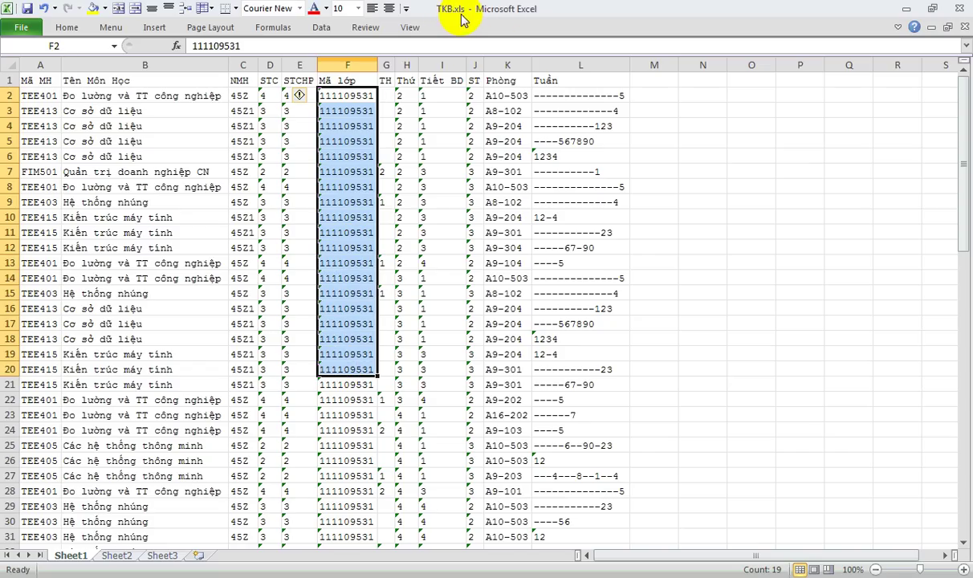
{"action": "left_click", "coordinate": [959, 8]}
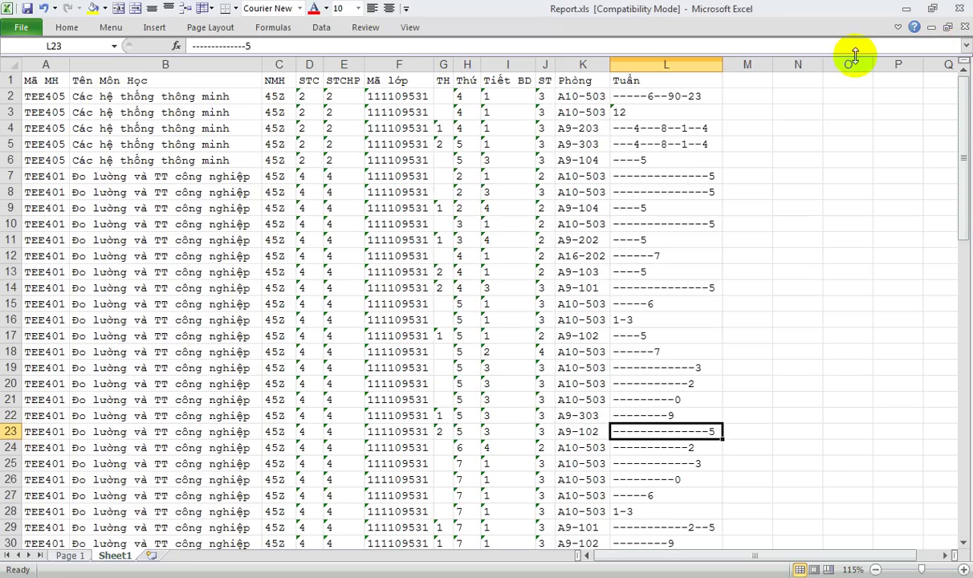
Close Report.xls without saving its changes and minimise the browser window with the timetable report.
{"action": "left_click", "coordinate": [958, 8]}
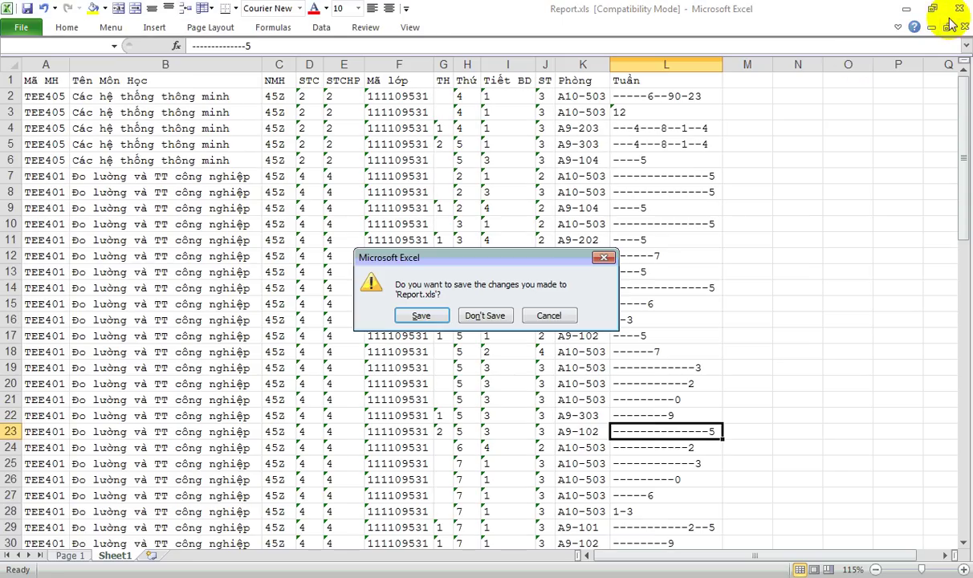
{"action": "left_click", "coordinate": [491, 317]}
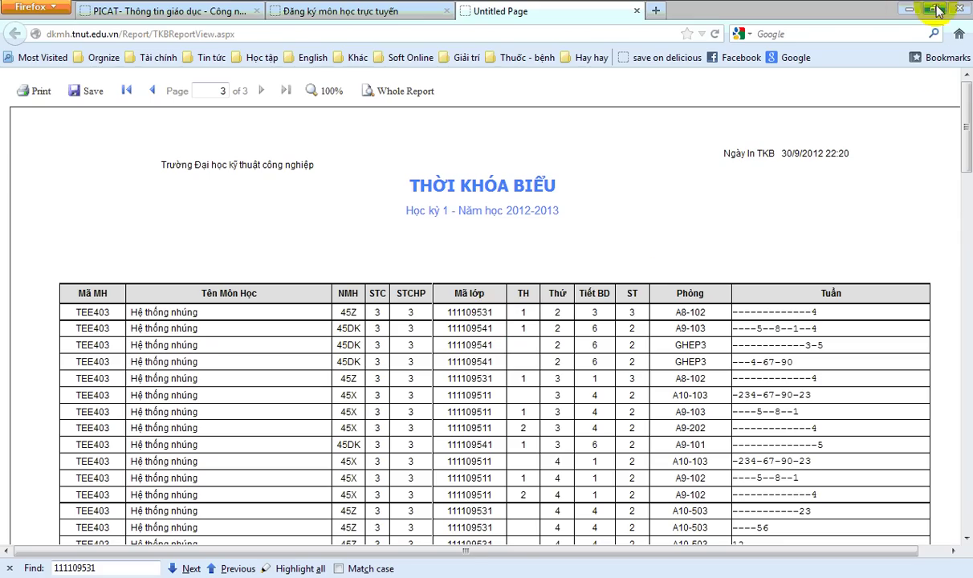
{"action": "left_click", "coordinate": [908, 10]}
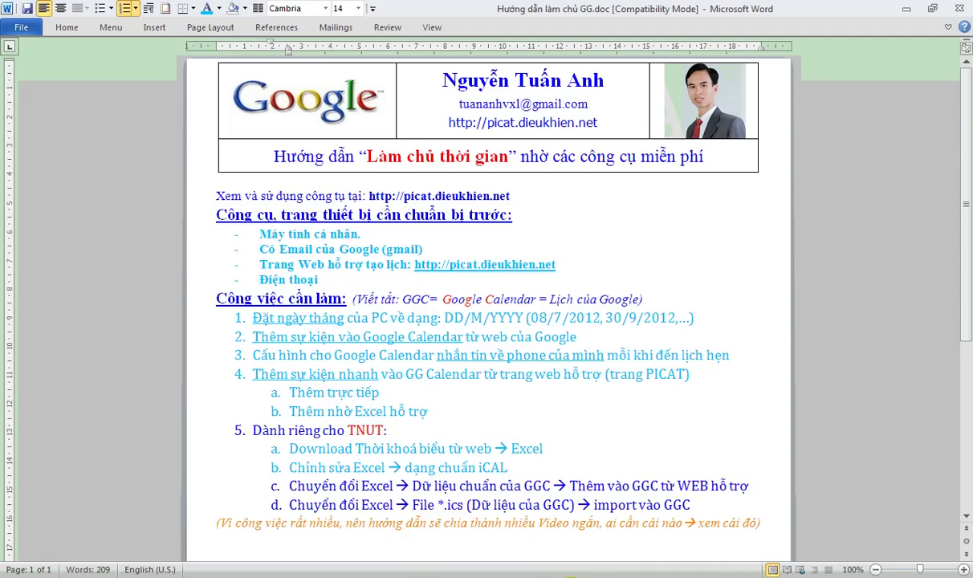
Bring up the ical_data archive folder and open 3. TKB_TA.xls and 2. 2012-2013-Ky1_(calendar_google).xls in Excel.
{"action": "left_click", "coordinate": [570, 576]}
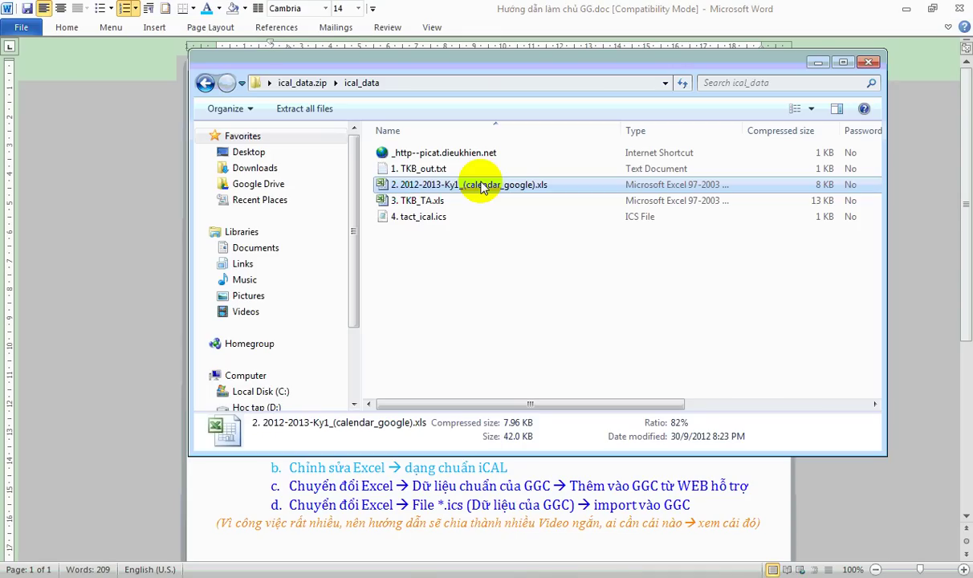
{"action": "left_click", "coordinate": [471, 202]}
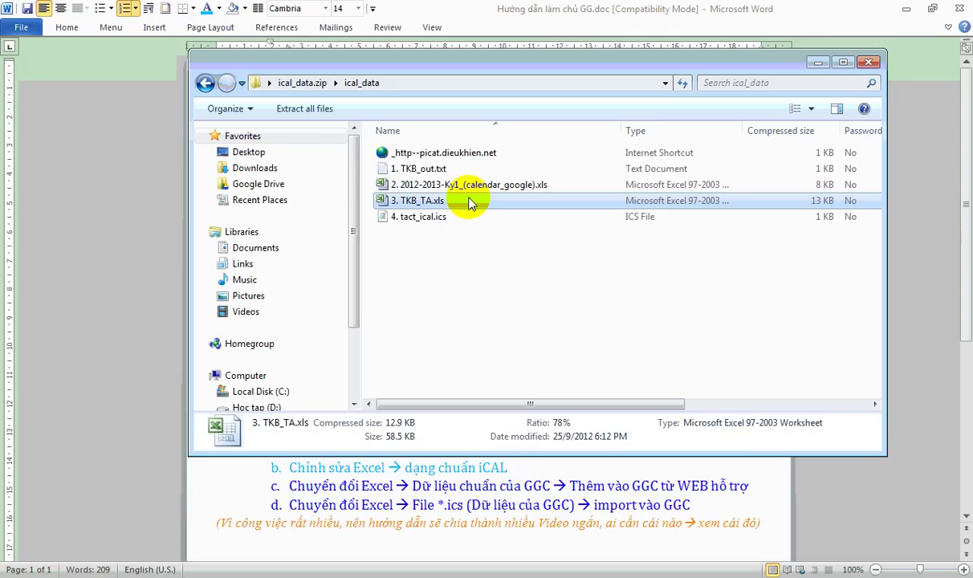
{"action": "double_click", "coordinate": [470, 203]}
{"action": "left_click", "coordinate": [477, 187]}
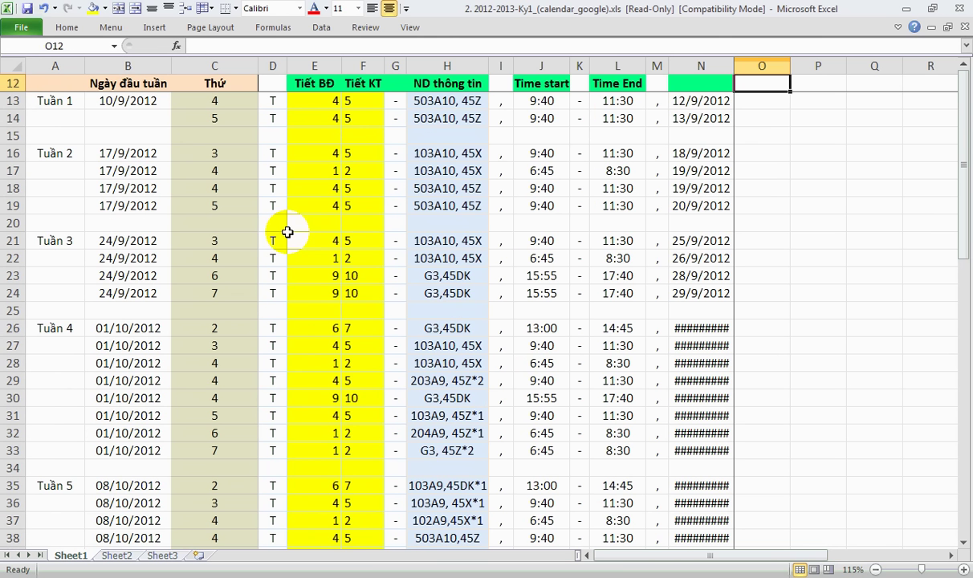
Examine the Tuần 1 entries in rows 13 and 14 of the calendar_google workbook and widen column N to fit its dates.
{"action": "left_click", "coordinate": [700, 118]}
{"action": "left_click", "coordinate": [469, 134]}
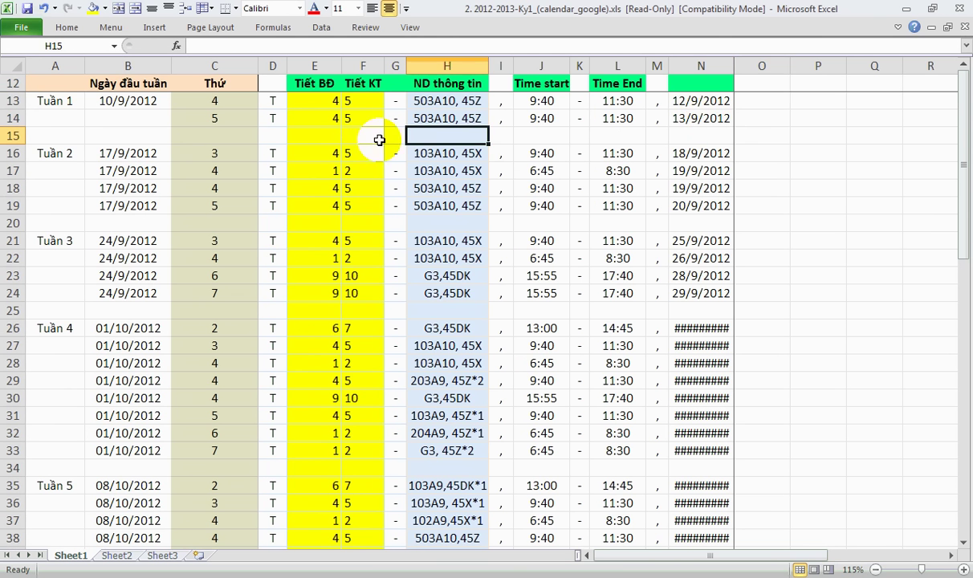
{"action": "left_click_drag", "start_coordinate": [71, 99], "coordinate": [704, 120]}
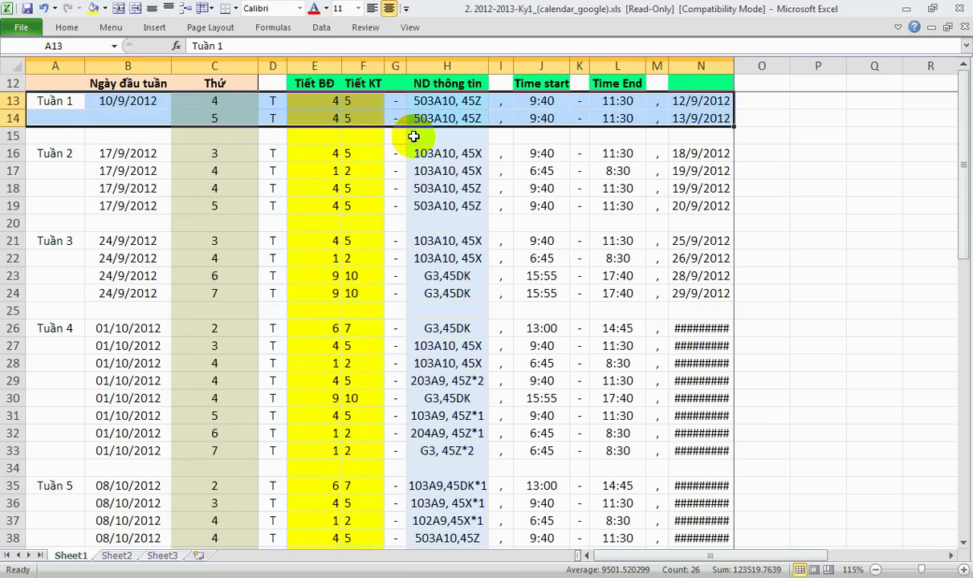
{"action": "left_click", "coordinate": [329, 119]}
{"action": "left_click", "coordinate": [321, 102]}
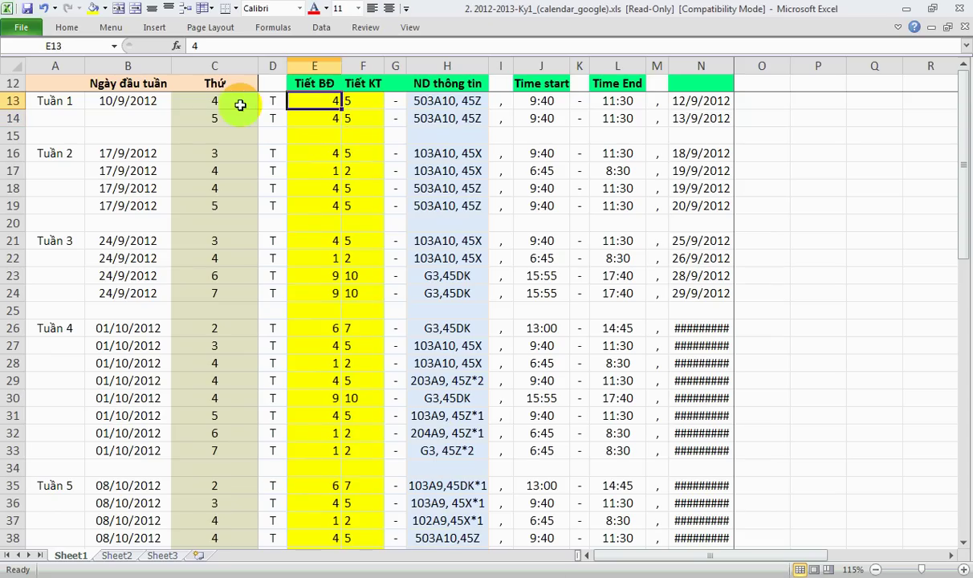
{"action": "left_click", "coordinate": [223, 133]}
{"action": "left_click", "coordinate": [443, 117]}
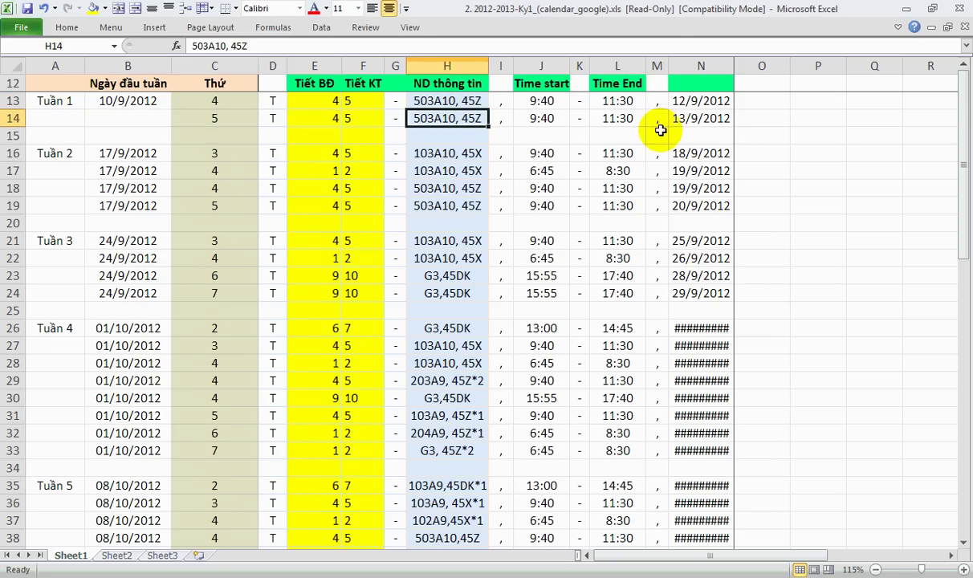
{"action": "left_click_drag", "start_coordinate": [732, 66], "coordinate": [757, 62]}
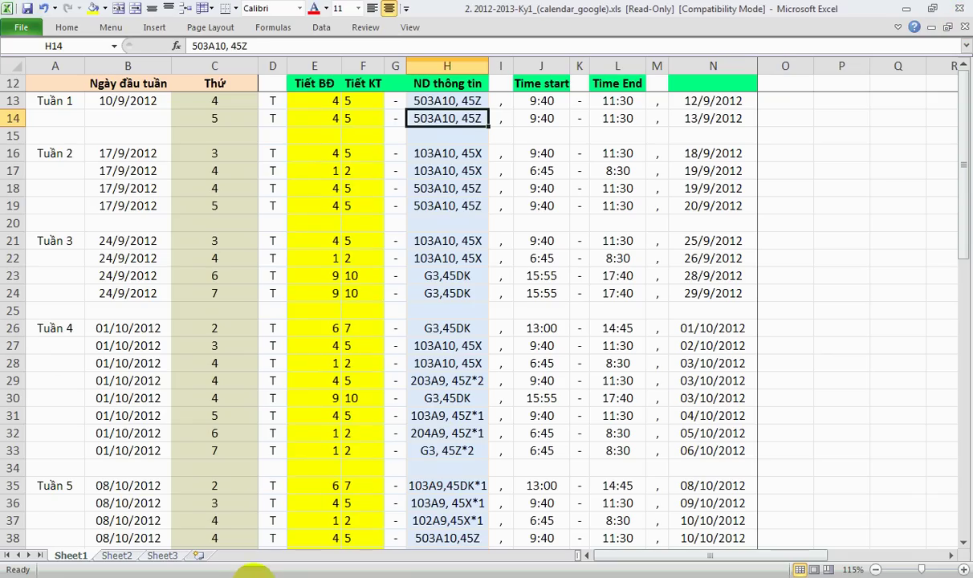
Close the calendar_google workbook without saving, close 3. TKB_TA.xls, and exit Excel.
{"action": "left_click", "coordinate": [966, 14]}
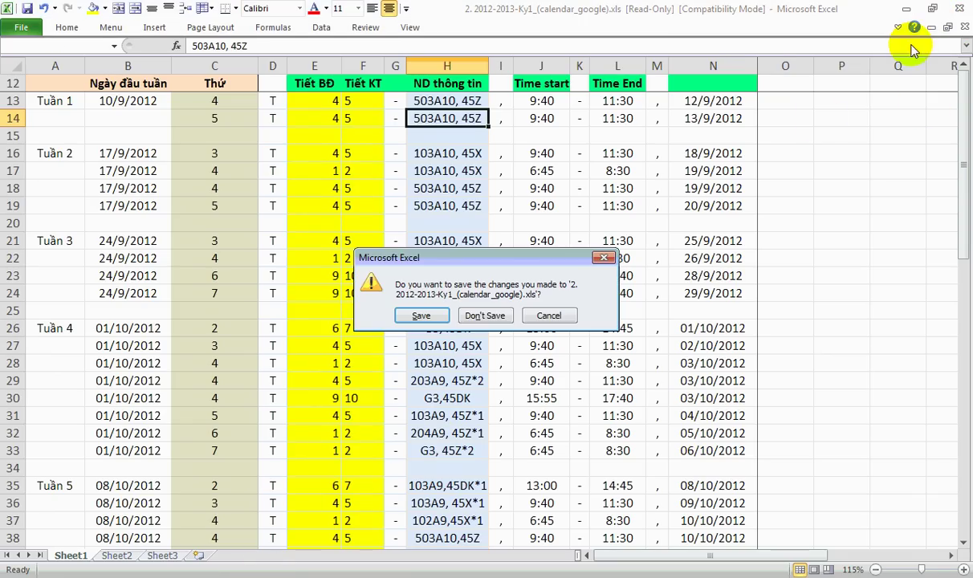
{"action": "left_click", "coordinate": [482, 315]}
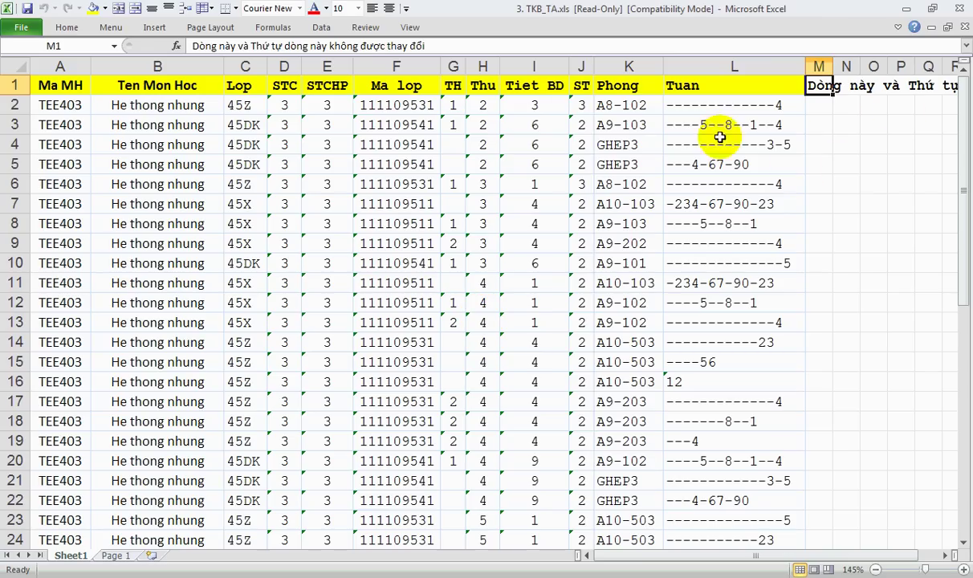
{"action": "left_click", "coordinate": [966, 26]}
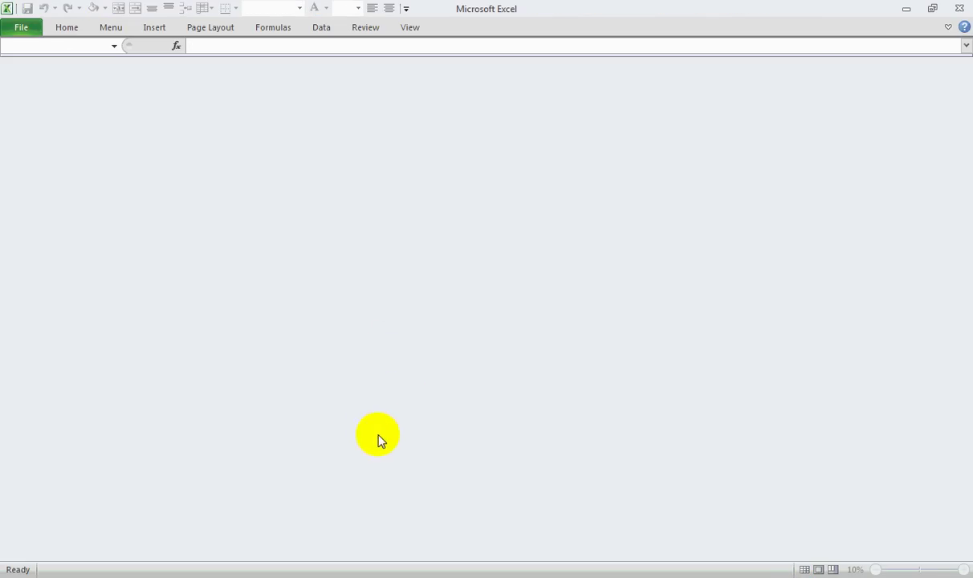
{"action": "left_click", "coordinate": [959, 7]}
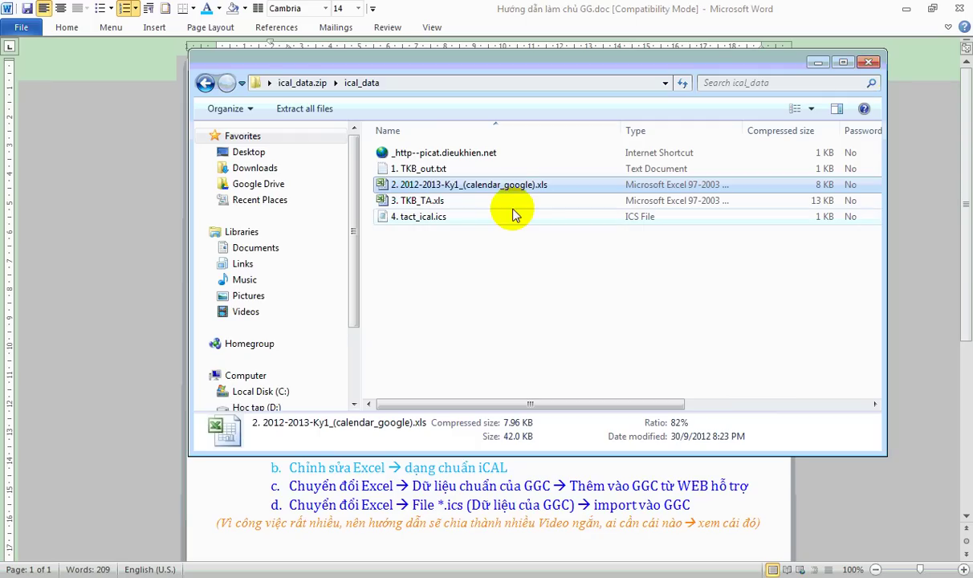
Launch the TKB_XLS_2_GG_CALENDAR converter from its desktop shortcut.
{"action": "left_click", "coordinate": [426, 170]}
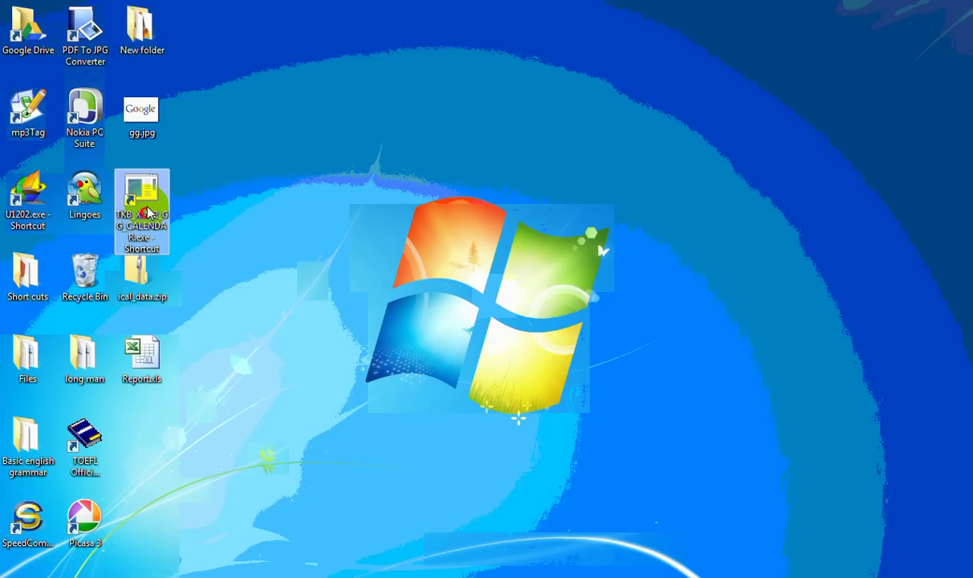
{"action": "double_click", "coordinate": [151, 193]}
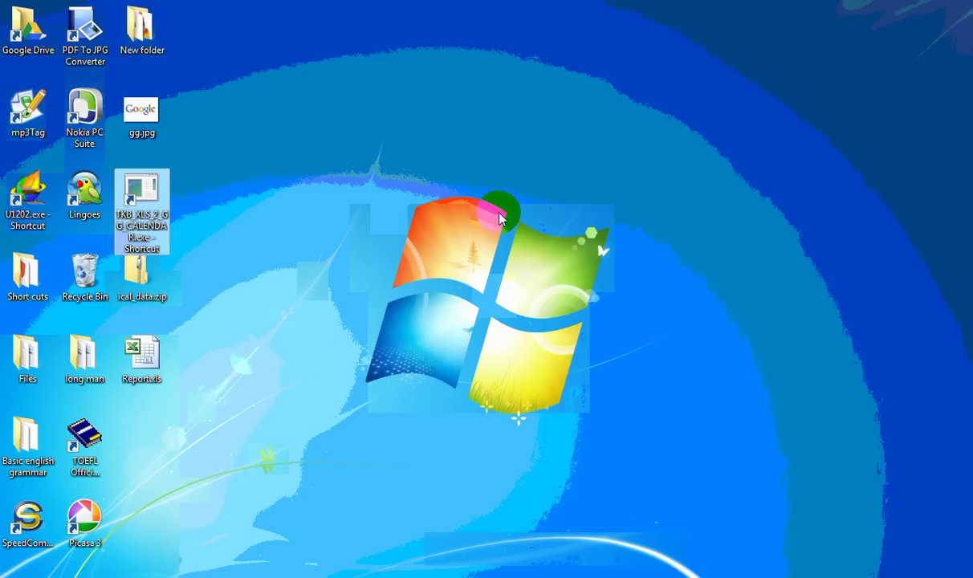
{"action": "left_click_drag", "start_coordinate": [402, 155], "coordinate": [512, 140]}
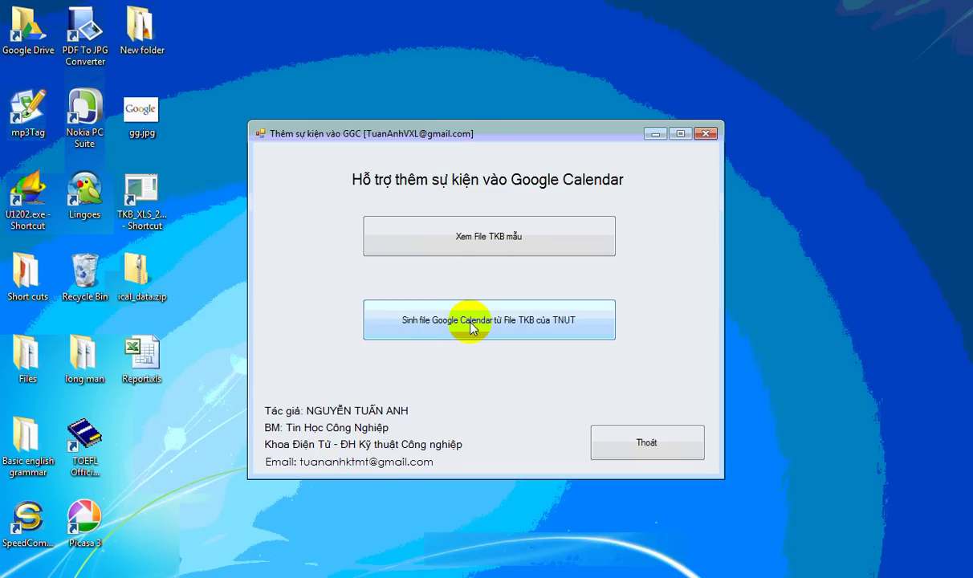
Switch to SpeedCommander, open TKB.xls from drive C in Excel to check its timetable layout, and close it.
{"action": "key", "text": "alt+Tab"}
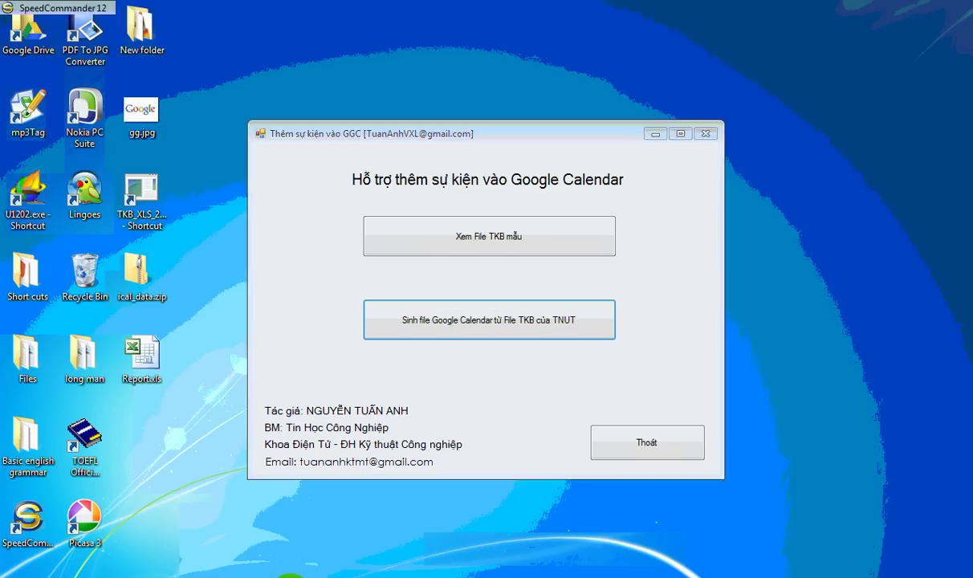
{"action": "left_click", "coordinate": [19, 72]}
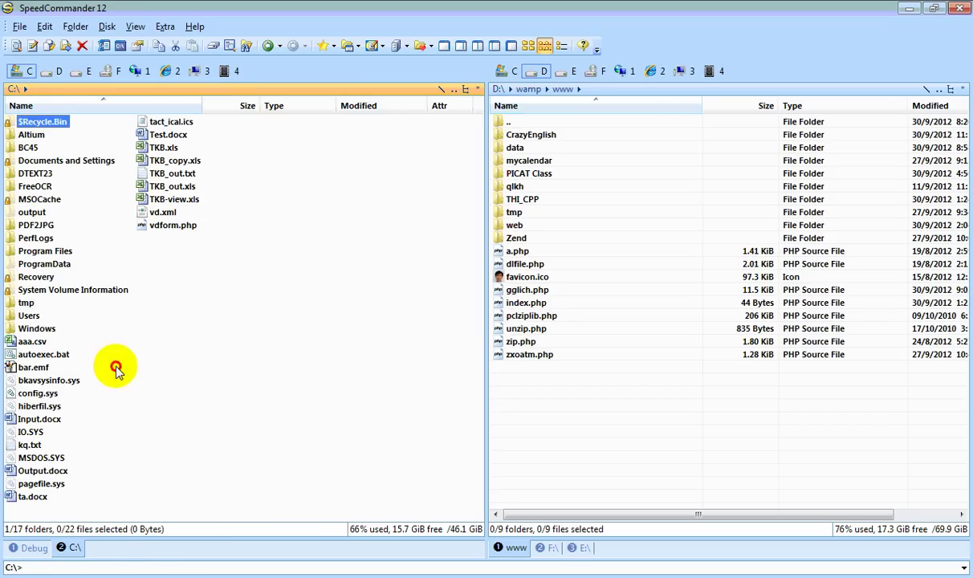
{"action": "left_click", "coordinate": [164, 148]}
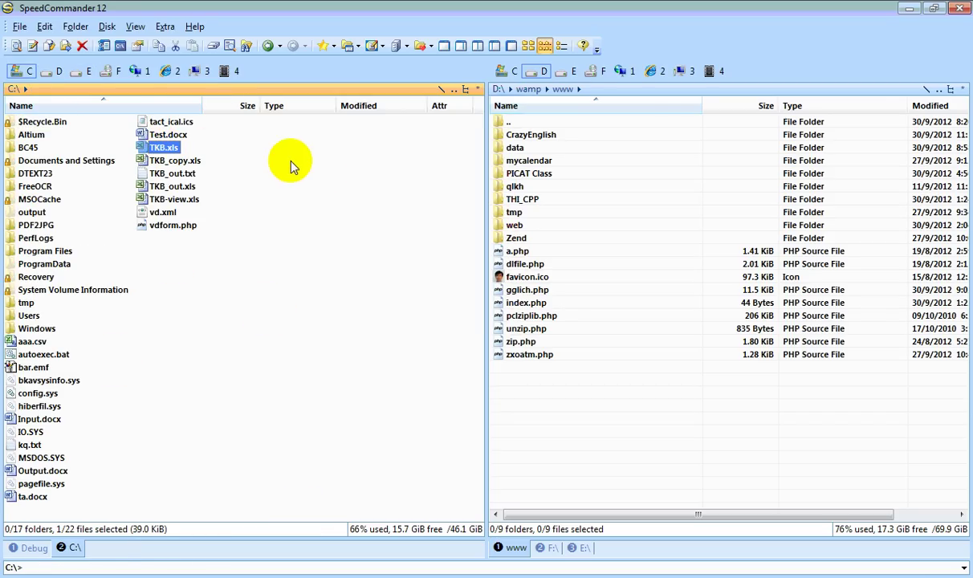
{"action": "double_click", "coordinate": [207, 152]}
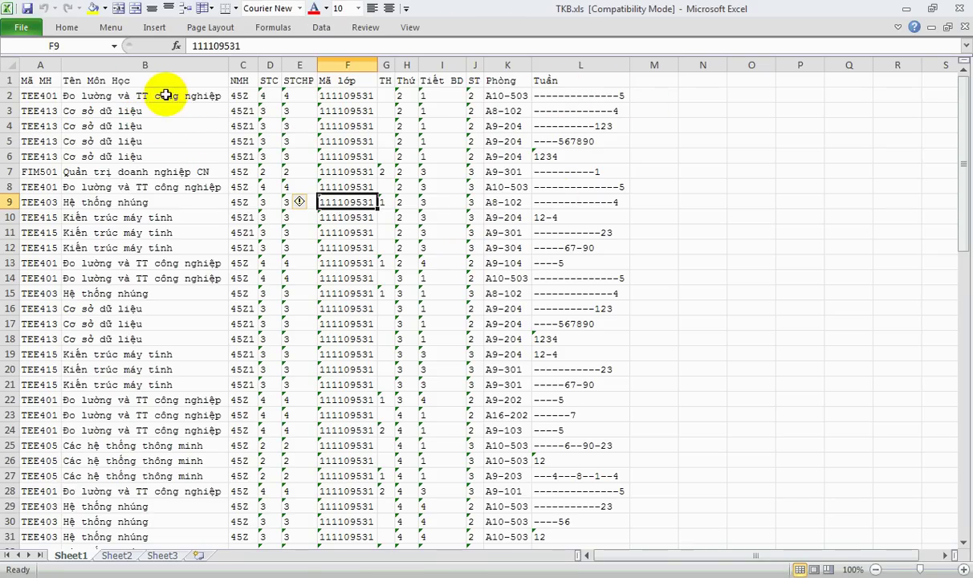
{"action": "left_click", "coordinate": [961, 11]}
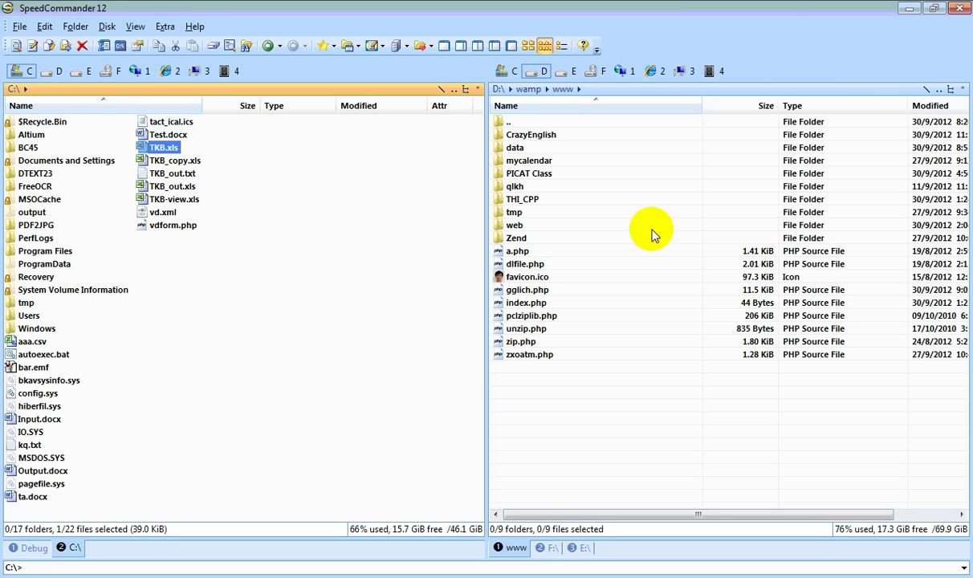
Return to the converter and generate the Google Calendar file from the TNUT timetable, acknowledging the result.
{"action": "key", "text": "alt+Tab"}
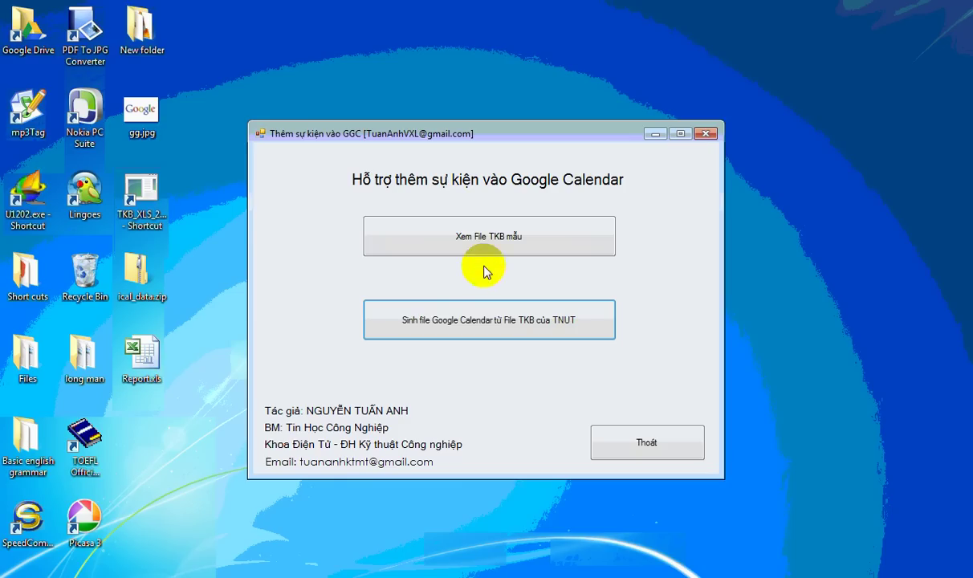
{"action": "left_click", "coordinate": [480, 321]}
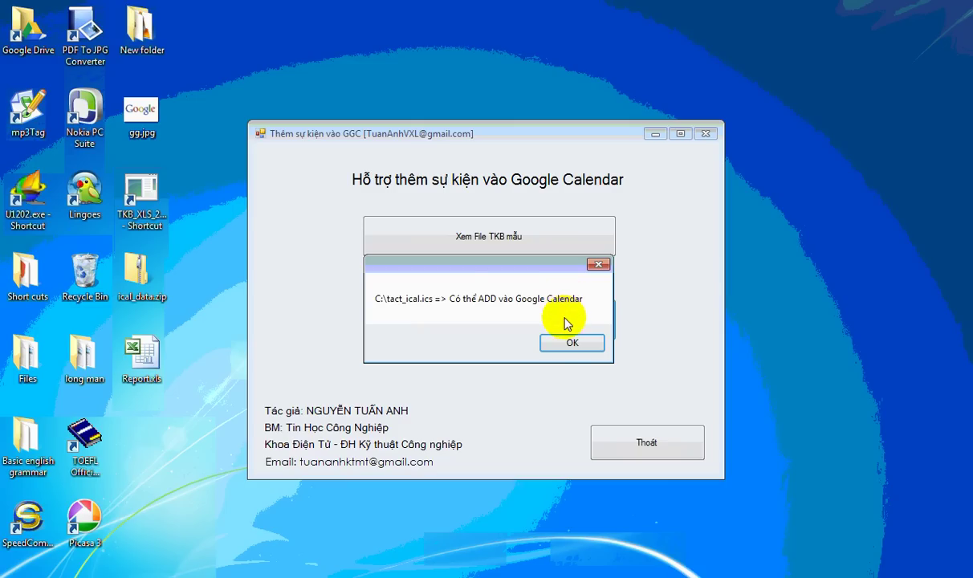
{"action": "left_click", "coordinate": [560, 350]}
Examine the generated TKB_out.txt in Notepad, resizing and moving its window and highlighting the first timetable entry.
{"action": "left_click", "coordinate": [395, 207]}
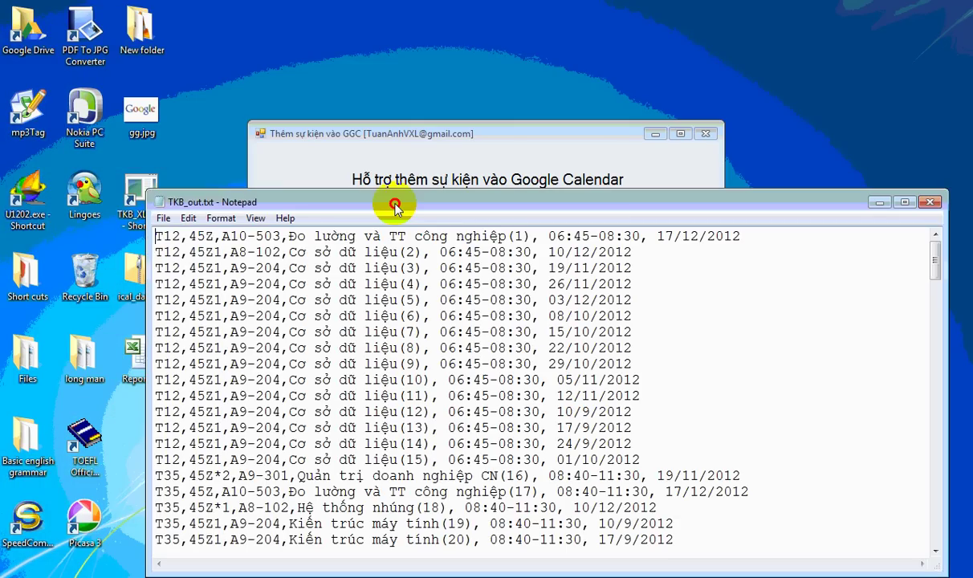
{"action": "left_click_drag", "start_coordinate": [395, 207], "coordinate": [322, 101]}
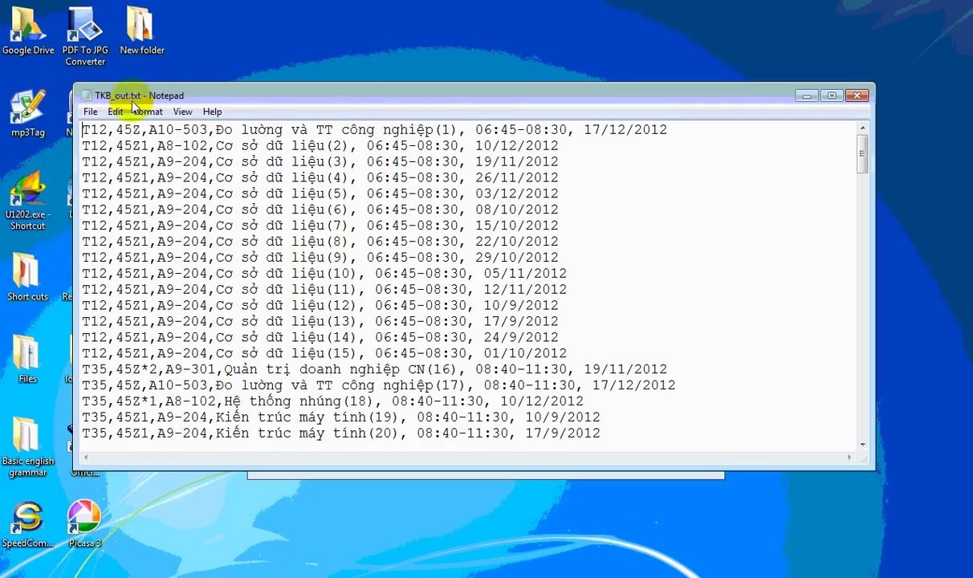
{"action": "left_click_drag", "start_coordinate": [321, 85], "coordinate": [378, 77]}
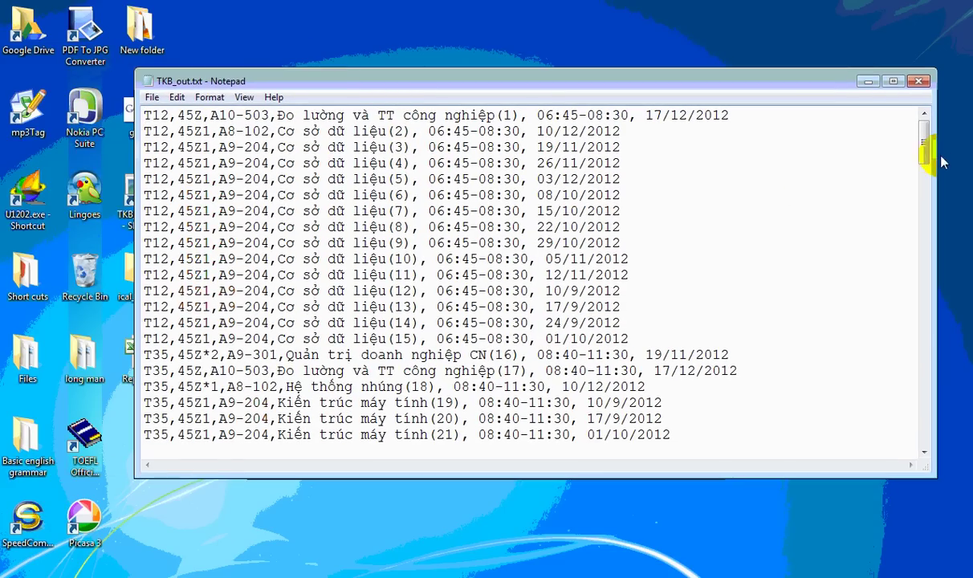
{"action": "left_click", "coordinate": [894, 83]}
{"action": "left_click_drag", "start_coordinate": [963, 84], "coordinate": [912, 51]}
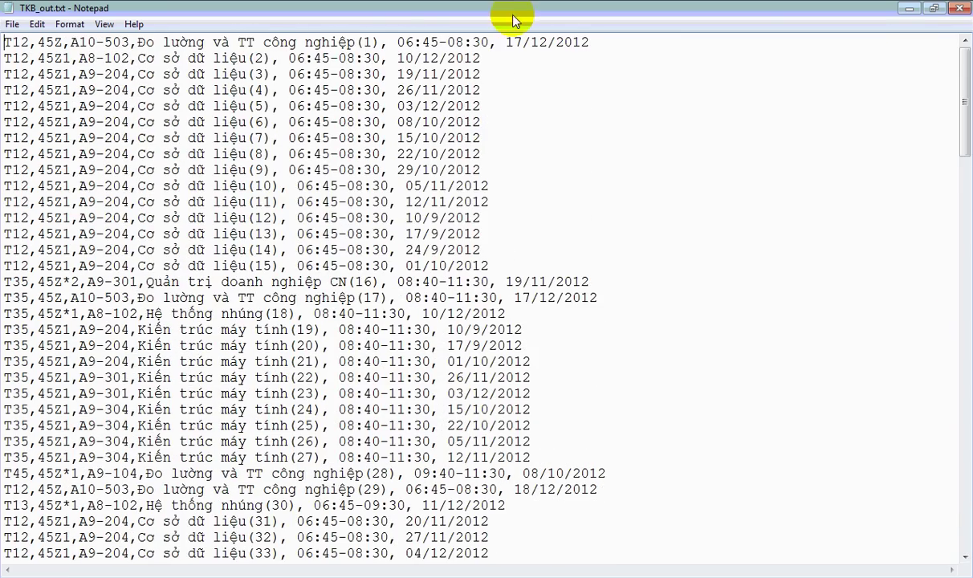
{"action": "left_click_drag", "start_coordinate": [513, 17], "coordinate": [539, 175]}
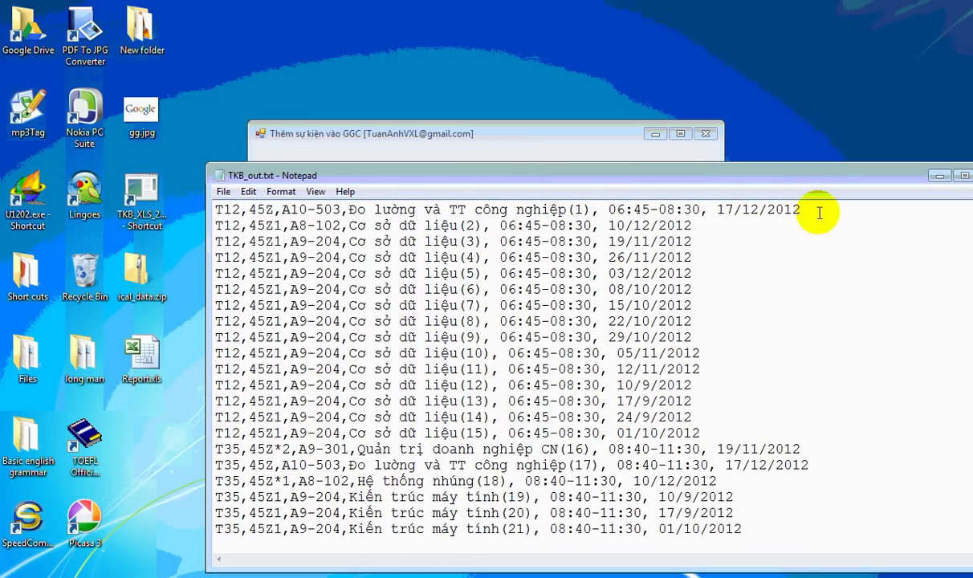
{"action": "left_click_drag", "start_coordinate": [803, 211], "coordinate": [205, 211]}
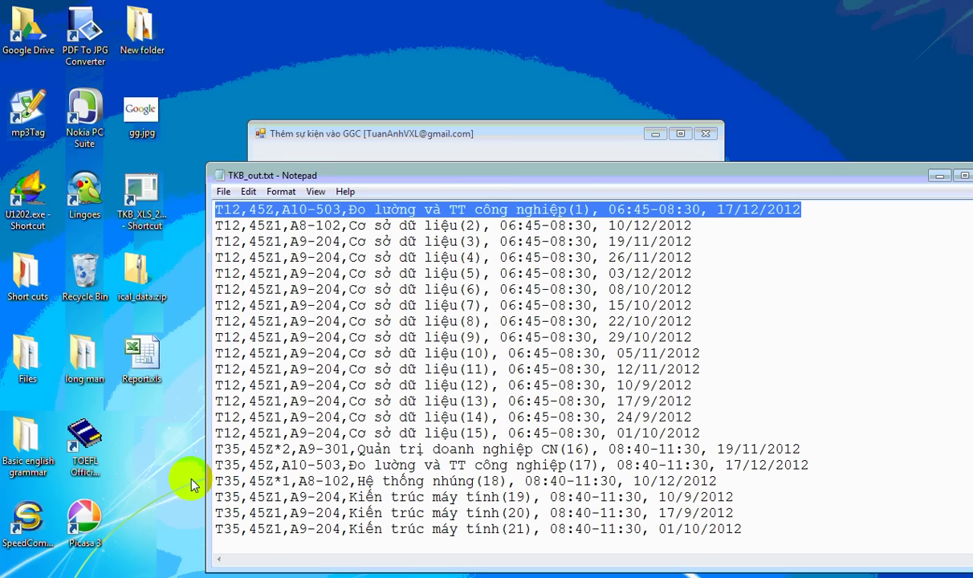
Switch to Firefox and open Google Calendar in a new tab from the PICAT page.
{"action": "left_click", "coordinate": [410, 573]}
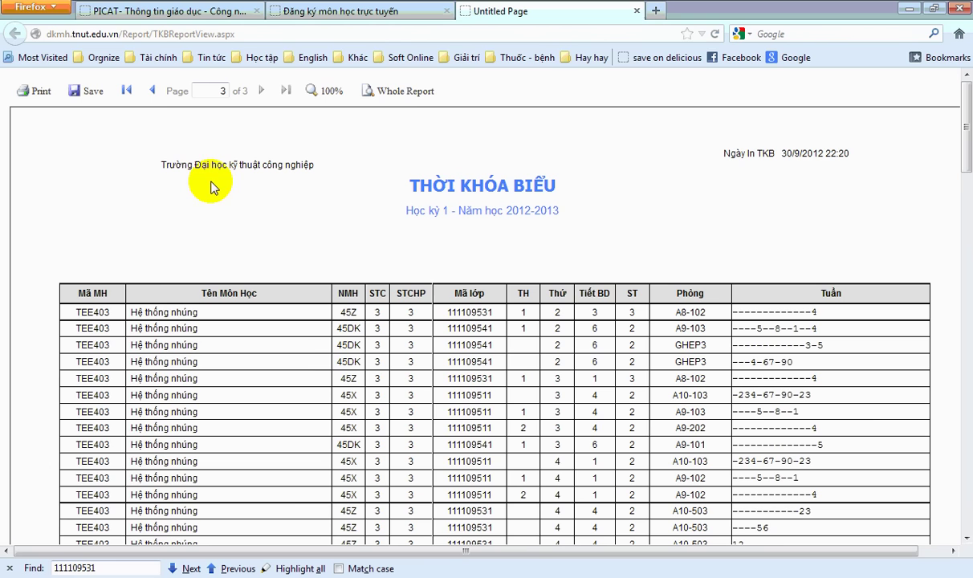
{"action": "left_click", "coordinate": [218, 11]}
{"action": "left_click", "coordinate": [58, 223]}
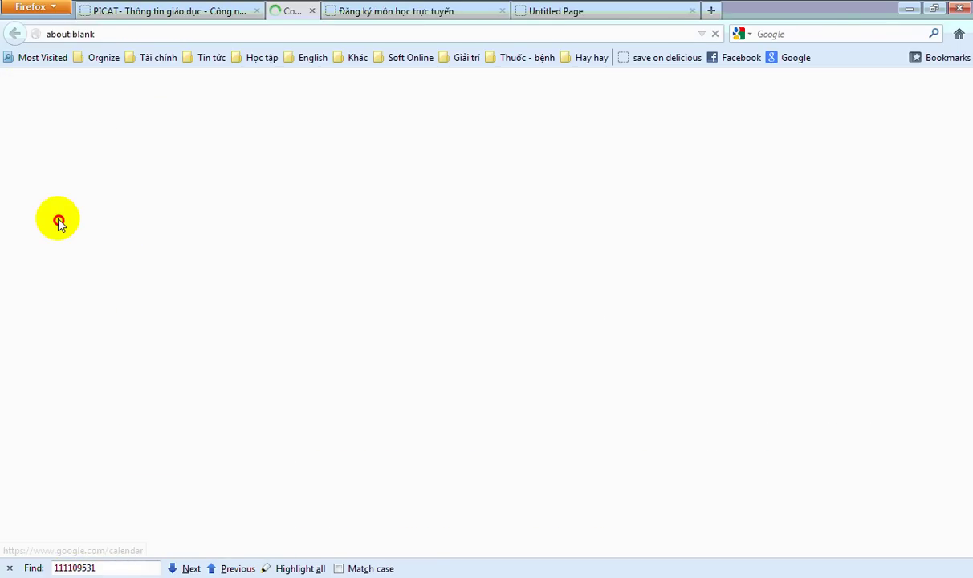